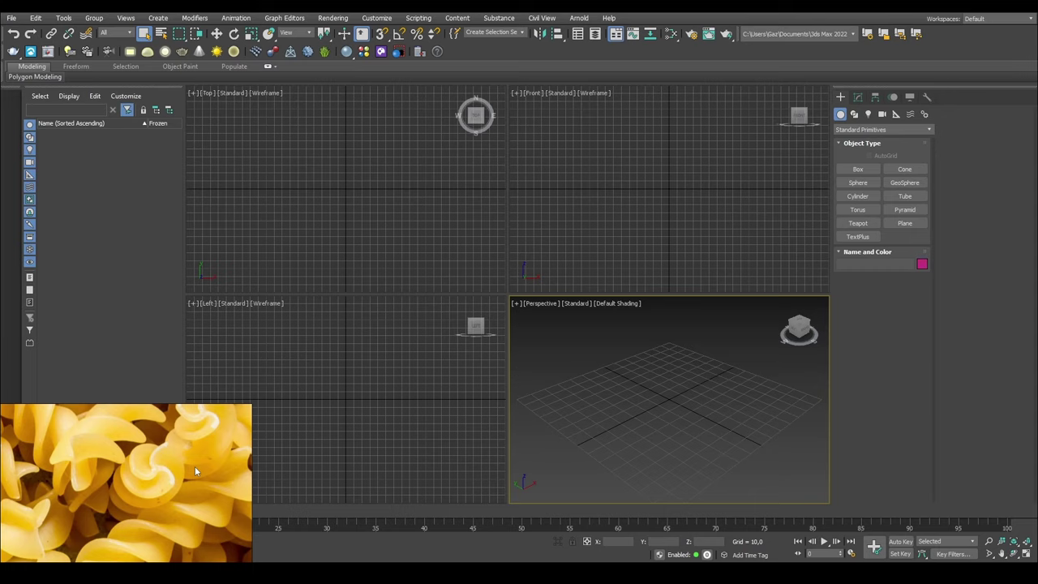
{"action": "scroll", "coordinate": [202, 451], "scroll_direction": "down", "scroll_amount": 4}
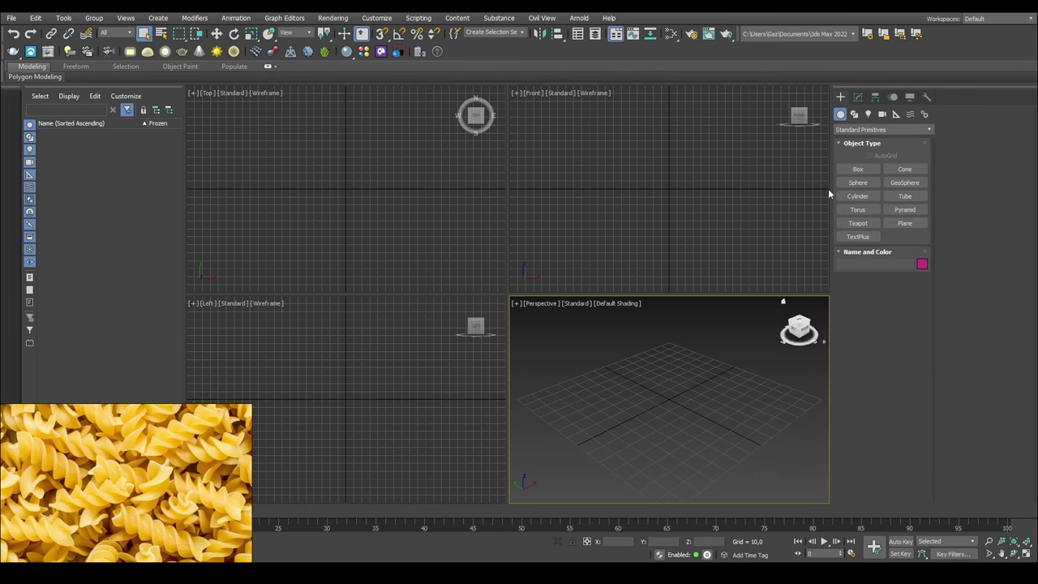
{"action": "left_click", "coordinate": [848, 170]}
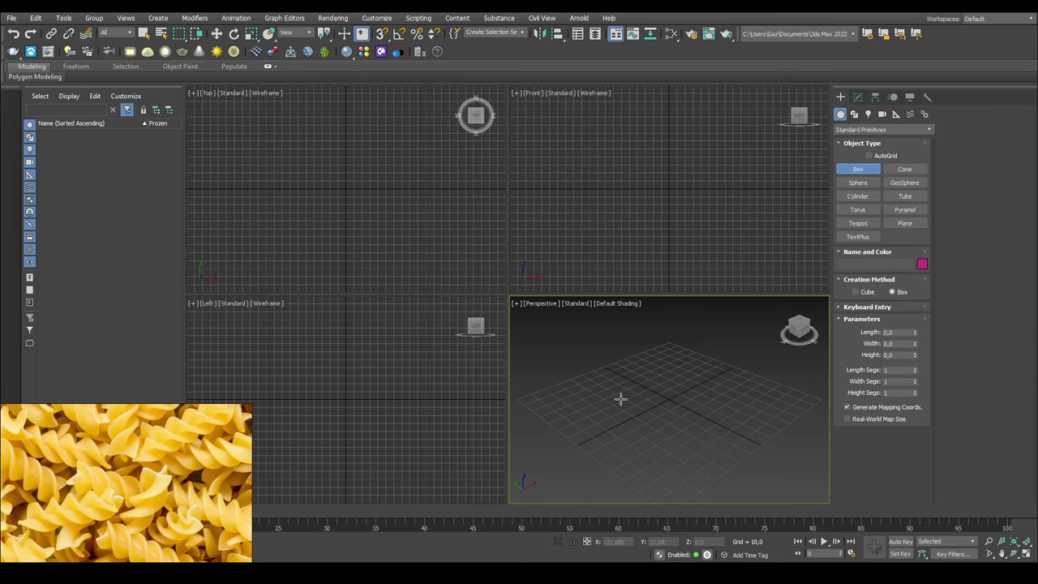
{"action": "left_click_drag", "start_coordinate": [666, 396], "coordinate": [668, 403]}
{"action": "left_click", "coordinate": [670, 385]}
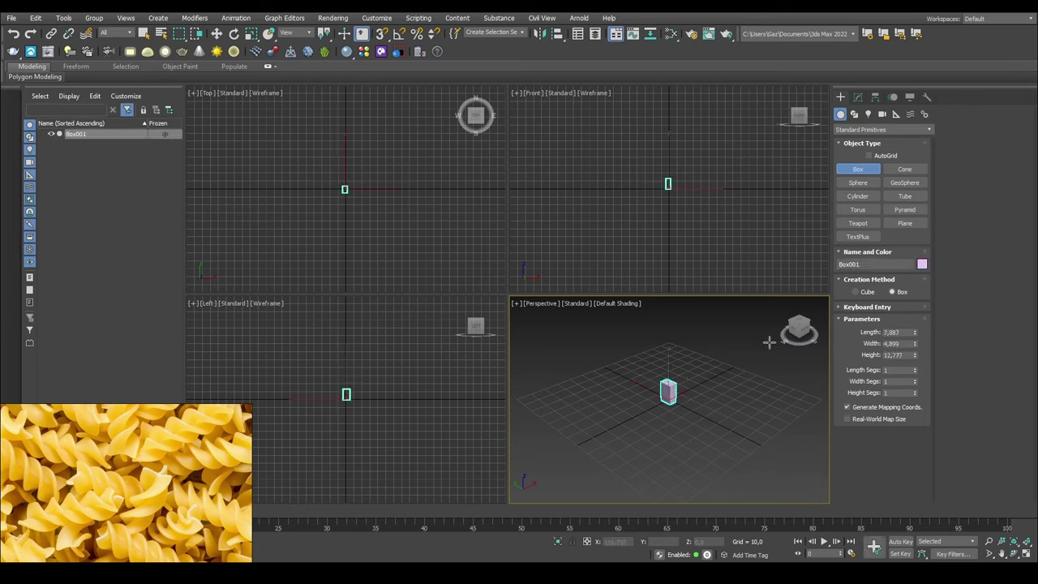
{"action": "right_click", "coordinate": [769, 342]}
{"action": "key", "text": "Delete"}
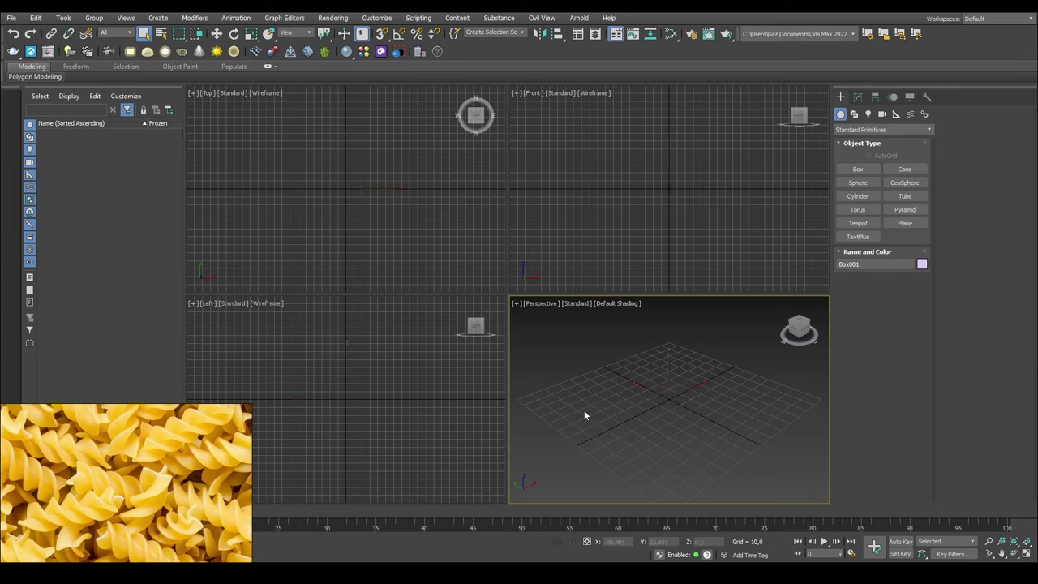
- Set the display unit scale to metric centimeters and the system unit scale to centimeters
{"action": "left_click", "coordinate": [372, 18]}
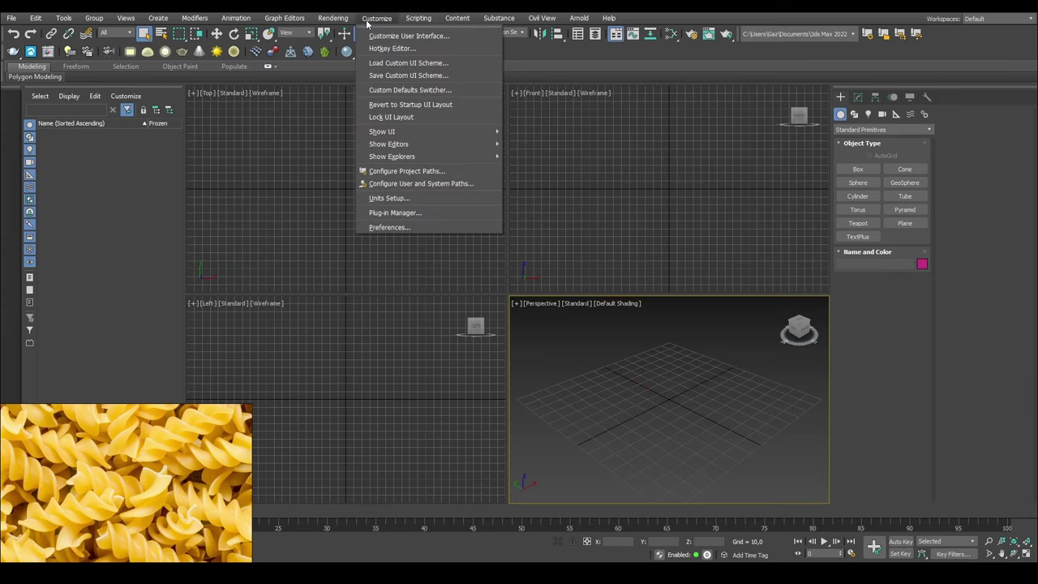
{"action": "left_click", "coordinate": [406, 199]}
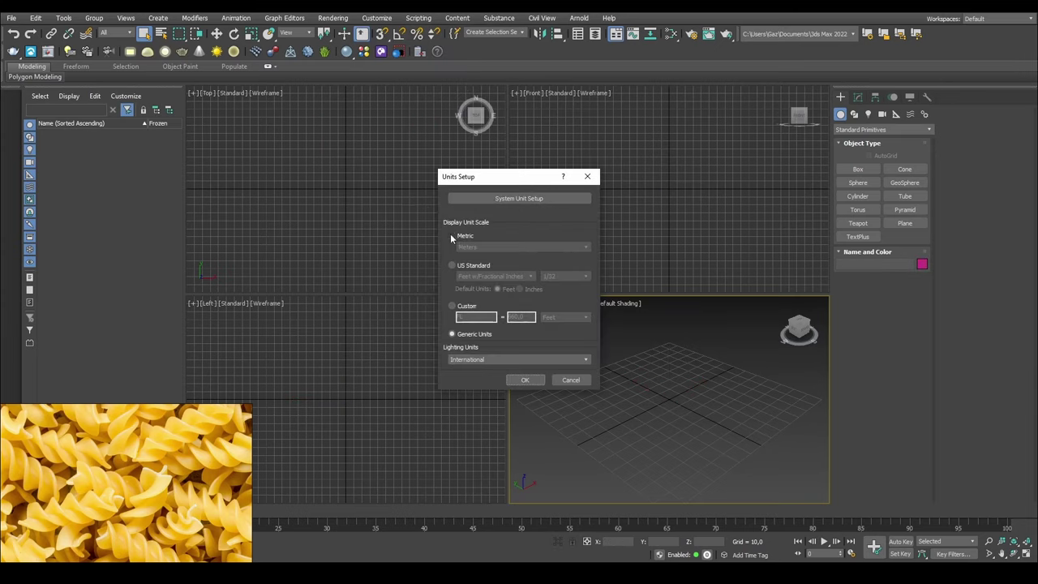
{"action": "left_click", "coordinate": [451, 236]}
{"action": "left_click", "coordinate": [523, 247]}
{"action": "left_click", "coordinate": [487, 267]}
{"action": "left_click", "coordinate": [503, 200]}
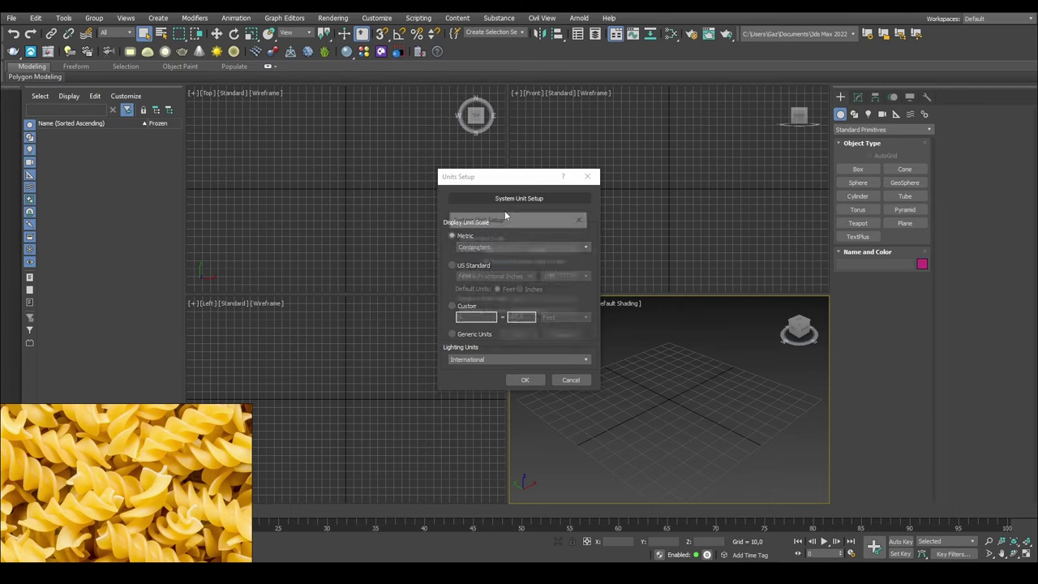
{"action": "left_click", "coordinate": [553, 249]}
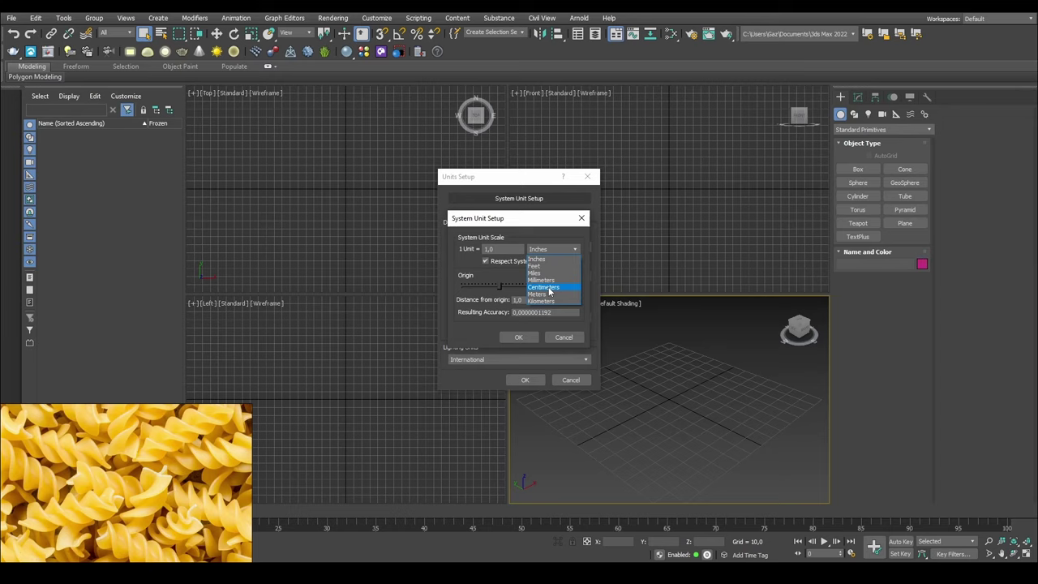
{"action": "left_click", "coordinate": [550, 292]}
{"action": "left_click", "coordinate": [519, 336]}
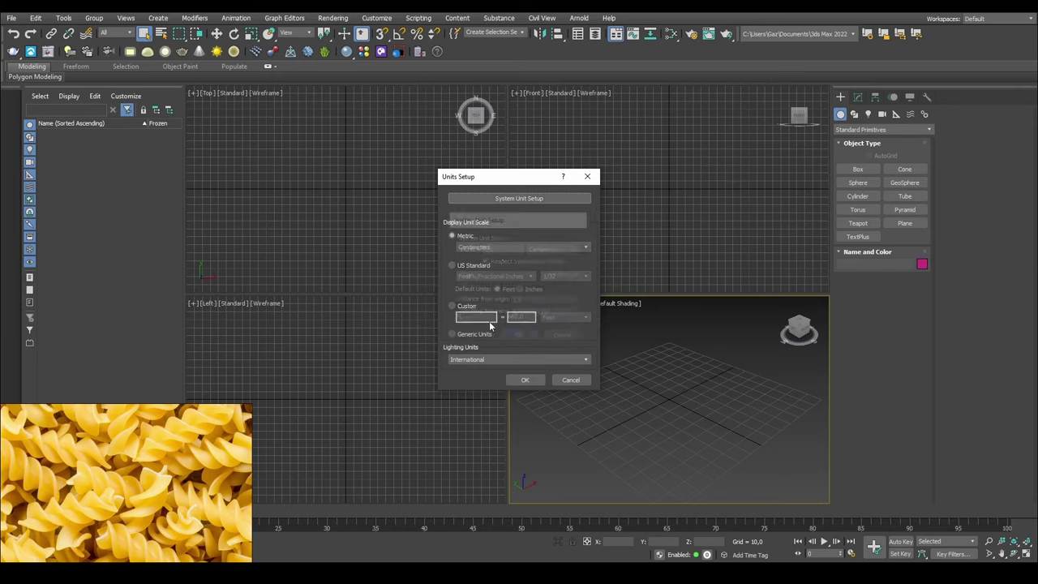
{"action": "left_click", "coordinate": [525, 380]}
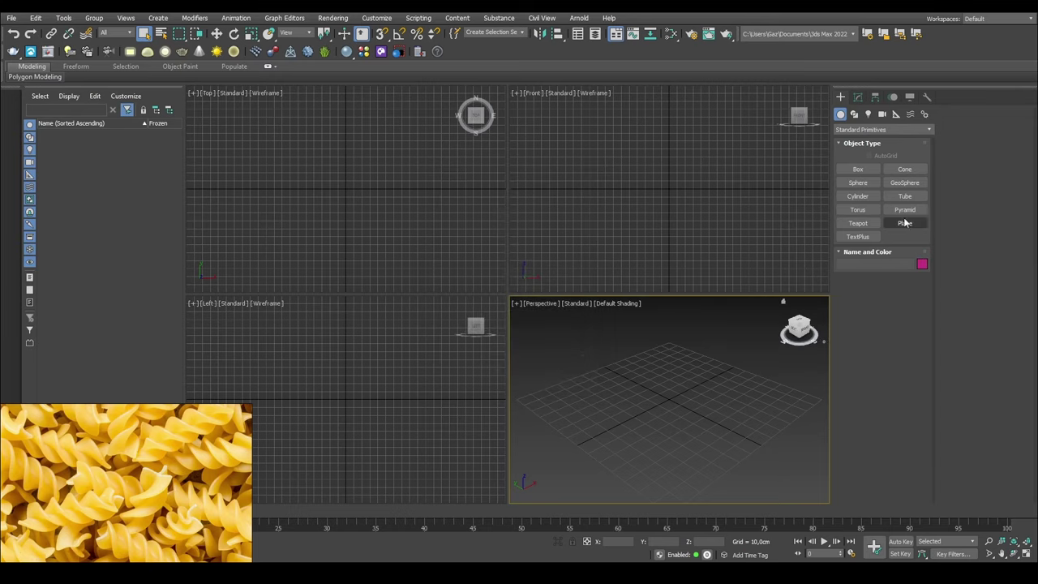
- Create a box about 12.8 cm long, 8.8 cm wide and 10 cm high at the grid's center in the Perspective view
{"action": "left_click", "coordinate": [858, 169]}
{"action": "left_click_drag", "start_coordinate": [665, 393], "coordinate": [669, 408]}
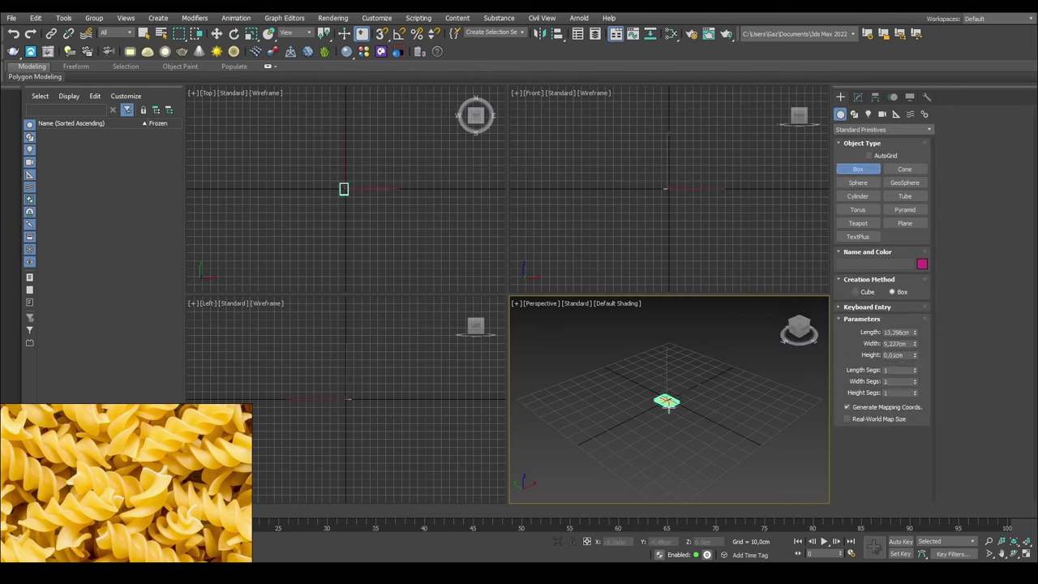
{"action": "left_click", "coordinate": [669, 394]}
{"action": "right_click", "coordinate": [671, 394]}
- Set the box's length, width and height to 0.1 cm each
{"action": "left_click", "coordinate": [858, 97]}
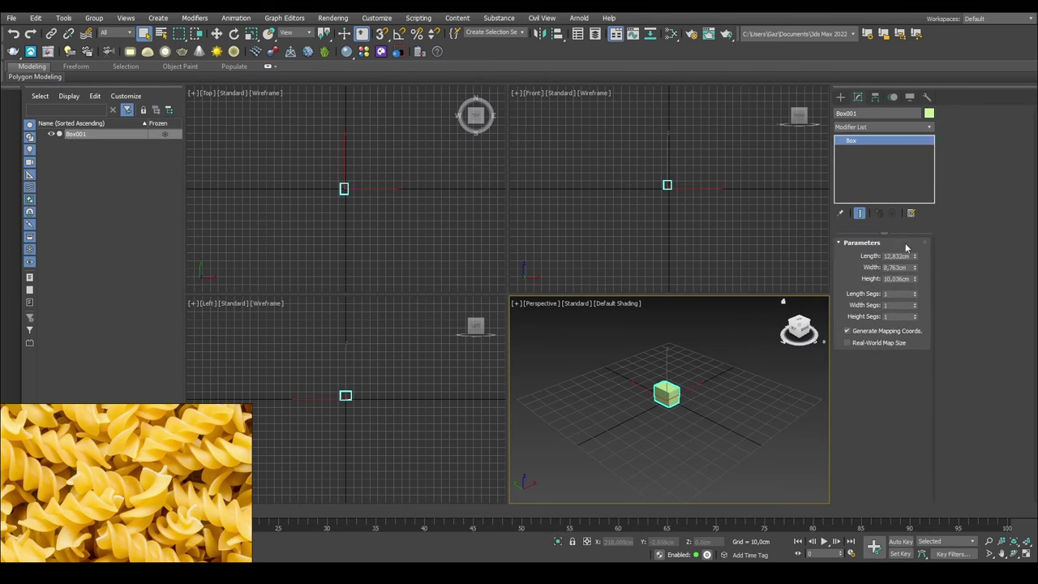
{"action": "left_click", "coordinate": [897, 257]}
{"action": "scroll", "coordinate": [189, 511], "scroll_direction": "up", "scroll_amount": 6}
{"action": "middle_click_drag", "start_coordinate": [200, 532], "coordinate": [201, 506]}
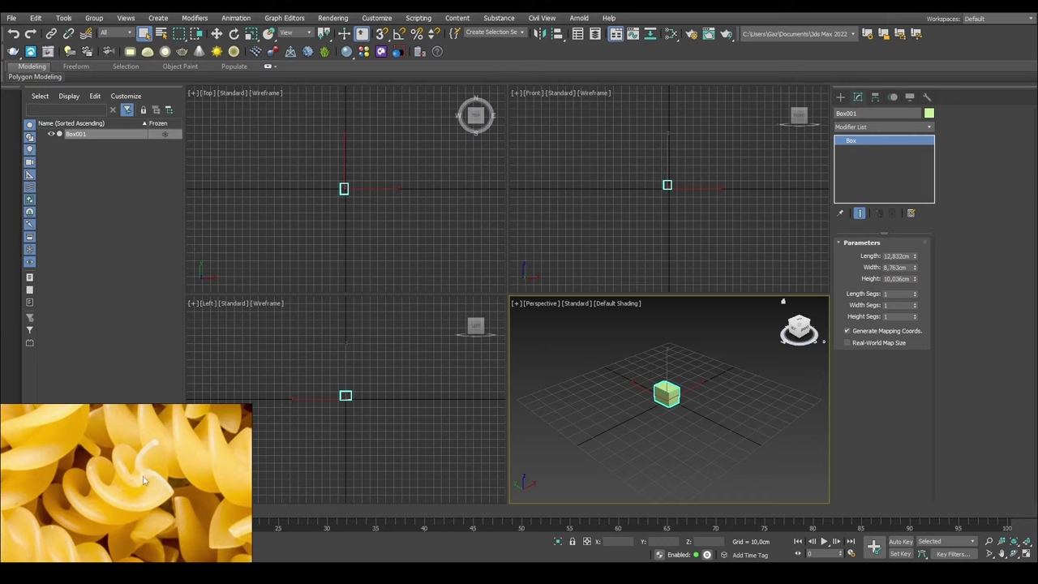
{"action": "double_click", "coordinate": [900, 255]}
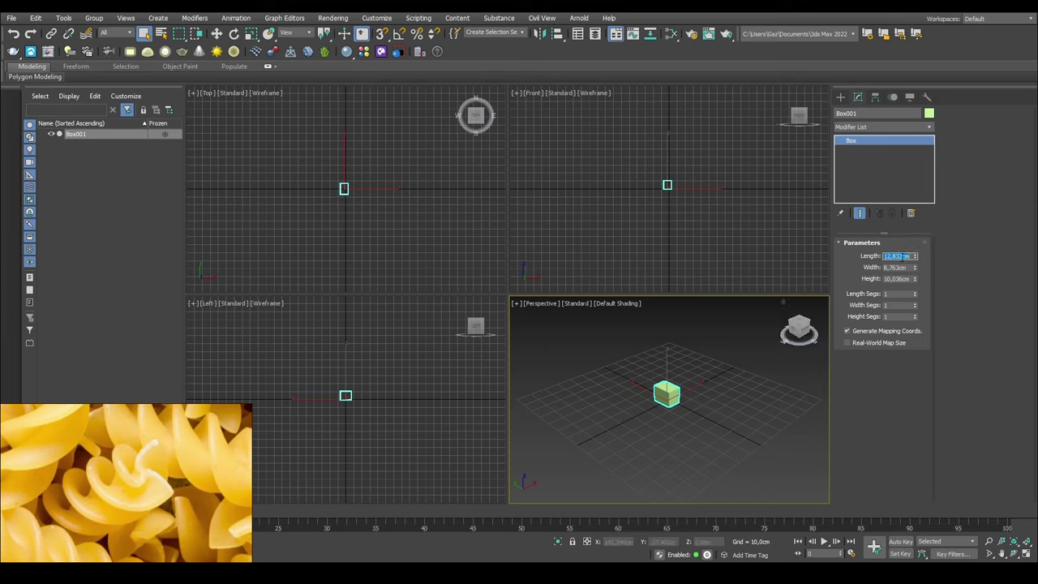
{"action": "type", "text": "0,1"}
{"action": "key", "text": "Tab"}
{"action": "type", "text": "0,1"}
{"action": "key", "text": "Tab"}
{"action": "type", "text": "1"}
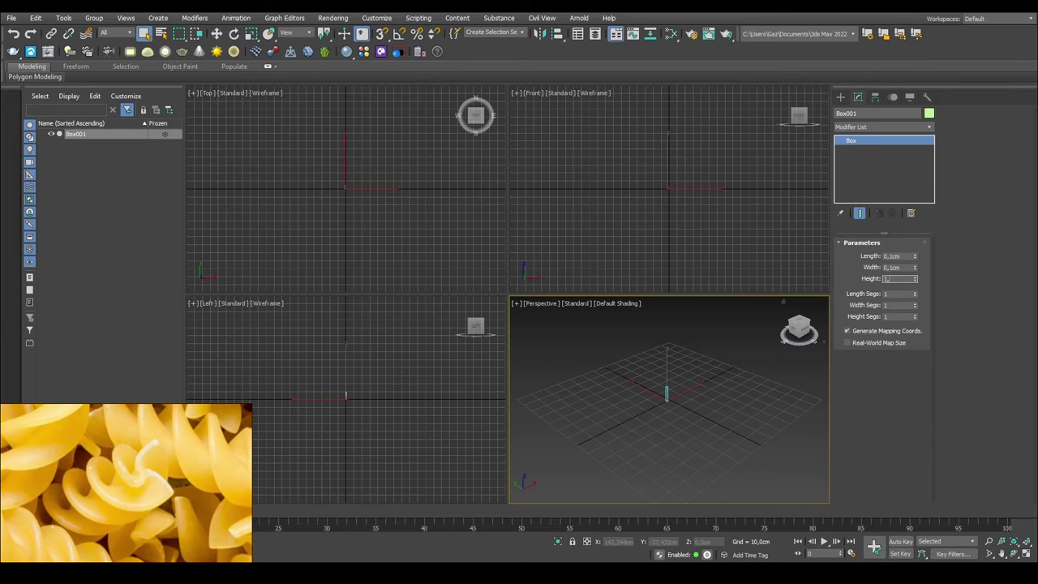
{"action": "key", "text": "Tab"}
{"action": "key", "text": "shift+Tab"}
{"action": "type", "text": "0,1"}
{"action": "key", "text": "Tab"}
- Convert the small cube to an Editable Poly and display its edged faces in the maximized Perspective view
{"action": "middle_click_drag", "start_coordinate": [644, 390], "coordinate": [681, 370], "text": "alt"}
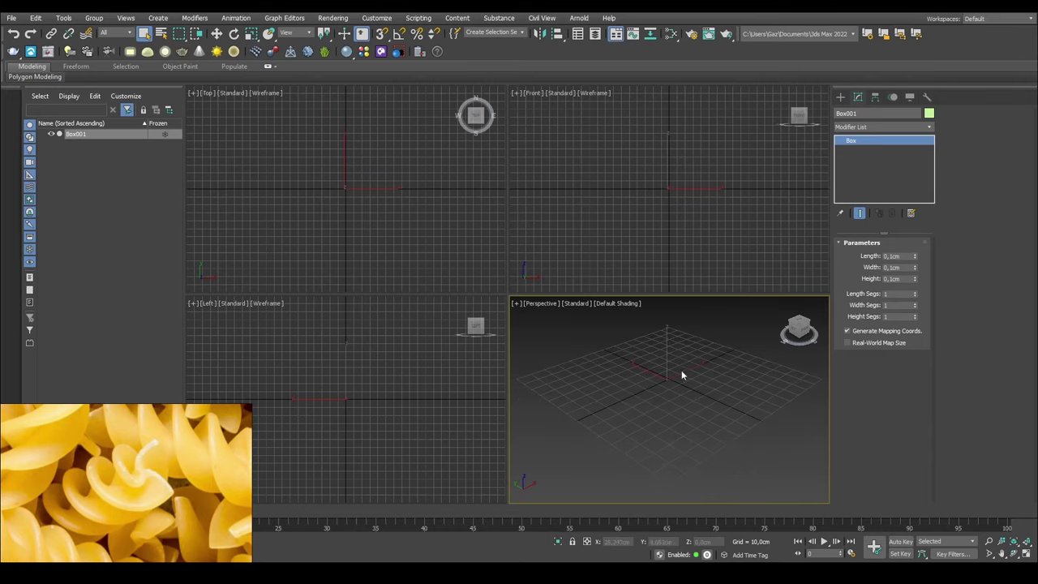
{"action": "key", "text": "alt+w"}
{"action": "key", "text": "z"}
{"action": "key", "text": "w"}
{"action": "right_click", "coordinate": [890, 167]}
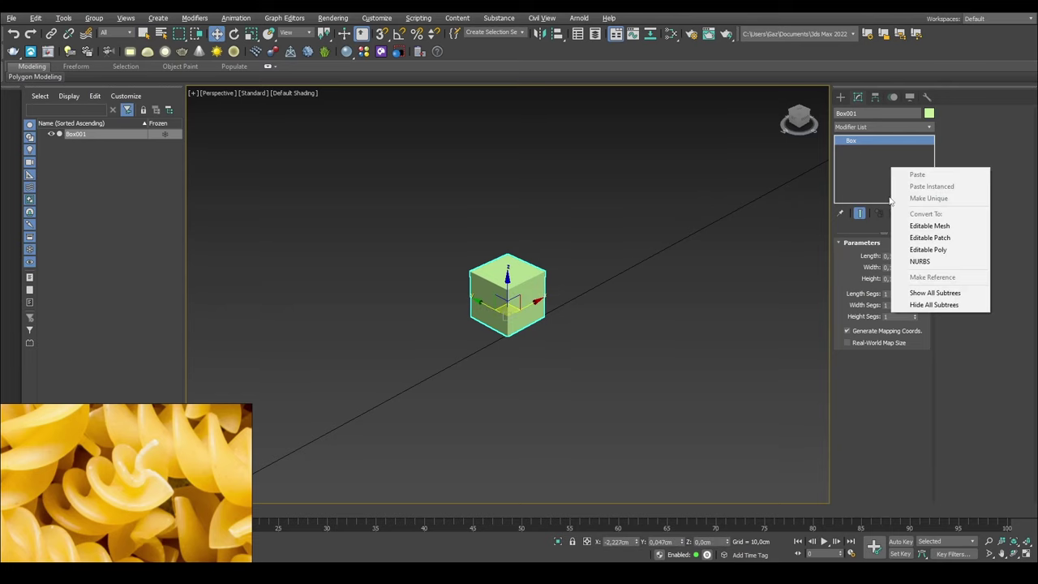
{"action": "left_click", "coordinate": [904, 248]}
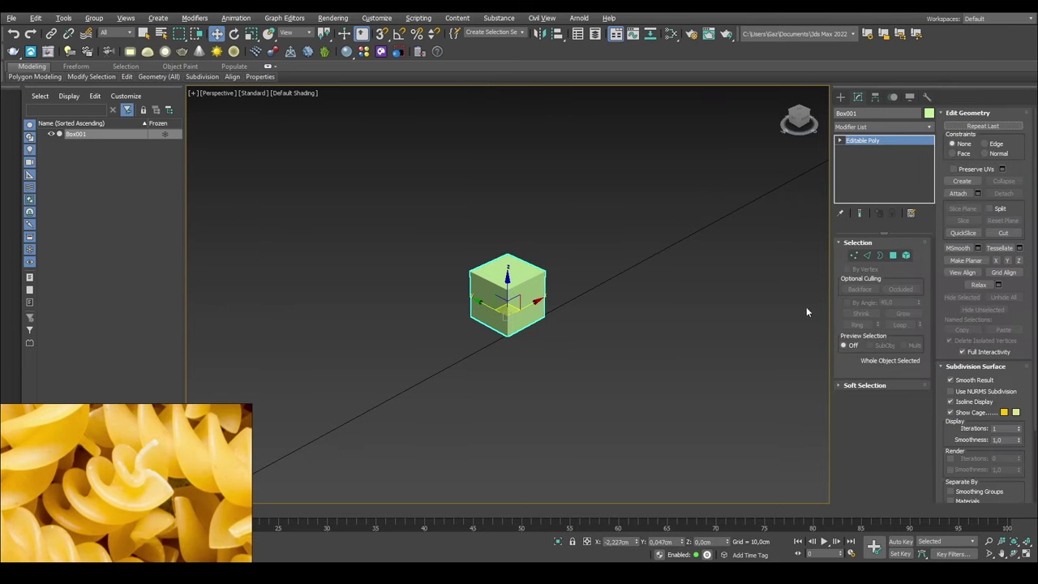
{"action": "key", "text": "F4"}
- Collapse the two top vertices on the cube's front (-Y) side into a single vertex
{"action": "middle_click_drag", "start_coordinate": [600, 272], "coordinate": [652, 288]}
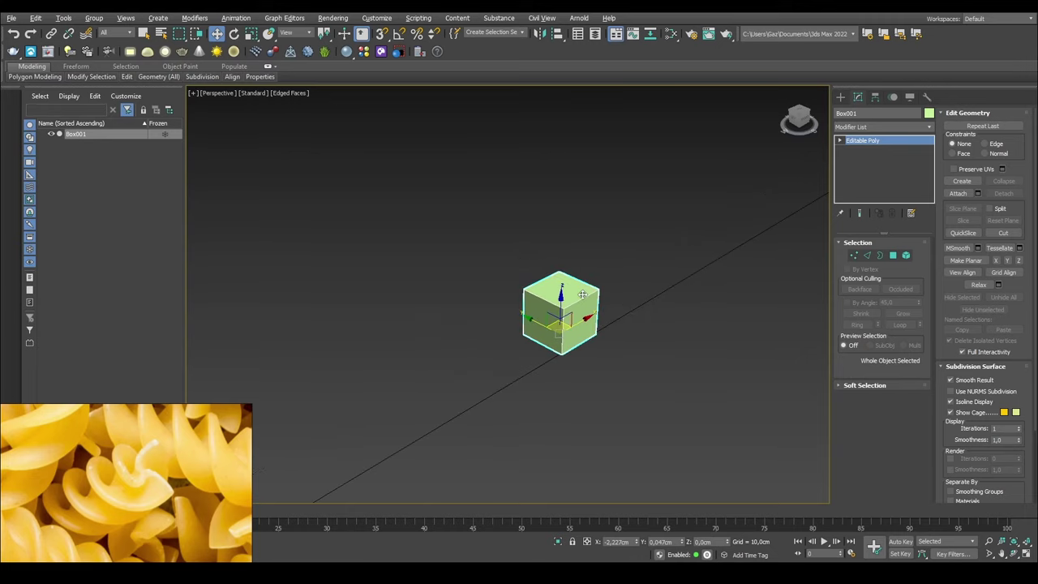
{"action": "middle_click_drag", "start_coordinate": [583, 294], "coordinate": [590, 310], "text": "alt"}
{"action": "scroll", "coordinate": [591, 316], "scroll_direction": "down", "scroll_amount": 5}
{"action": "scroll", "coordinate": [591, 316], "scroll_direction": "up", "scroll_amount": 3}
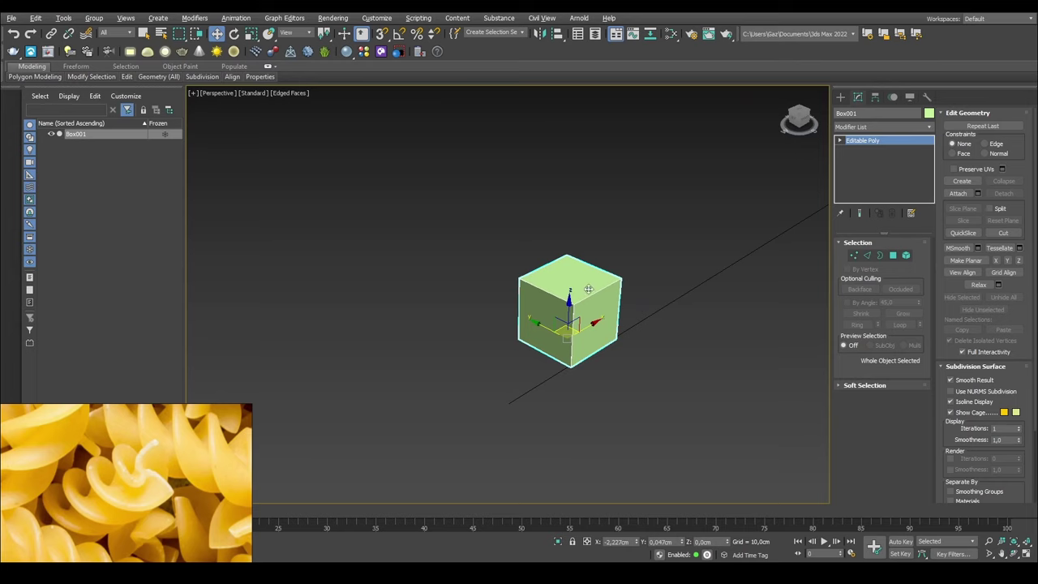
{"action": "left_click", "coordinate": [867, 255]}
{"action": "key", "text": "1"}
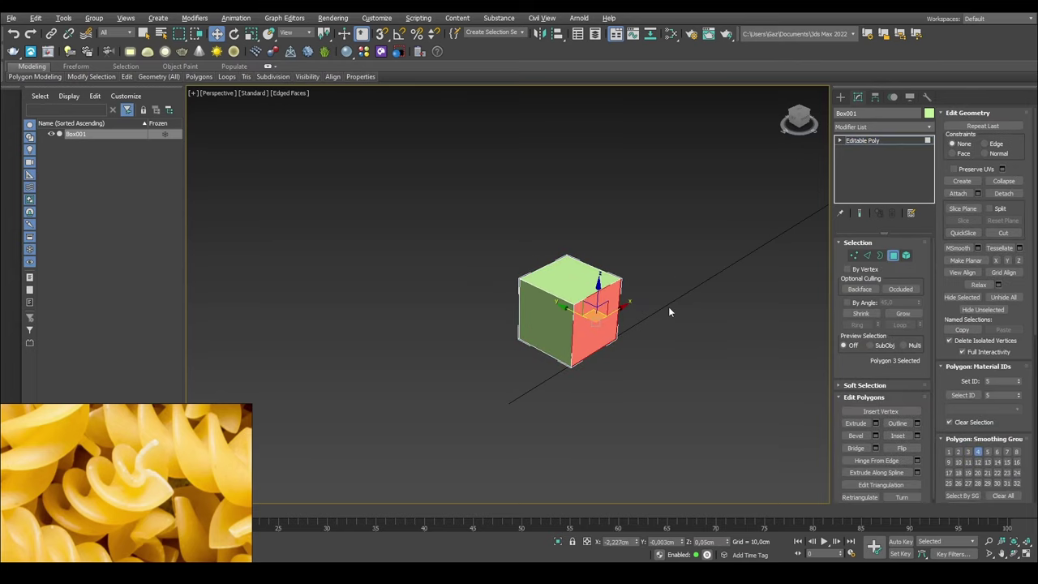
{"action": "middle_click_drag", "start_coordinate": [670, 308], "coordinate": [604, 292], "text": "alt"}
{"action": "left_click", "coordinate": [576, 305]}
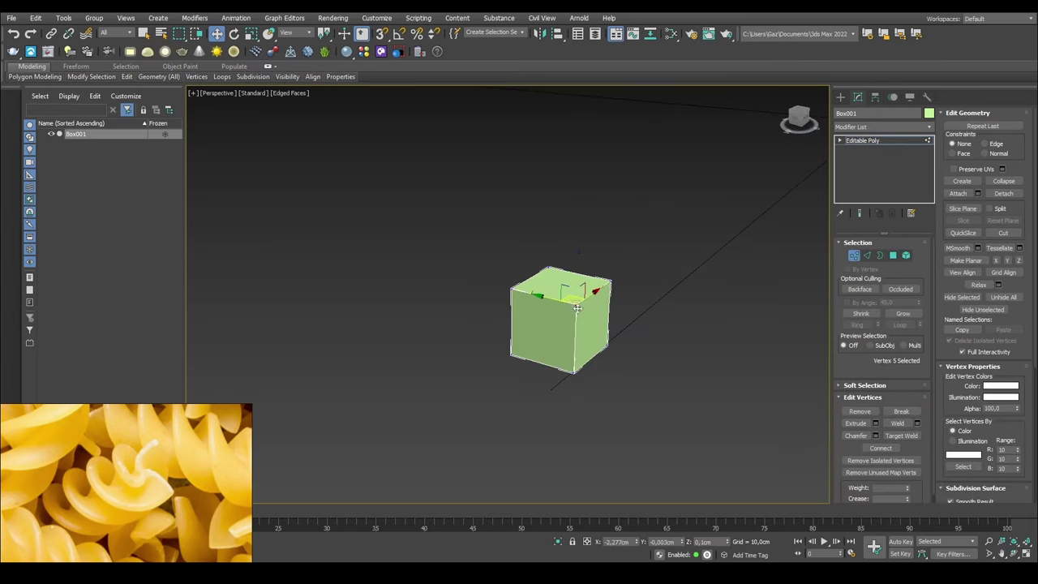
{"action": "left_click", "coordinate": [610, 281], "text": "ctrl"}
{"action": "middle_click_drag", "start_coordinate": [699, 304], "coordinate": [700, 306]}
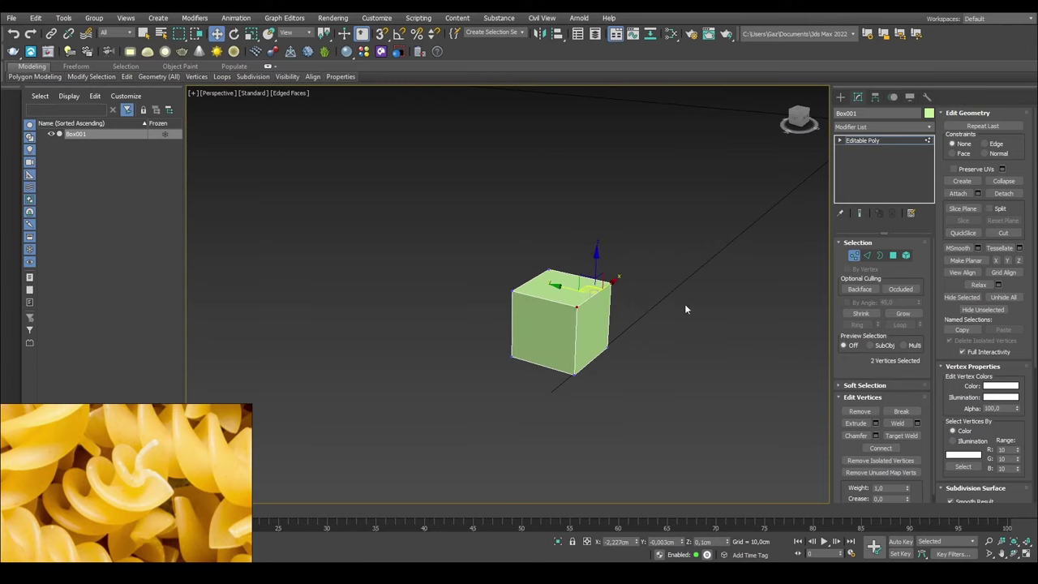
{"action": "middle_click_drag", "start_coordinate": [631, 302], "coordinate": [650, 305], "text": "alt"}
{"action": "middle_click_drag", "start_coordinate": [705, 277], "coordinate": [713, 279], "text": "alt"}
{"action": "left_click", "coordinate": [992, 184]}
- Collapse the two bottom vertices on the same front side to turn the cube into a triangular prism
{"action": "left_click", "coordinate": [630, 342]}
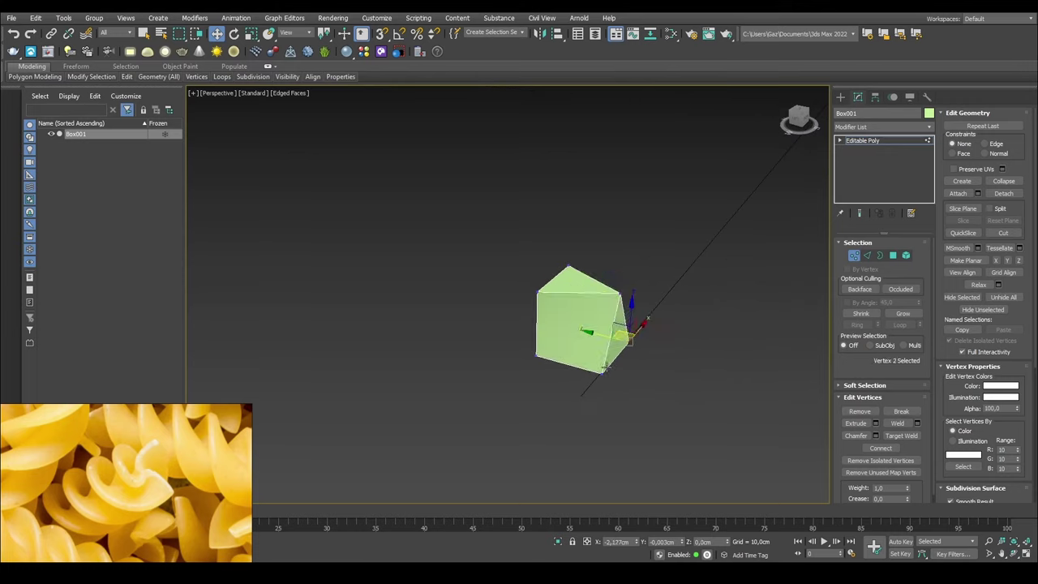
{"action": "left_click", "coordinate": [601, 373], "text": "ctrl"}
{"action": "left_click", "coordinate": [1006, 184]}
{"action": "left_click", "coordinate": [700, 301]}
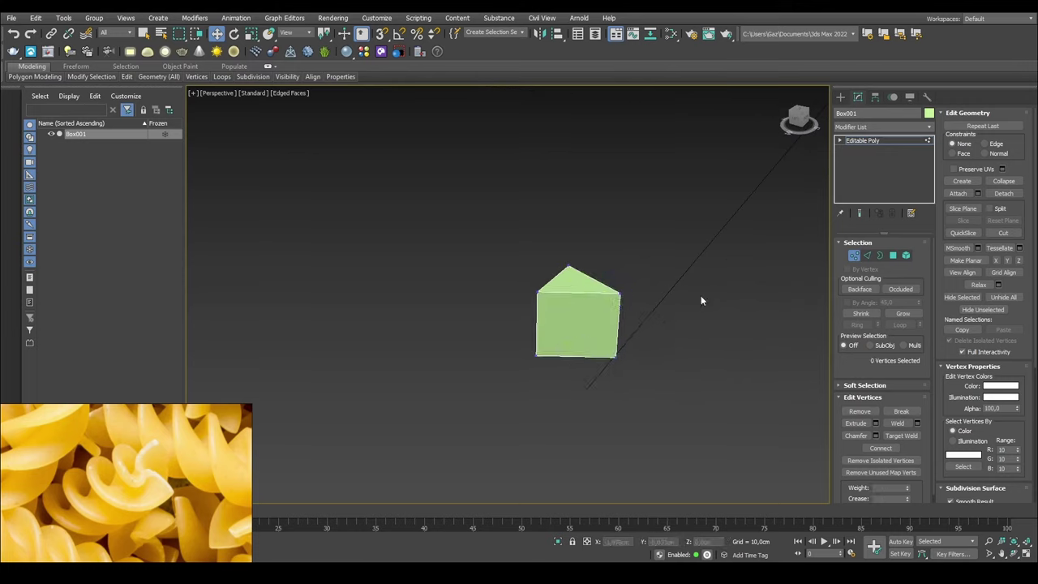
- Center the whole triangular prism on the world origin by setting its X and Y positions to 0 cm
{"action": "left_click", "coordinate": [855, 255]}
{"action": "key", "text": "t"}
{"action": "scroll", "coordinate": [515, 296], "scroll_direction": "up", "scroll_amount": 8}
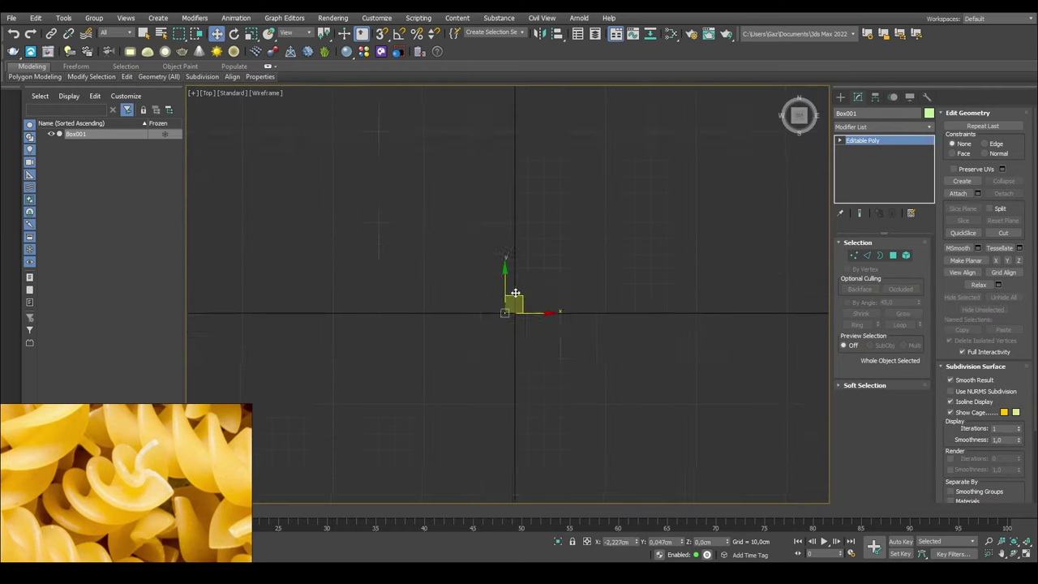
{"action": "right_click", "coordinate": [637, 542]}
{"action": "right_click", "coordinate": [682, 544]}
{"action": "middle_click_drag", "start_coordinate": [541, 368], "coordinate": [560, 341]}
{"action": "scroll", "coordinate": [558, 347], "scroll_direction": "up", "scroll_amount": 6}
{"action": "middle_click_drag", "start_coordinate": [413, 309], "coordinate": [524, 324]}
{"action": "middle_click_drag", "start_coordinate": [573, 261], "coordinate": [567, 293]}
{"action": "scroll", "coordinate": [567, 293], "scroll_direction": "up", "scroll_amount": 3}
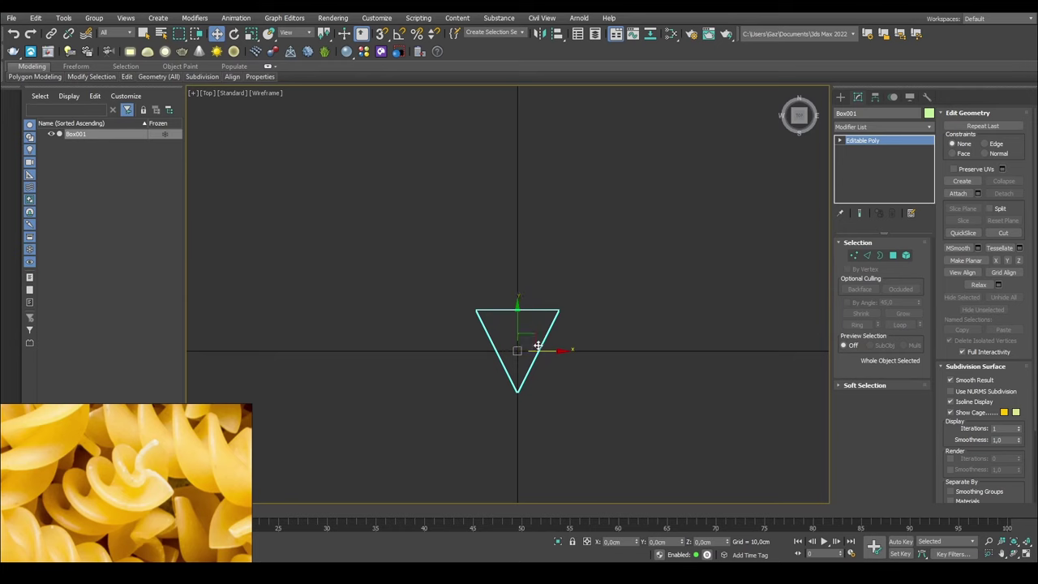
- Select only the three side polygons of the prism, leaving out the top and bottom triangles
{"action": "key", "text": "4"}
{"action": "left_click_drag", "start_coordinate": [483, 352], "coordinate": [527, 328]}
{"action": "left_click_drag", "start_coordinate": [566, 344], "coordinate": [525, 335], "text": "ctrl"}
{"action": "left_click", "coordinate": [516, 337], "text": "alt"}
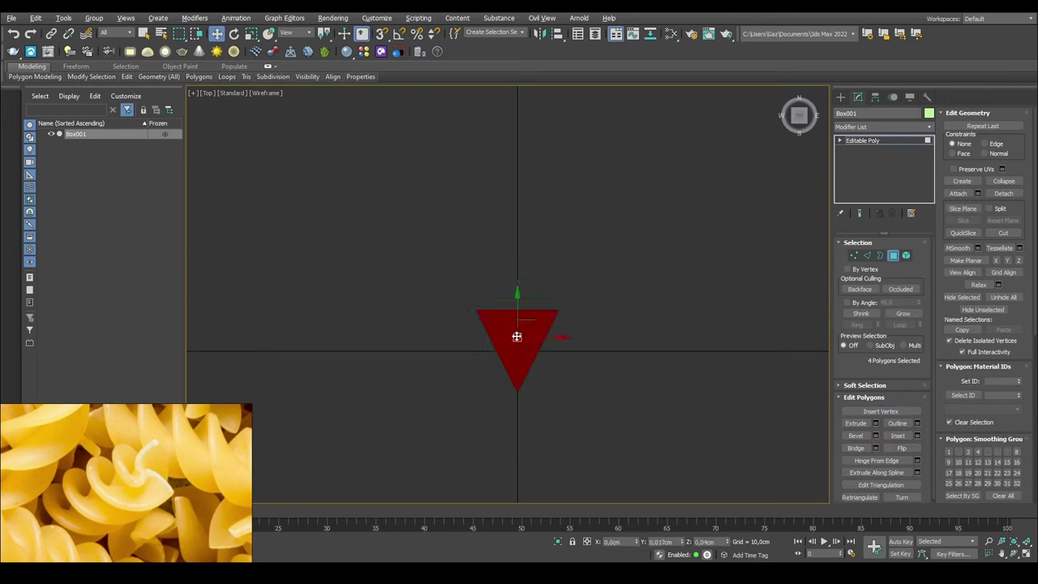
{"action": "left_click", "coordinate": [518, 336], "text": "alt"}
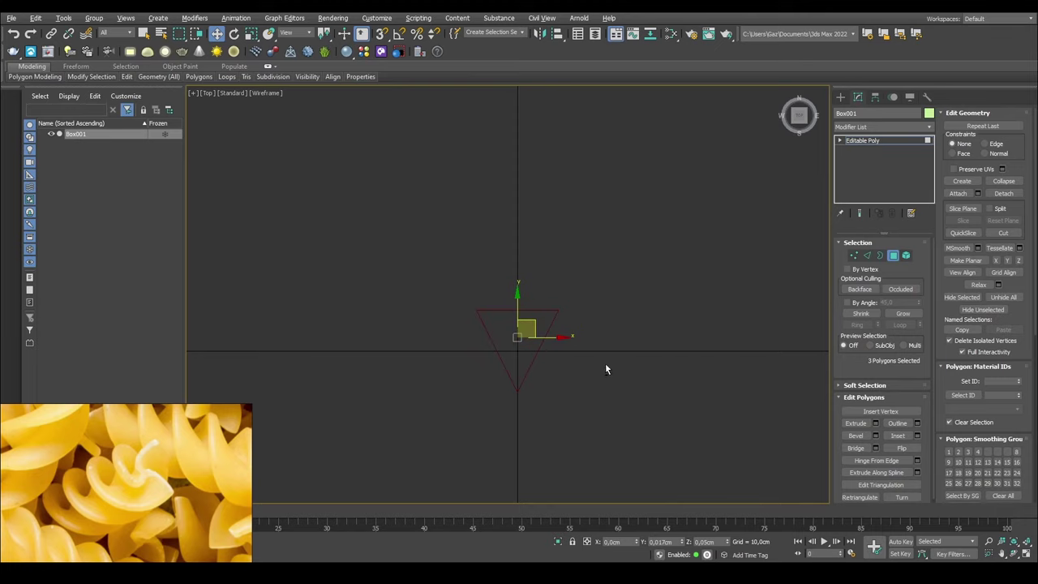
{"action": "key", "text": "p"}
{"action": "key", "text": "z"}
{"action": "mouse_move", "coordinate": [606, 318]}
{"action": "middle_mouse_down", "text": "alt"}
{"action": "mouse_move", "coordinate": [478, 334]}
{"action": "mouse_move", "coordinate": [528, 349]}
{"action": "middle_mouse_up", "text": "alt"}
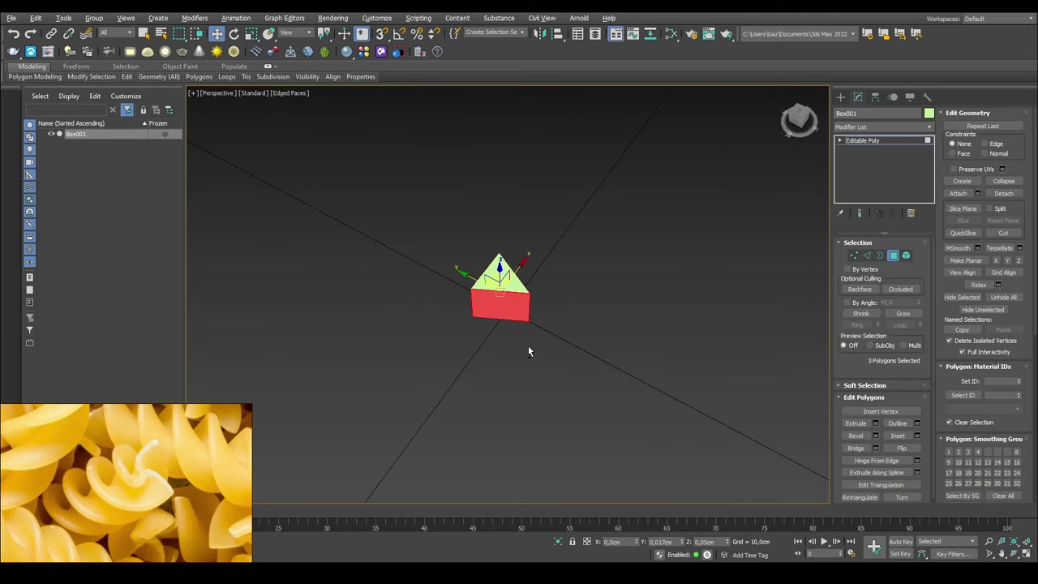
- Extrude the prism's three selected side polygons outward by 0.5 cm with the By Polygon type
{"action": "left_click", "coordinate": [876, 423]}
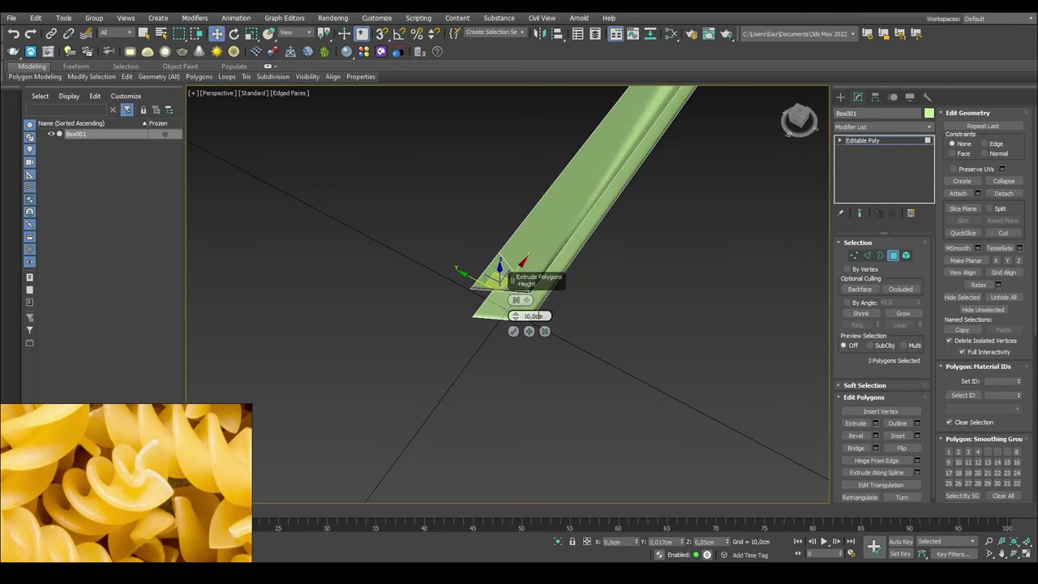
{"action": "type", "text": ",5"}
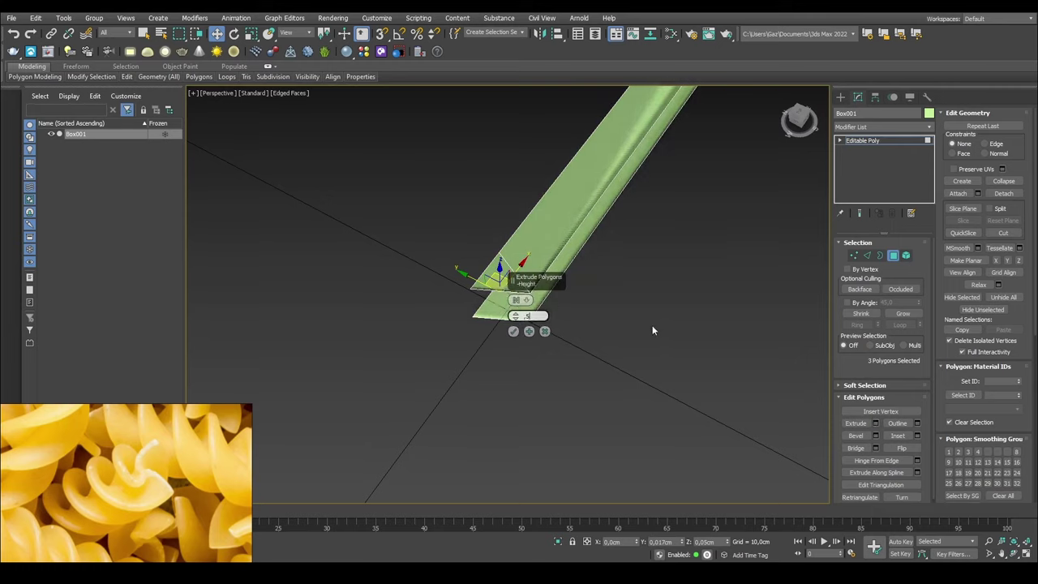
{"action": "key", "text": "Return"}
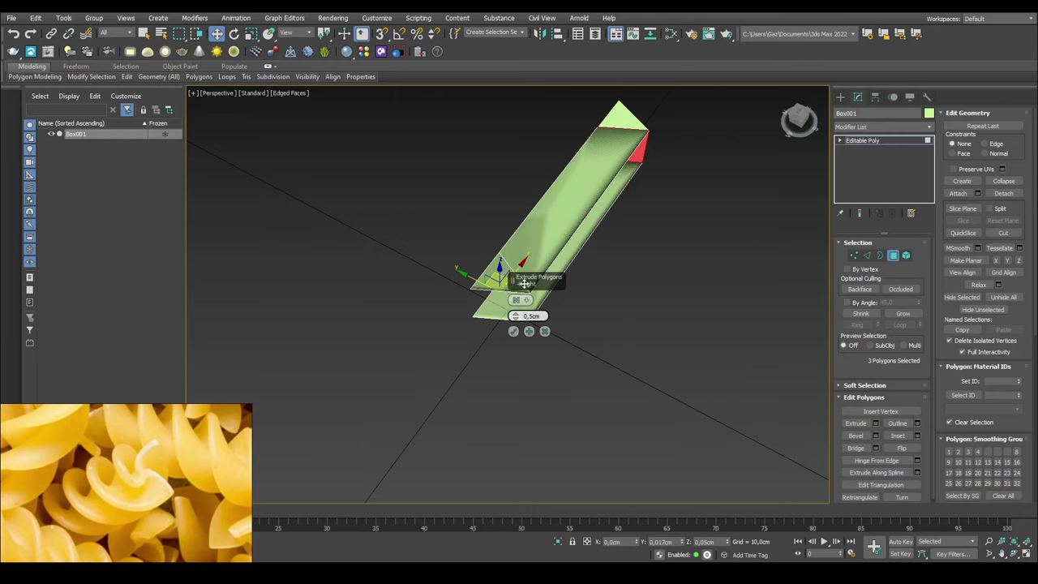
{"action": "left_click", "coordinate": [516, 300]}
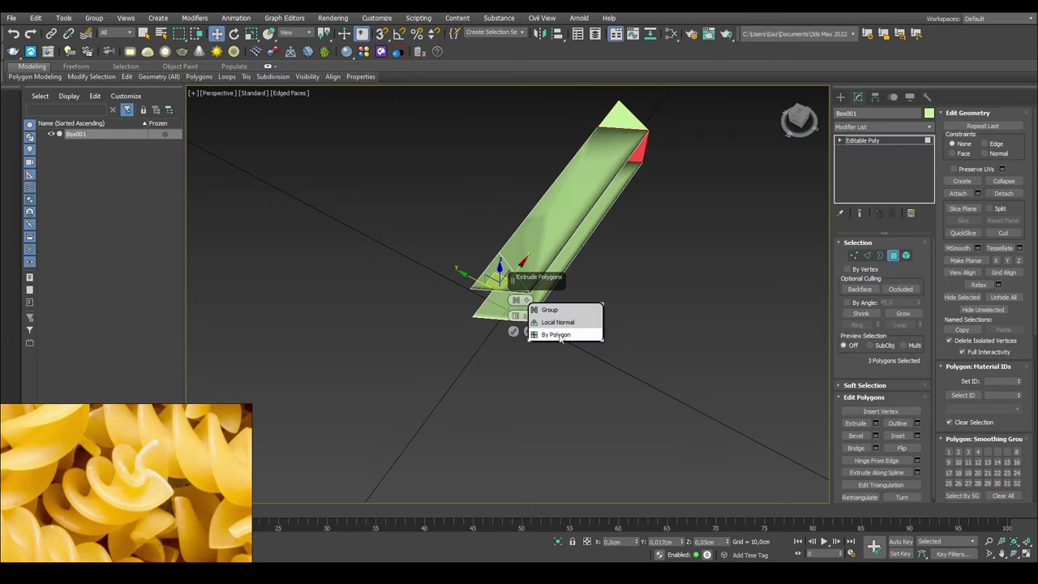
{"action": "left_click", "coordinate": [559, 322]}
{"action": "scroll", "coordinate": [643, 258], "scroll_direction": "down", "scroll_amount": 4}
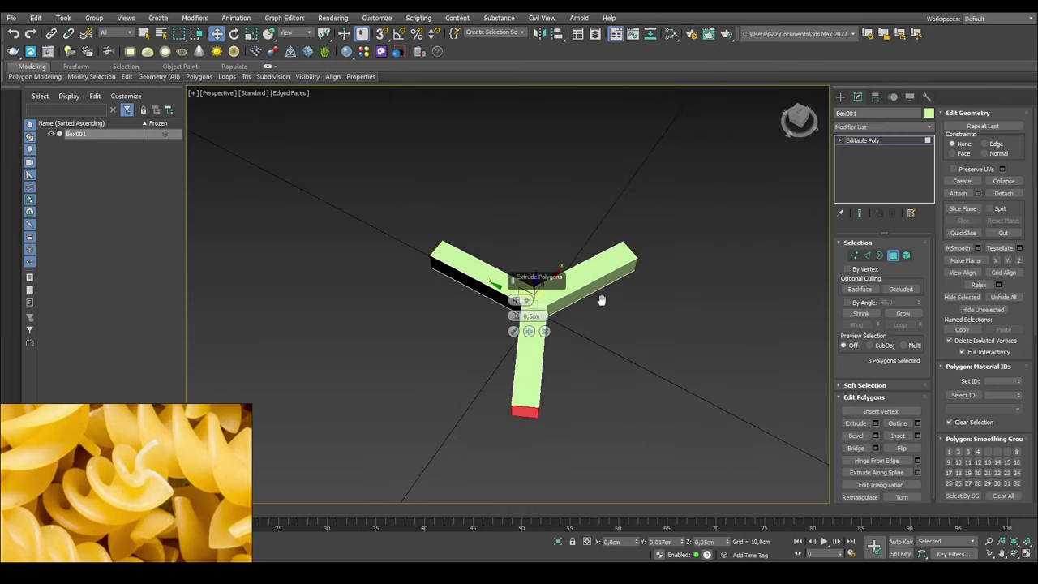
{"action": "middle_click_drag", "start_coordinate": [546, 292], "coordinate": [523, 280], "text": "alt"}
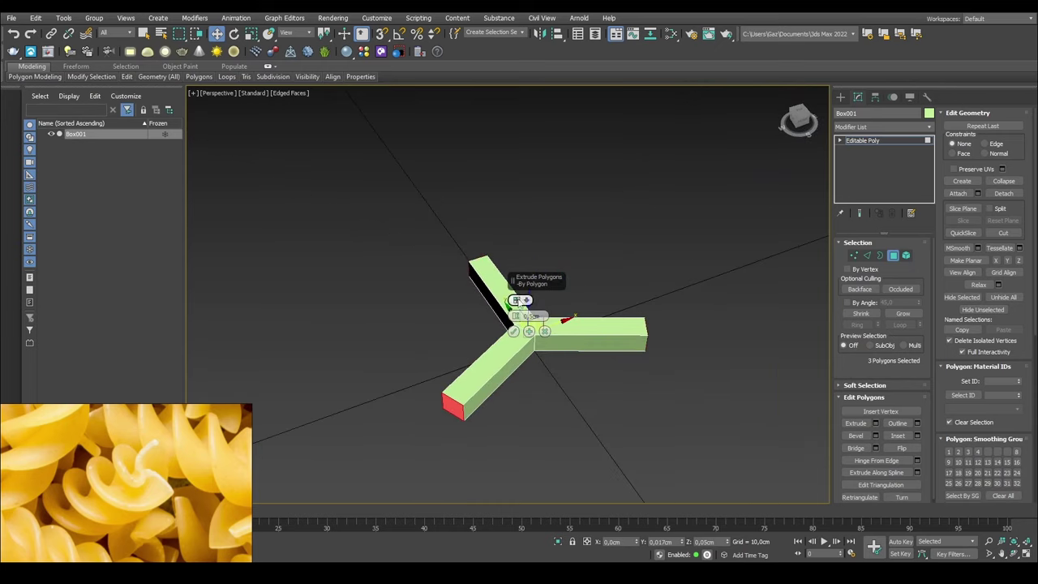
{"action": "left_click", "coordinate": [516, 299]}
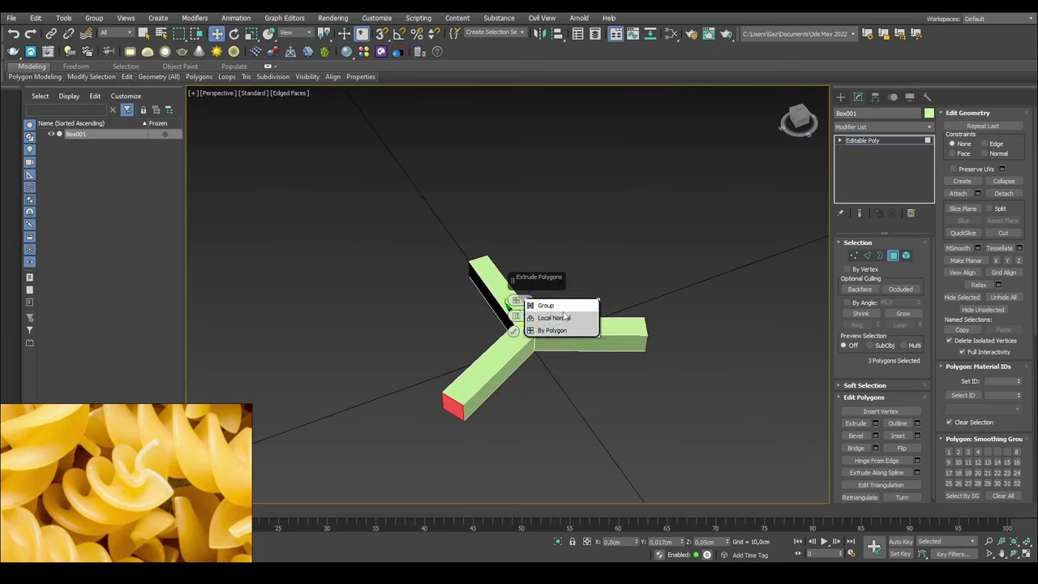
{"action": "left_click", "coordinate": [555, 317]}
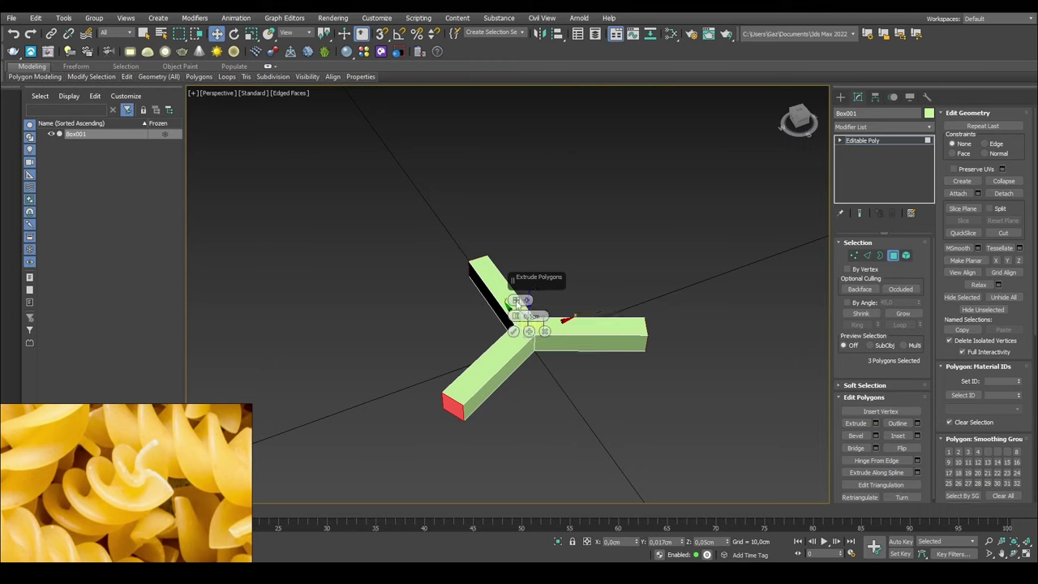
{"action": "left_click", "coordinate": [516, 299]}
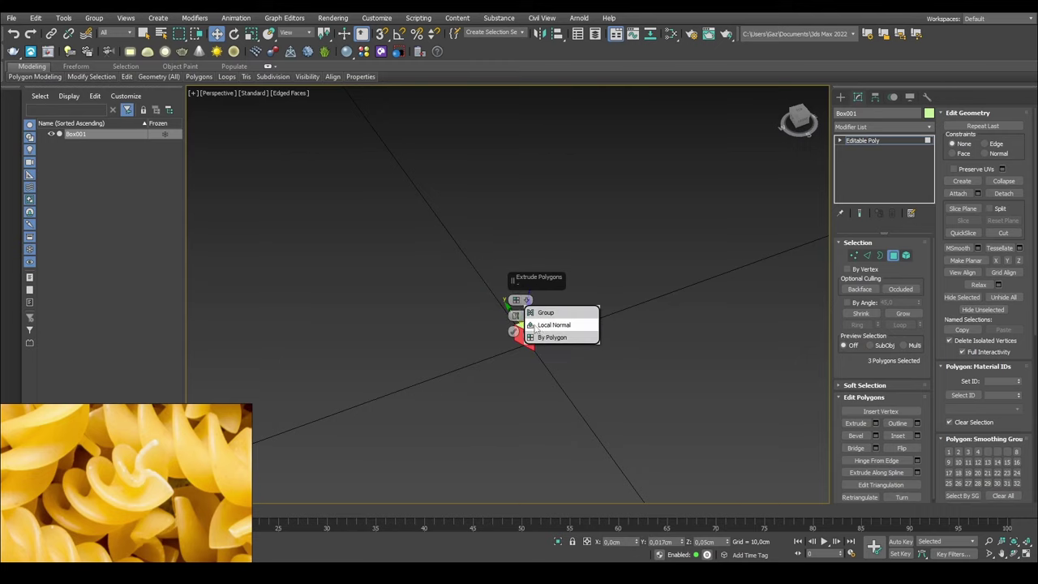
{"action": "left_click", "coordinate": [559, 338]}
{"action": "left_click", "coordinate": [513, 331]}
- Select the four top polygons: the central triangle and the upper face of each of the three arms
{"action": "middle_click_drag", "start_coordinate": [560, 325], "coordinate": [569, 319], "text": "alt"}
{"action": "left_click", "coordinate": [568, 323]}
{"action": "left_click", "coordinate": [529, 328], "text": "ctrl"}
{"action": "left_click", "coordinate": [518, 307], "text": "ctrl"}
{"action": "left_click", "coordinate": [505, 357], "text": "ctrl"}
{"action": "left_click_drag", "start_coordinate": [528, 298], "coordinate": [526, 100]}
{"action": "scroll", "coordinate": [551, 261], "scroll_direction": "down", "scroll_amount": 6}
{"action": "key", "text": "ctrl+z"}
- Raise the selected top polygons to a Z position of 4 cm
{"action": "middle_click_drag", "start_coordinate": [617, 408], "coordinate": [604, 360], "text": "alt"}
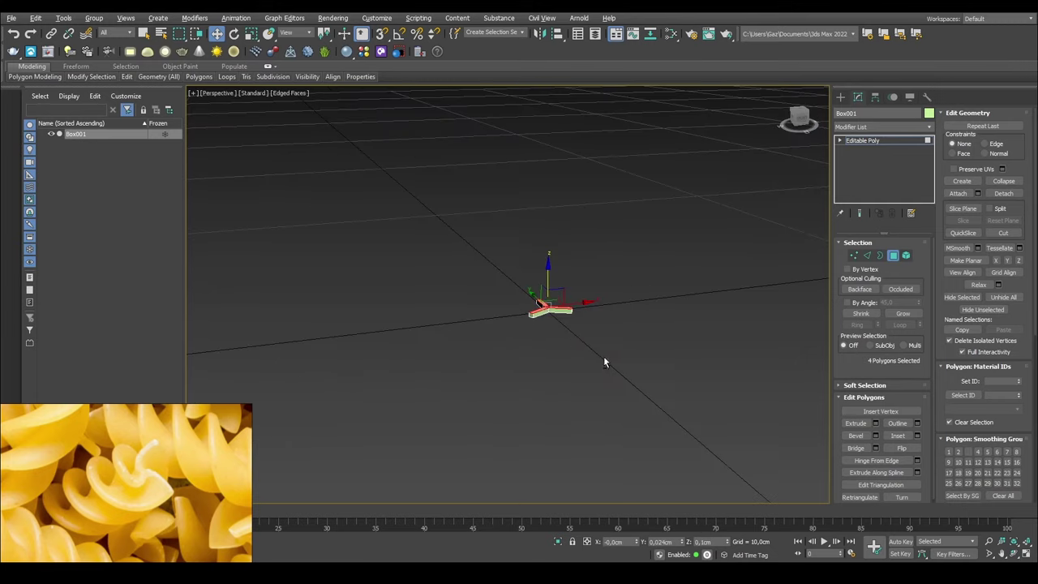
{"action": "scroll", "coordinate": [563, 313], "scroll_direction": "up", "scroll_amount": 6}
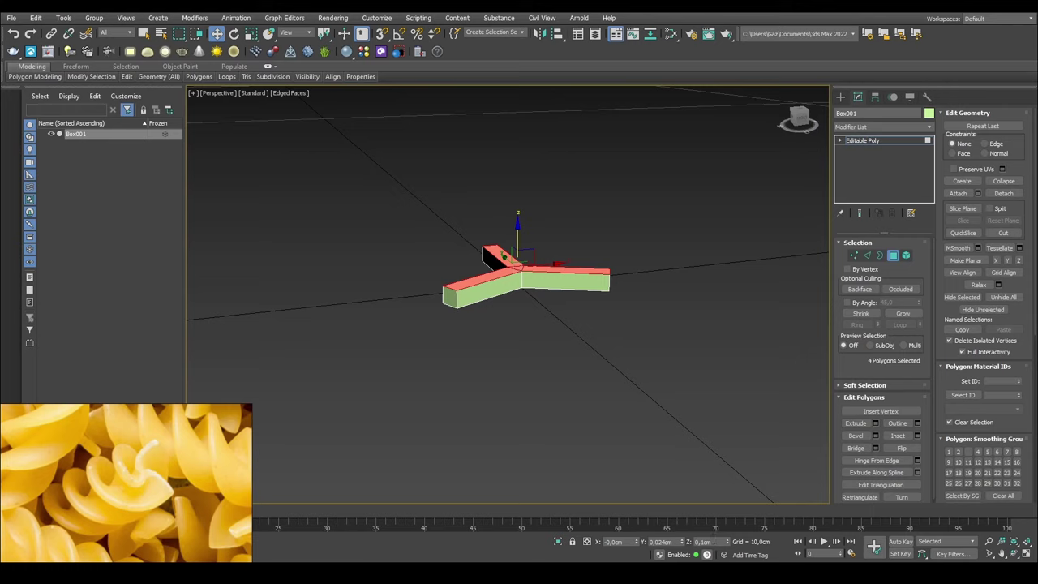
{"action": "double_click", "coordinate": [717, 542]}
{"action": "type", "text": "4"}
{"action": "key", "text": "Return"}
{"action": "scroll", "coordinate": [663, 161], "scroll_direction": "down", "scroll_amount": 5}
{"action": "middle_click_drag", "start_coordinate": [663, 161], "coordinate": [467, 253]}
- Connect all the vertical edges of the three-armed column with 10 segments to divide its height
{"action": "key", "text": "2"}
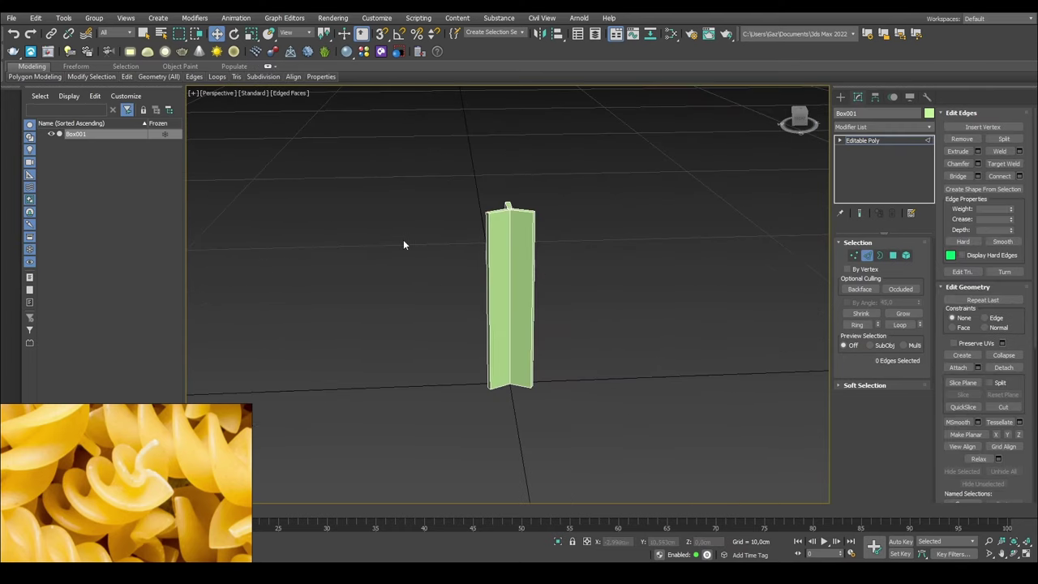
{"action": "middle_click_drag", "start_coordinate": [403, 245], "coordinate": [496, 258], "text": "alt"}
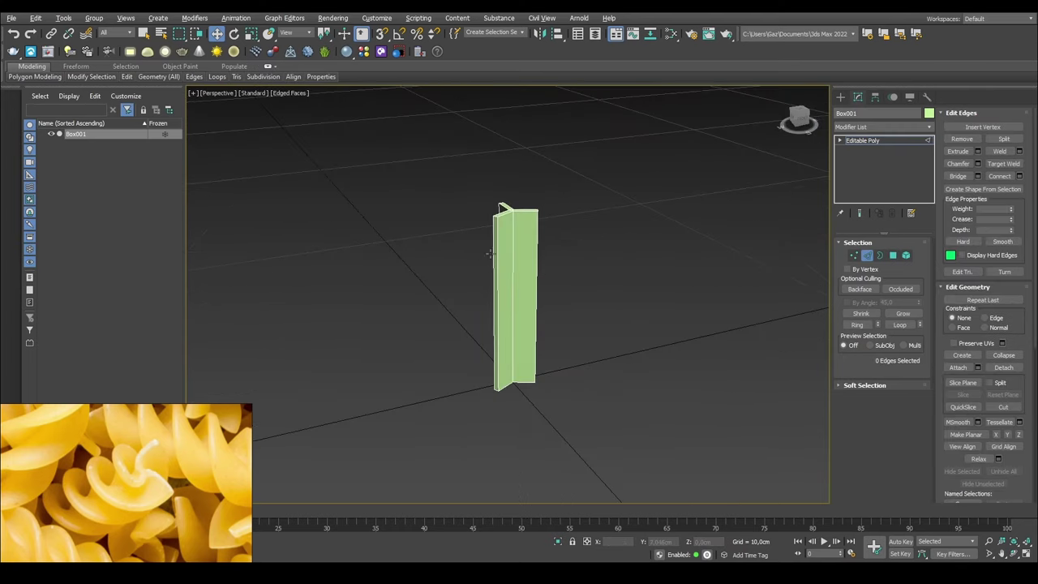
{"action": "double_click", "coordinate": [537, 285]}
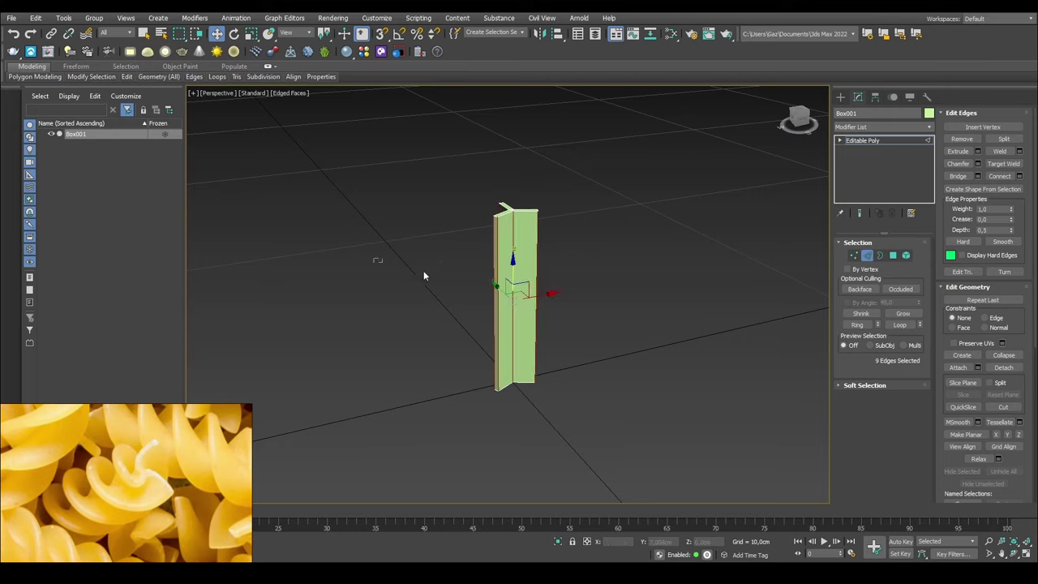
{"action": "left_click", "coordinate": [1019, 176]}
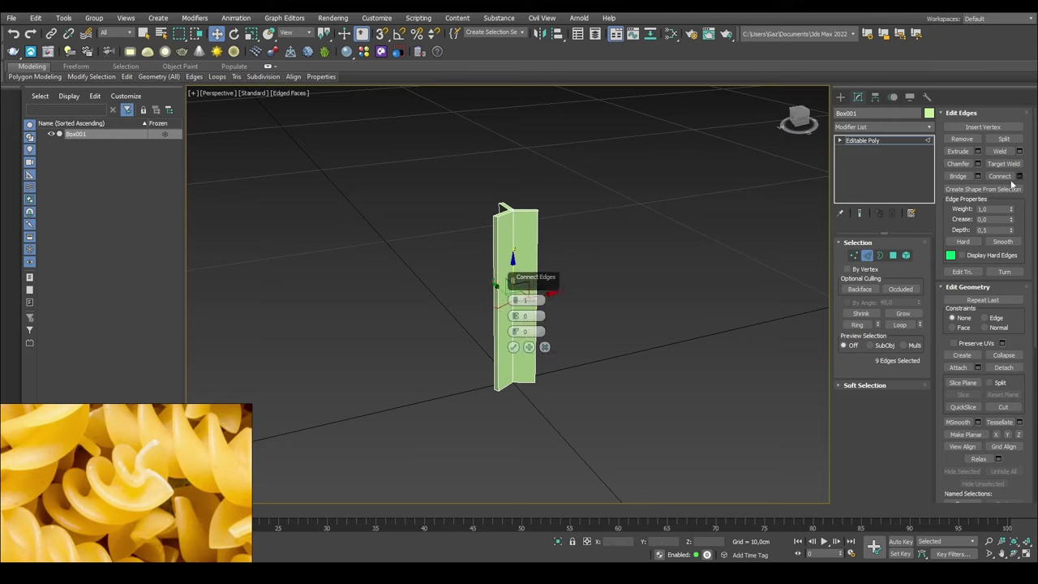
{"action": "left_click", "coordinate": [516, 300]}
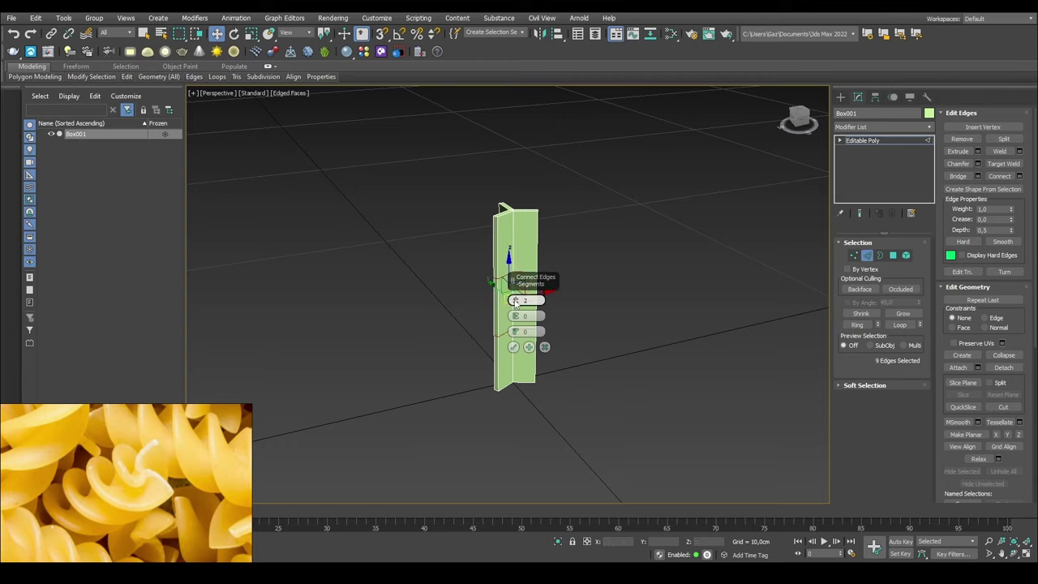
{"action": "left_click", "coordinate": [515, 300]}
{"action": "left_click", "coordinate": [515, 300]}
{"action": "left_click_drag", "start_coordinate": [514, 303], "coordinate": [515, 298]}
{"action": "left_click", "coordinate": [513, 348]}
{"action": "left_click", "coordinate": [572, 311]}
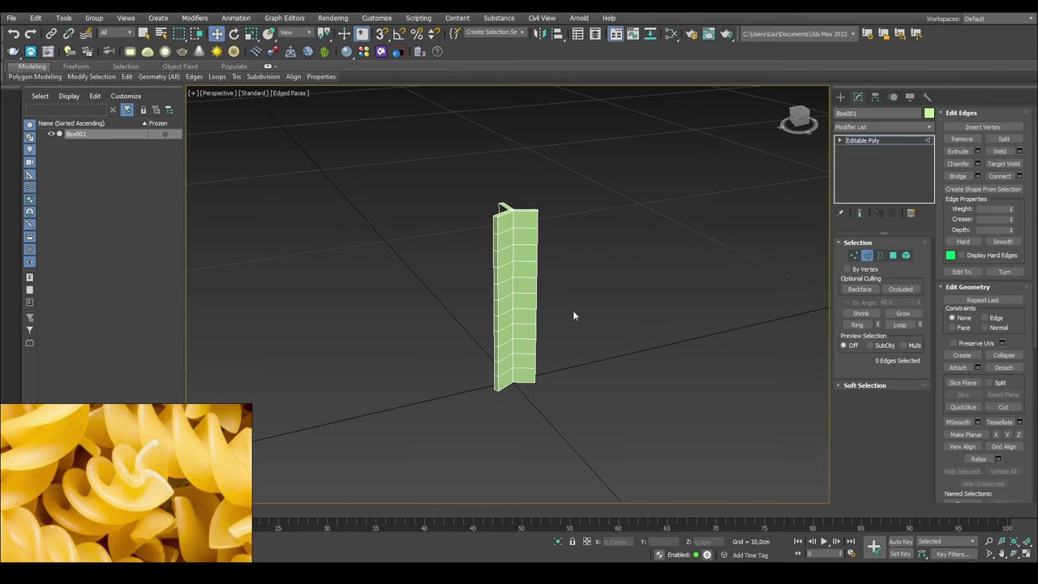
- Select the rings of horizontal edges running across the side faces of all three arms
{"action": "middle_click_drag", "start_coordinate": [573, 311], "coordinate": [521, 312], "text": "alt"}
{"action": "left_click", "coordinate": [521, 222]}
{"action": "middle_click_drag", "start_coordinate": [565, 241], "coordinate": [520, 295], "text": "alt"}
{"action": "scroll", "coordinate": [519, 243], "scroll_direction": "up", "scroll_amount": 5}
{"action": "key", "text": "alt+r"}
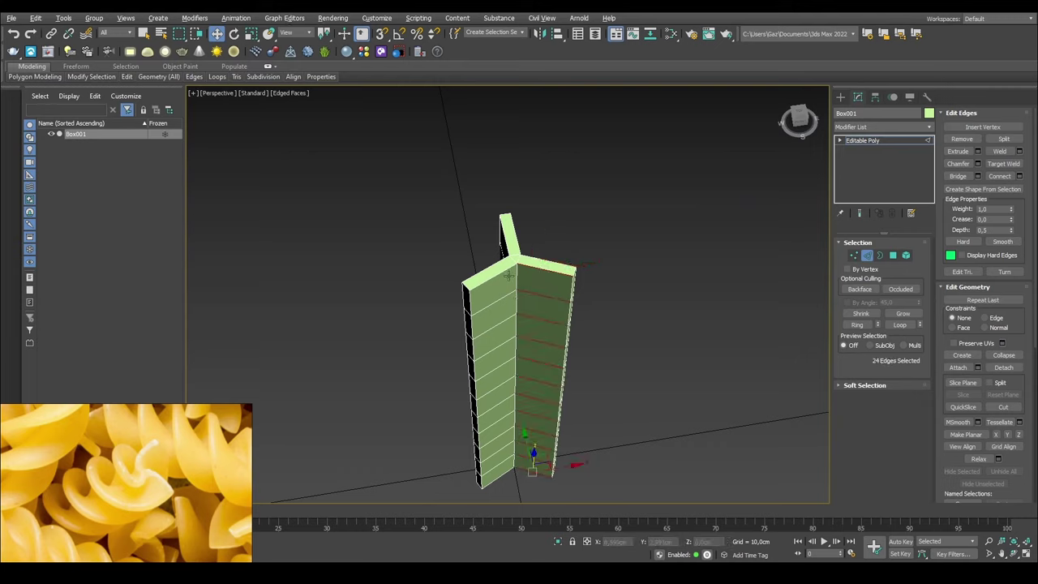
{"action": "left_click", "coordinate": [493, 275], "text": "ctrl"}
{"action": "key", "text": "alt+r"}
{"action": "left_click", "coordinate": [505, 226], "text": "ctrl"}
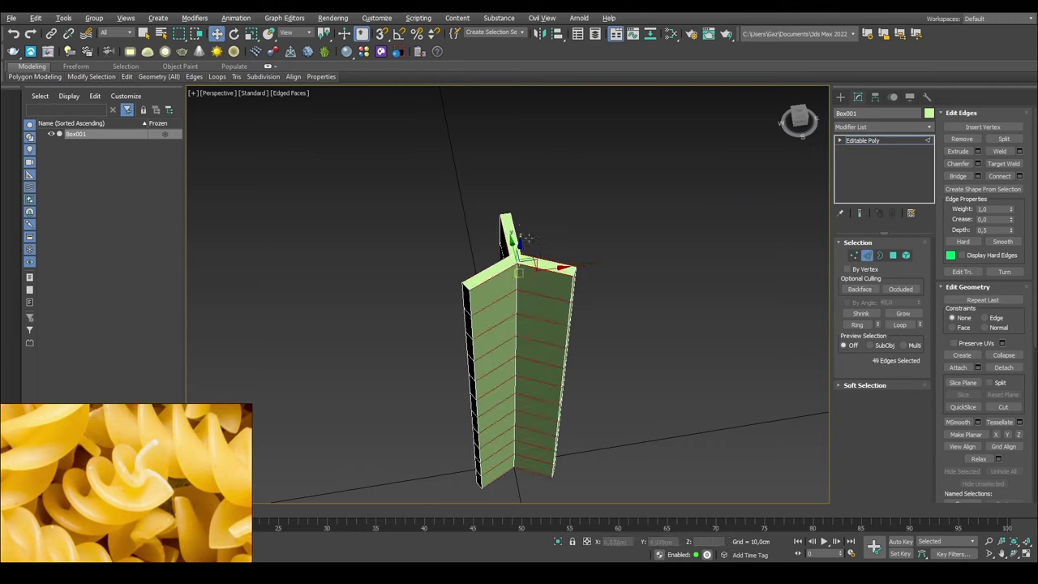
{"action": "key", "text": "alt+r"}
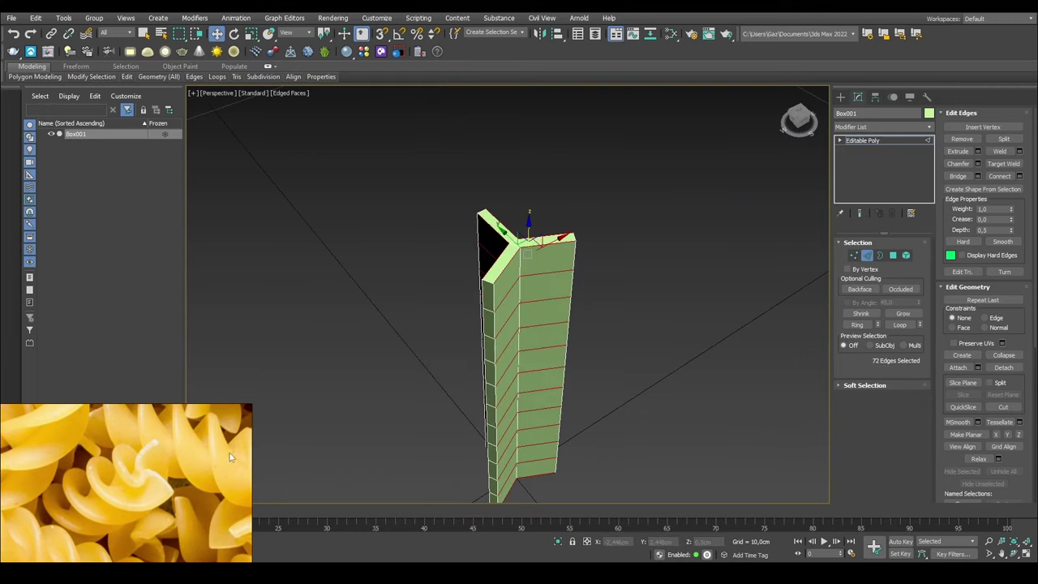
- Connect the selected horizontal edges with 2 segments to divide the arms lengthwise
{"action": "middle_click_drag", "start_coordinate": [670, 279], "coordinate": [681, 267], "text": "alt"}
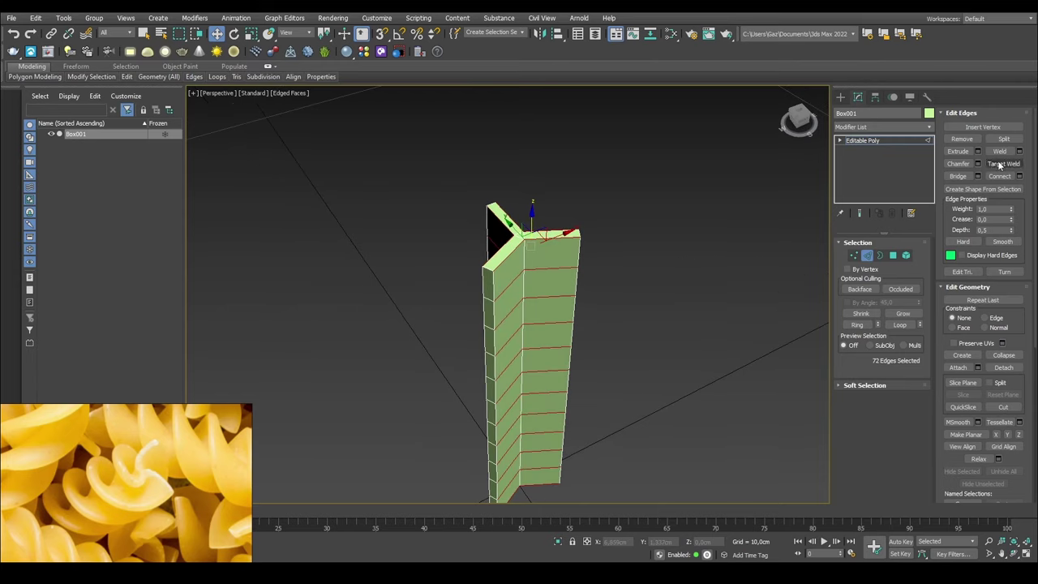
{"action": "left_click", "coordinate": [1019, 176]}
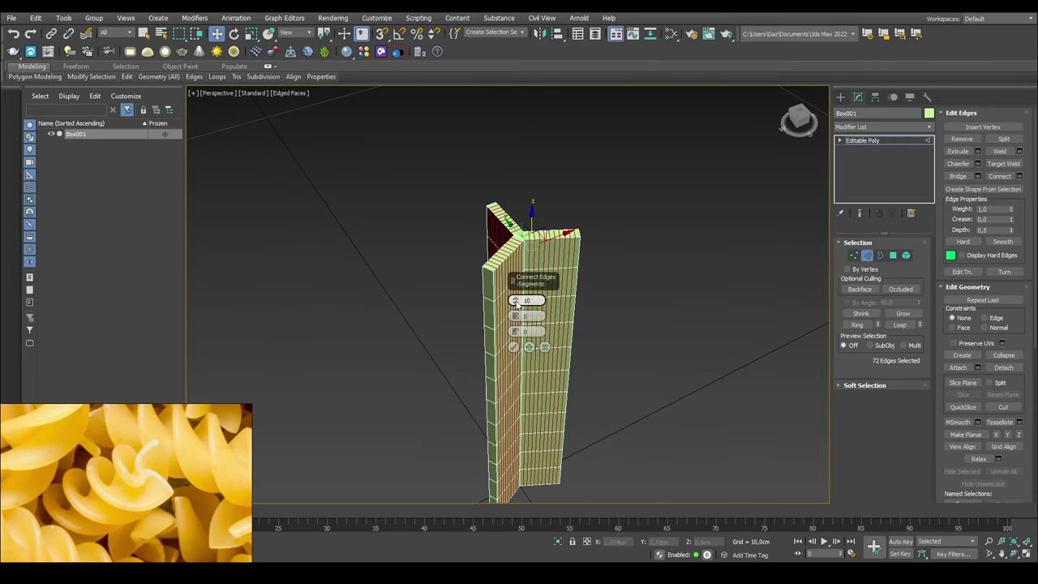
{"action": "right_click", "coordinate": [516, 301]}
{"action": "left_click", "coordinate": [515, 299]}
{"action": "left_click", "coordinate": [515, 347]}
{"action": "left_click", "coordinate": [675, 318]}
- Leave edge editing and rename the object Pasta001
{"action": "middle_click_drag", "start_coordinate": [675, 318], "coordinate": [629, 295], "text": "alt"}
{"action": "scroll", "coordinate": [613, 305], "scroll_direction": "down", "scroll_amount": 5}
{"action": "scroll", "coordinate": [645, 309], "scroll_direction": "up", "scroll_amount": 3}
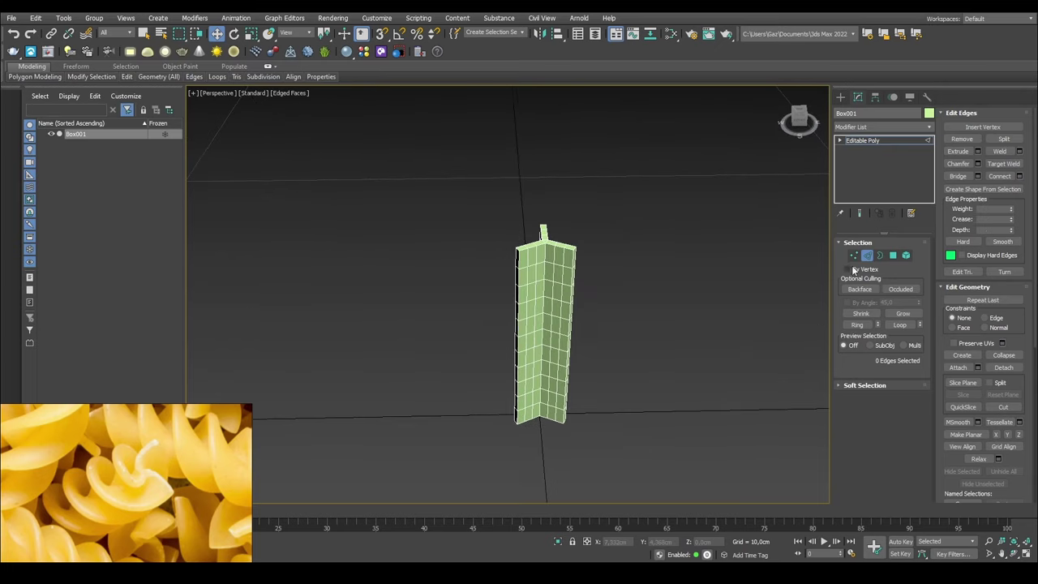
{"action": "left_click", "coordinate": [867, 257]}
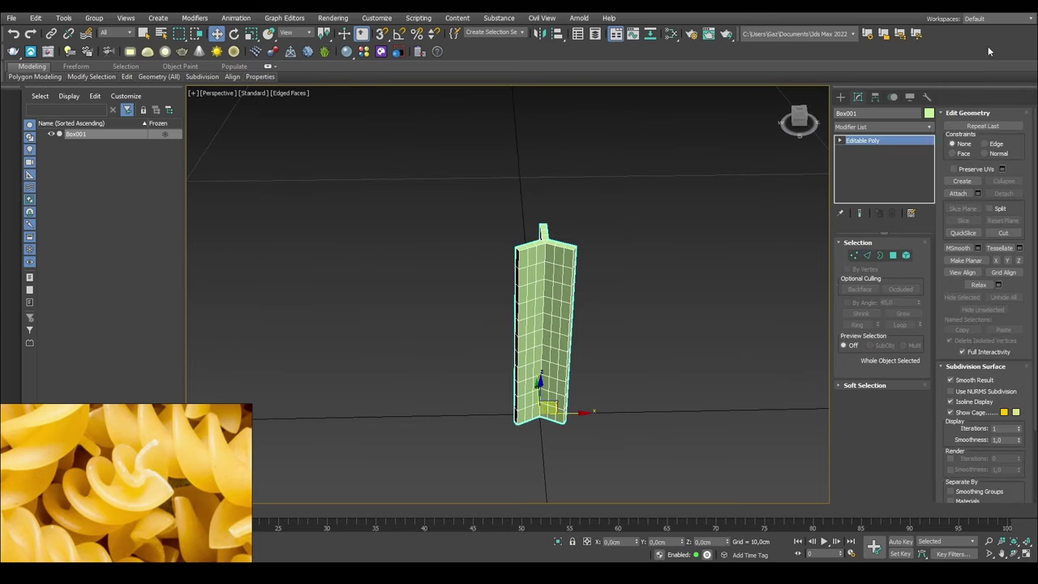
{"action": "left_click", "coordinate": [871, 112]}
{"action": "type", "text": "Pasta001"}
{"action": "key", "text": "Return"}
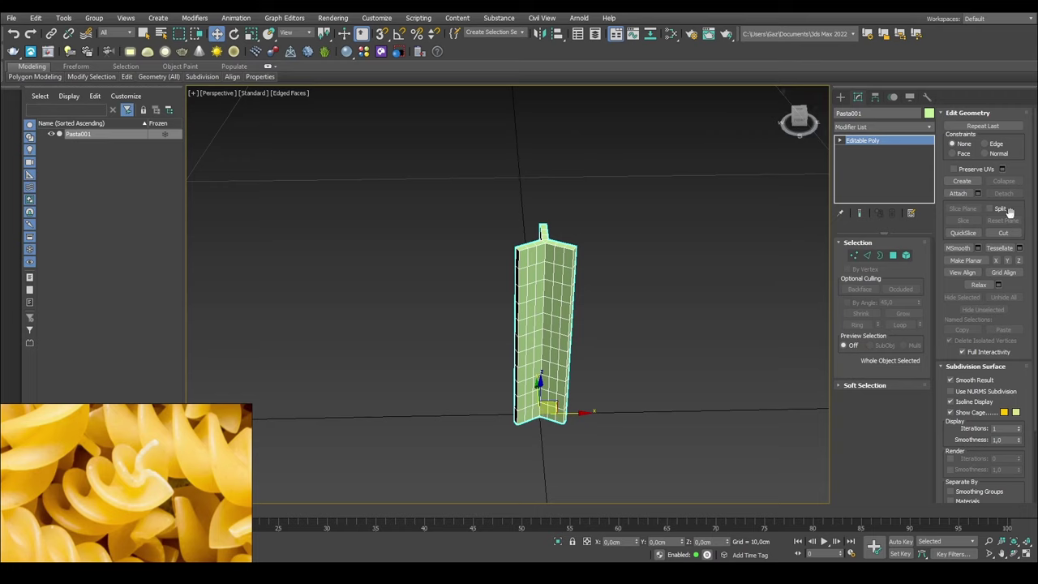
- Add a Twist modifier to Pasta001
{"action": "left_click", "coordinate": [865, 128]}
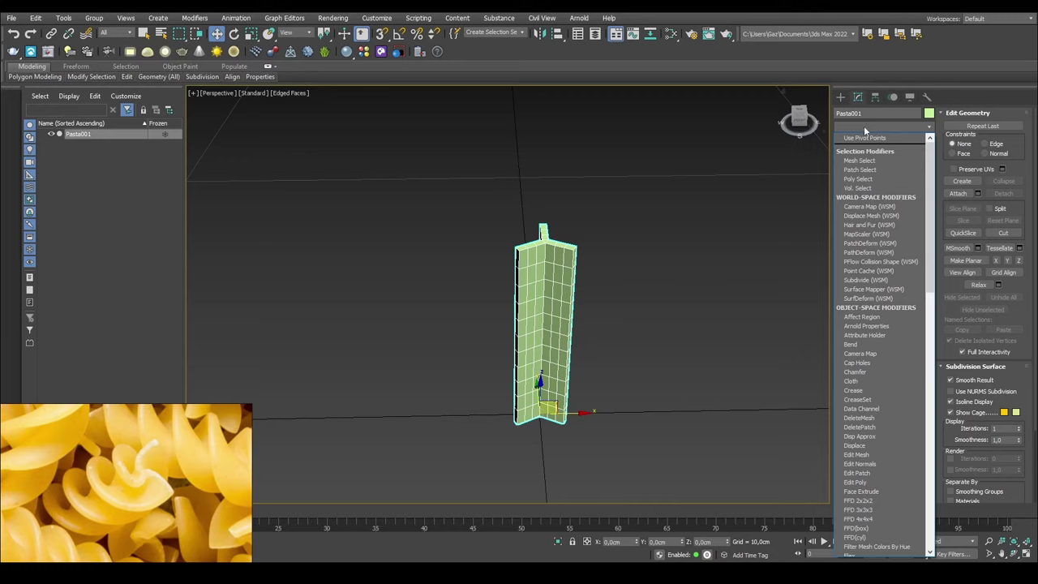
{"action": "left_click", "coordinate": [864, 125]}
{"action": "left_click", "coordinate": [864, 126]}
{"action": "type", "text": "tw"}
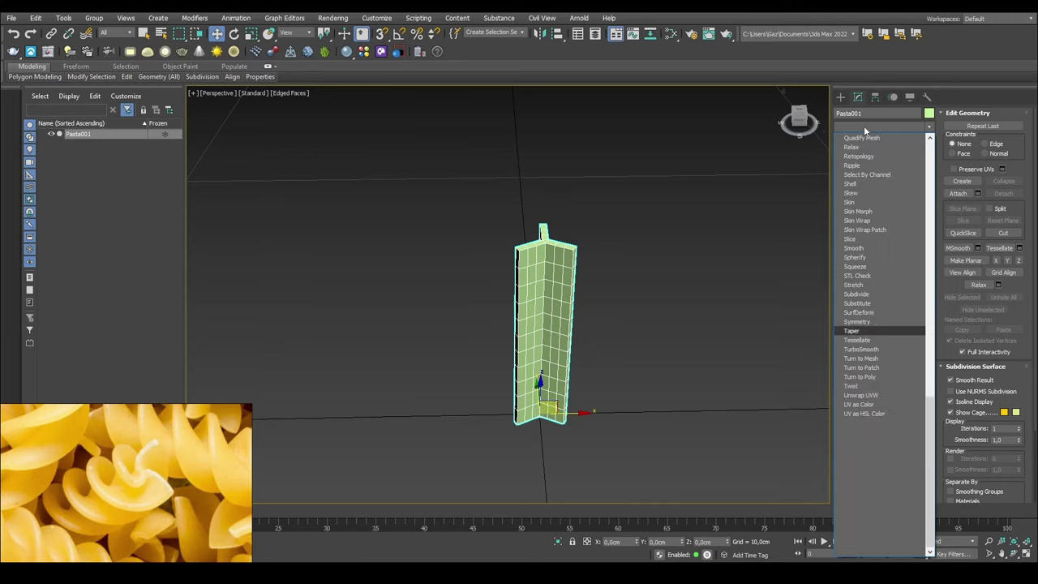
{"action": "key", "text": "Return"}
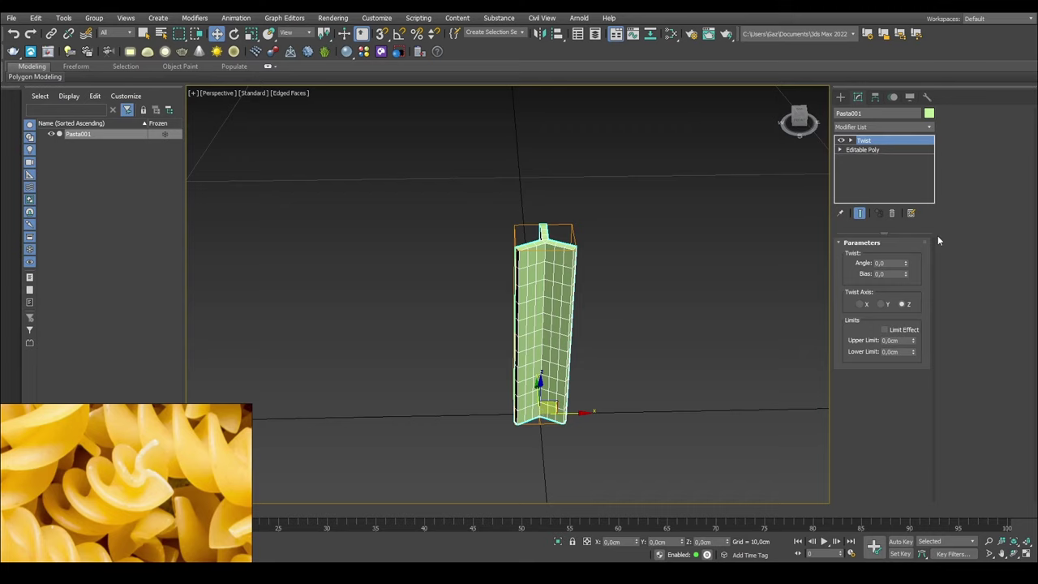
- Twist the column around Z with an angle of 477.5 and a bias of 38.5
{"action": "left_click_drag", "start_coordinate": [907, 263], "coordinate": [803, 257]}
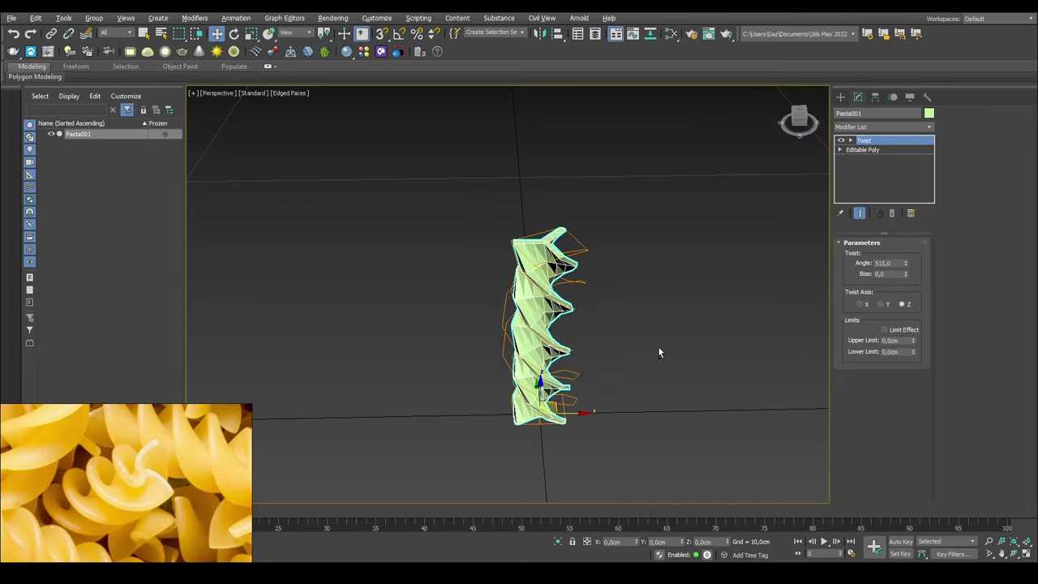
{"action": "middle_click_drag", "start_coordinate": [659, 347], "coordinate": [632, 348], "text": "alt"}
{"action": "scroll", "coordinate": [633, 348], "scroll_direction": "up", "scroll_amount": 4}
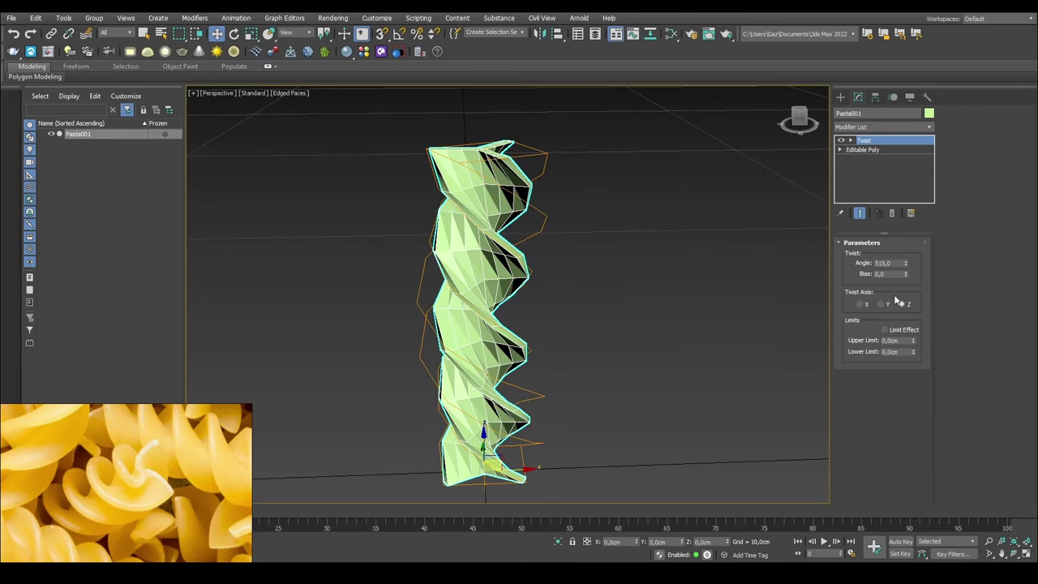
{"action": "mouse_move", "coordinate": [907, 278]}
{"action": "left_mouse_down"}
{"action": "mouse_move", "coordinate": [897, 232]}
{"action": "mouse_move", "coordinate": [905, 277]}
{"action": "left_mouse_up"}
{"action": "middle_click_drag", "start_coordinate": [765, 377], "coordinate": [583, 342], "text": "alt"}
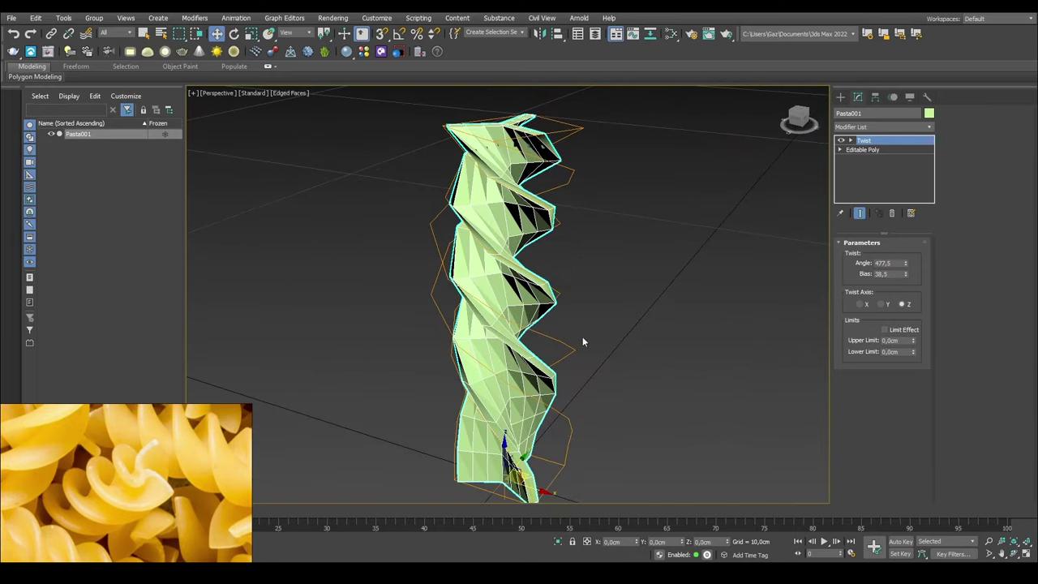
- Add a TurboSmooth modifier above the Twist and adjust its iterations
{"action": "left_click", "coordinate": [882, 127]}
{"action": "type", "text": "tu"}
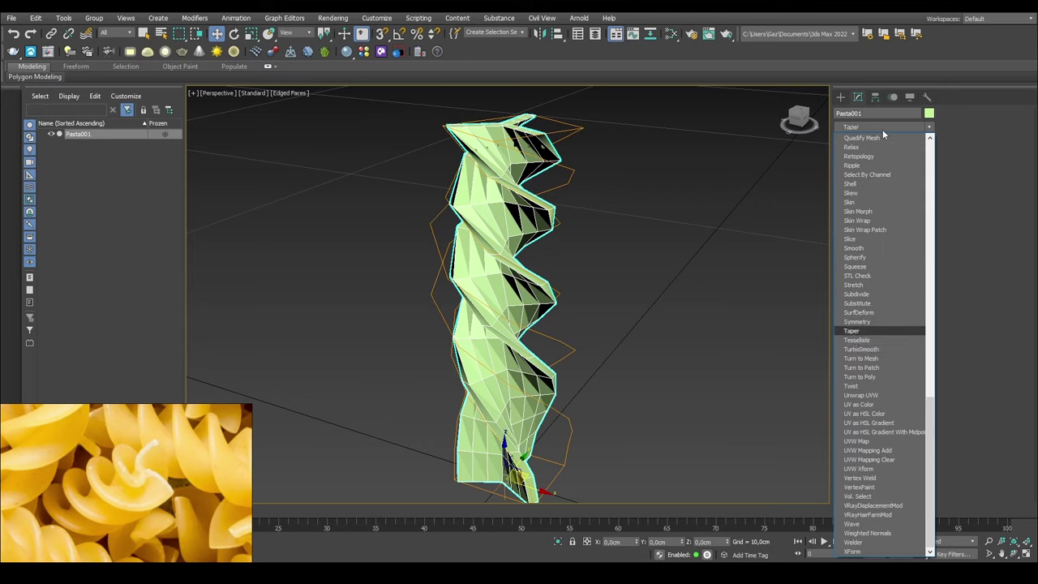
{"action": "key", "text": "Return"}
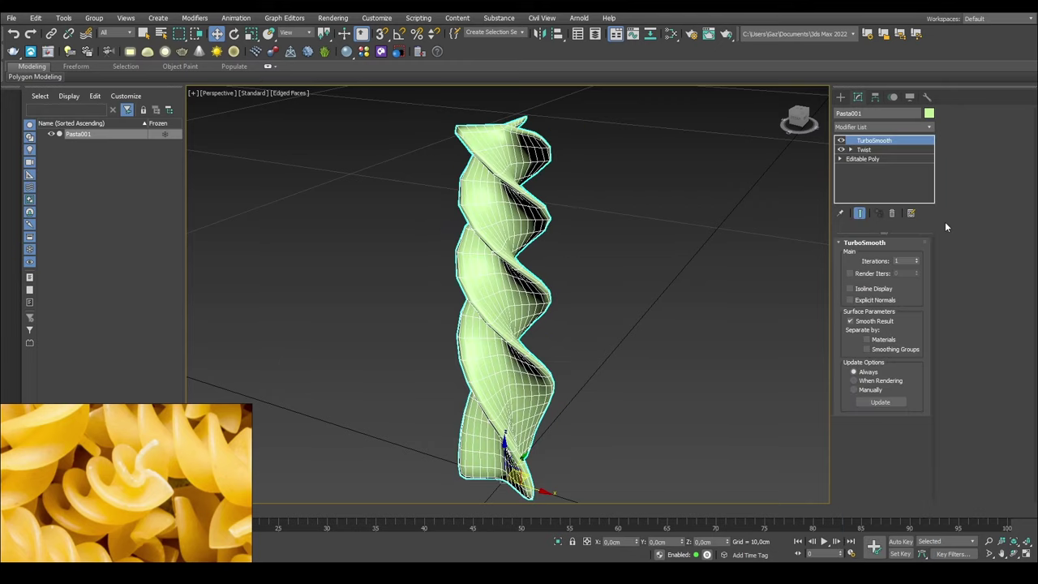
{"action": "left_click", "coordinate": [917, 260]}
{"action": "middle_click_drag", "start_coordinate": [654, 326], "coordinate": [673, 277], "text": "alt"}
{"action": "right_click", "coordinate": [918, 261]}
- Insert an FFD 3x3x3 modifier between the Twist and TurboSmooth modifiers
{"action": "left_click", "coordinate": [882, 151]}
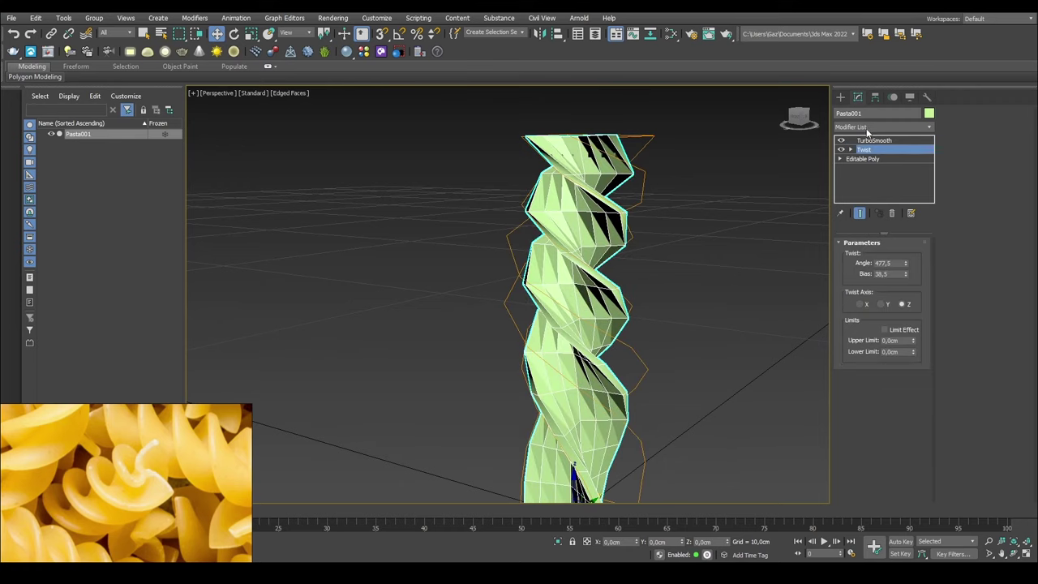
{"action": "left_click", "coordinate": [869, 126]}
{"action": "key", "text": "f"}
{"action": "key", "text": "f"}
{"action": "key", "text": "f"}
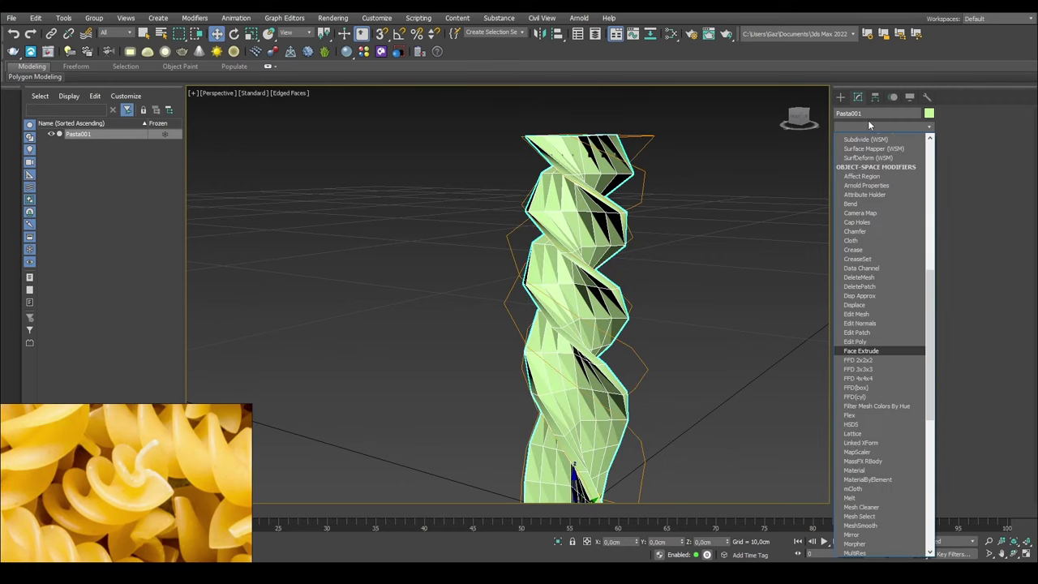
{"action": "key", "text": "Return"}
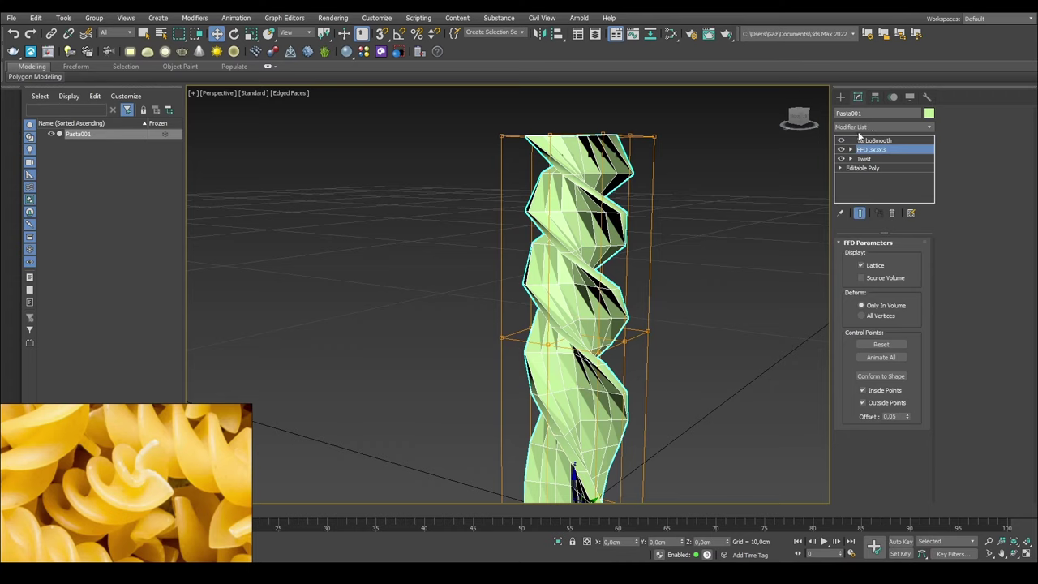
{"action": "middle_click_drag", "start_coordinate": [600, 203], "coordinate": [673, 194], "text": "alt"}
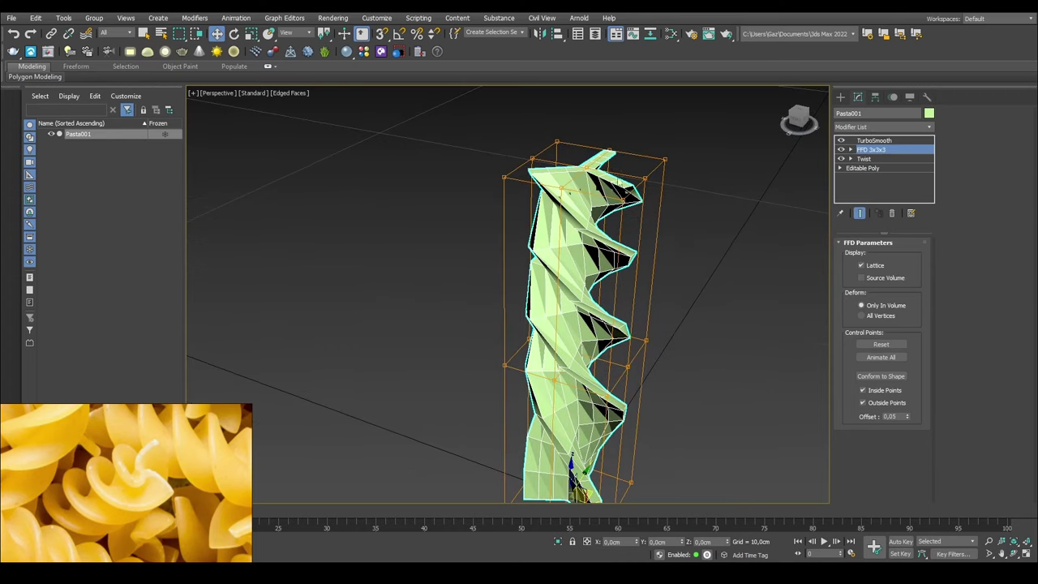
- Edit the FFD control points and raise the top centre point to about Z 4.4 cm
{"action": "left_click", "coordinate": [851, 150]}
{"action": "left_click", "coordinate": [876, 160]}
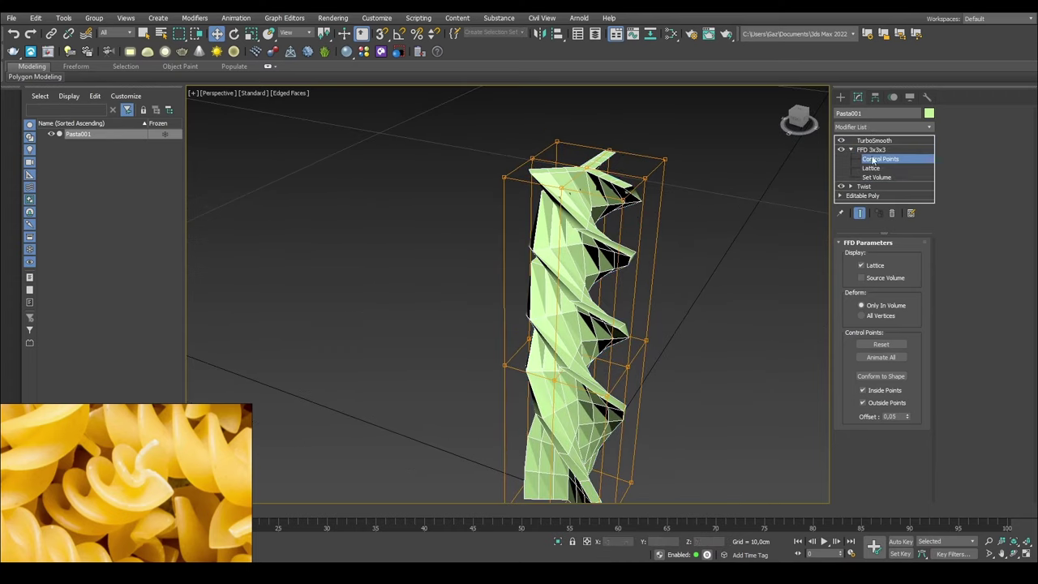
{"action": "left_click", "coordinate": [590, 169]}
{"action": "middle_click_drag", "start_coordinate": [600, 157], "coordinate": [601, 133], "text": "alt"}
{"action": "left_click_drag", "start_coordinate": [601, 133], "coordinate": [571, 82]}
- Raise the bottom centre control point to hollow out the lower end of the pasta, and leave control point editing
{"action": "middle_click_drag", "start_coordinate": [665, 273], "coordinate": [599, 249]}
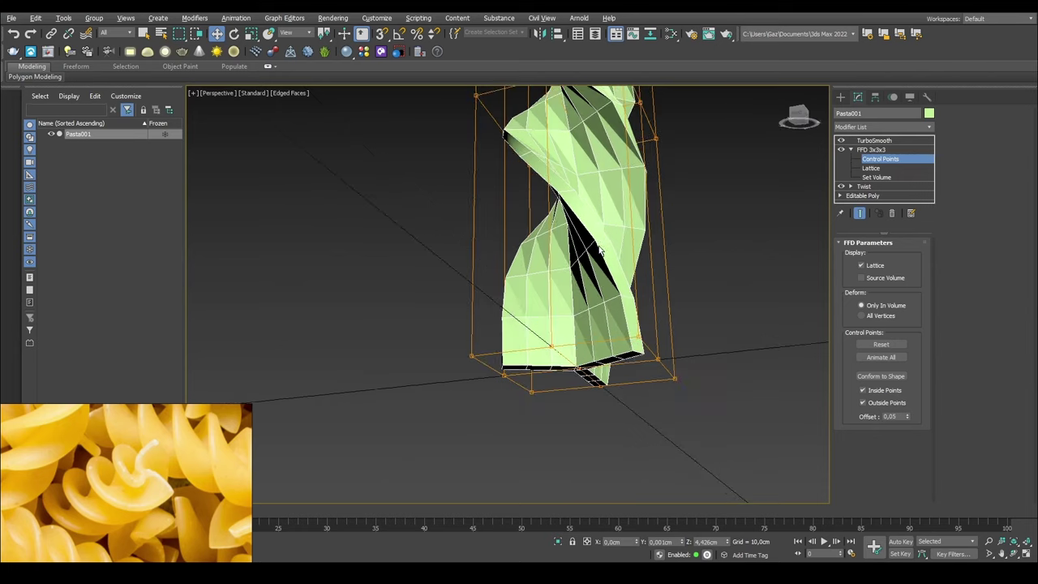
{"action": "left_click", "coordinate": [579, 367]}
{"action": "left_click_drag", "start_coordinate": [578, 330], "coordinate": [579, 176]}
{"action": "left_click", "coordinate": [871, 150]}
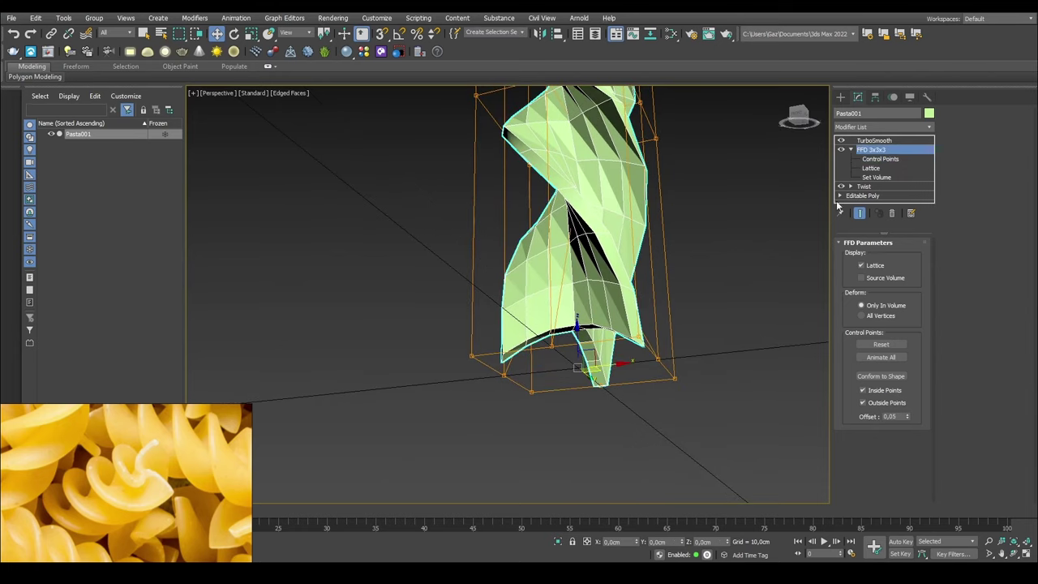
- Set the TurboSmooth iterations to 2 and turn off the edged faces display
{"action": "left_click", "coordinate": [875, 141]}
{"action": "middle_click_drag", "start_coordinate": [737, 271], "coordinate": [731, 310]}
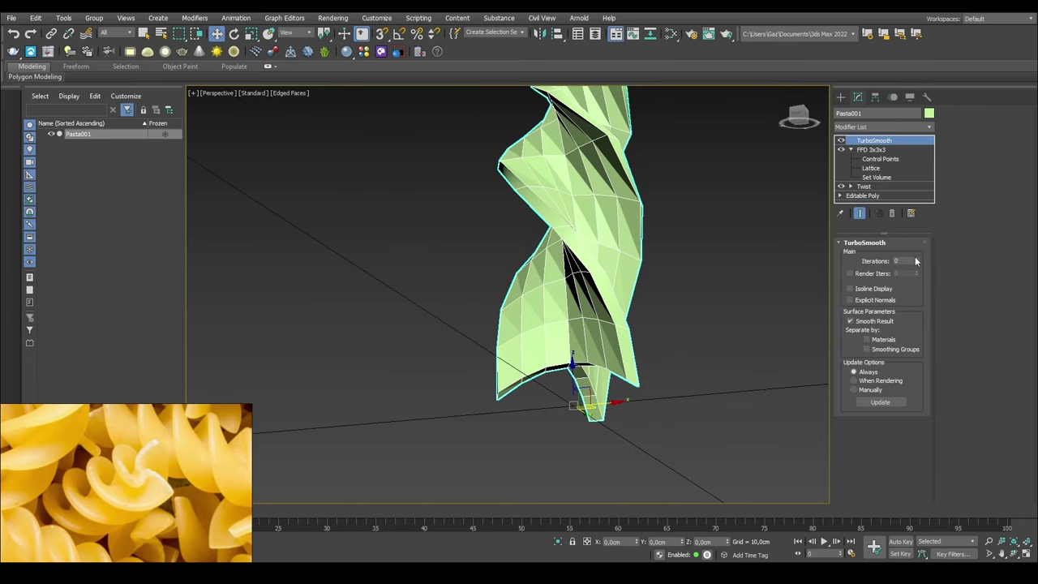
{"action": "left_click", "coordinate": [917, 259]}
{"action": "left_click", "coordinate": [916, 259]}
{"action": "key", "text": "F4"}
{"action": "scroll", "coordinate": [649, 316], "scroll_direction": "down", "scroll_amount": 3}
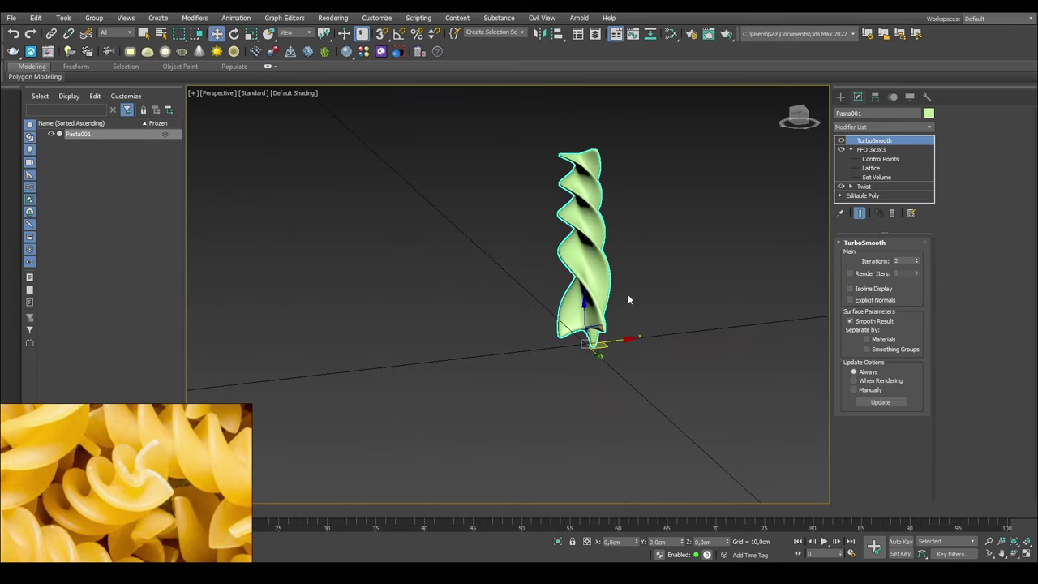
{"action": "middle_click_drag", "start_coordinate": [628, 300], "coordinate": [658, 294], "text": "alt"}
- Set the bias of the Twist modifier to 29.5
{"action": "left_click", "coordinate": [876, 185]}
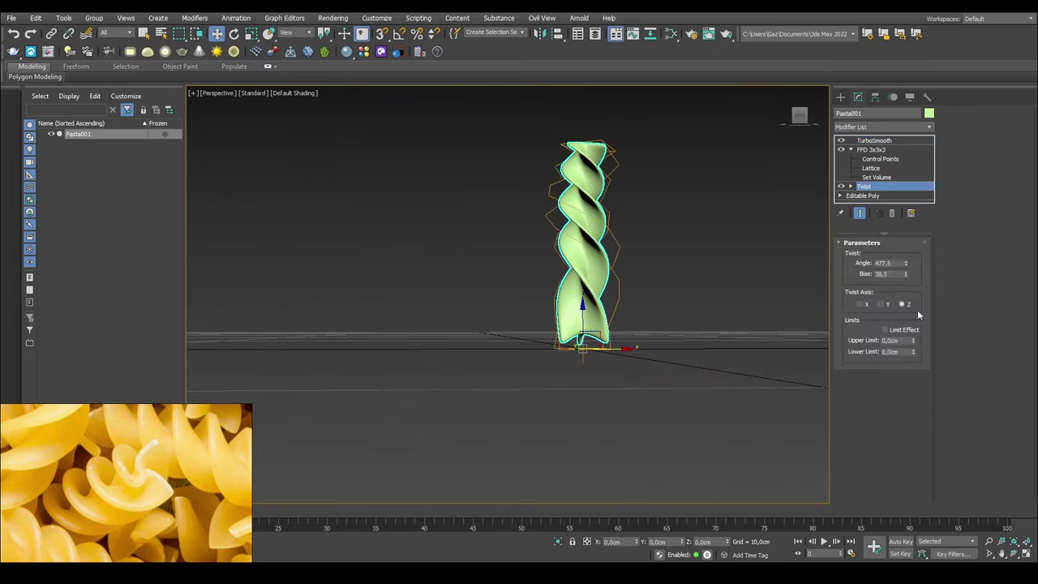
{"action": "left_click_drag", "start_coordinate": [906, 274], "coordinate": [906, 281]}
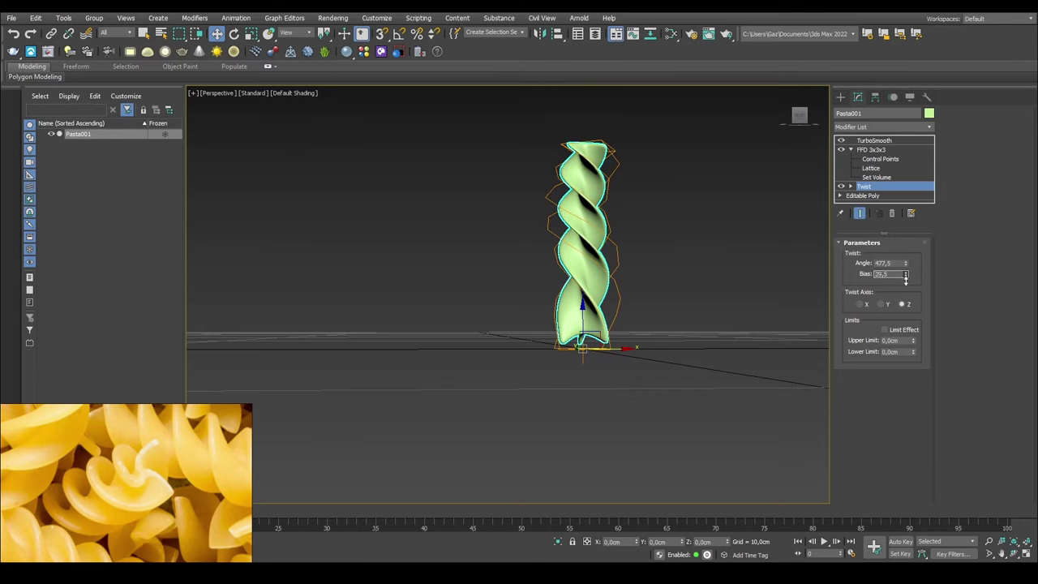
{"action": "middle_click_drag", "start_coordinate": [710, 223], "coordinate": [701, 251]}
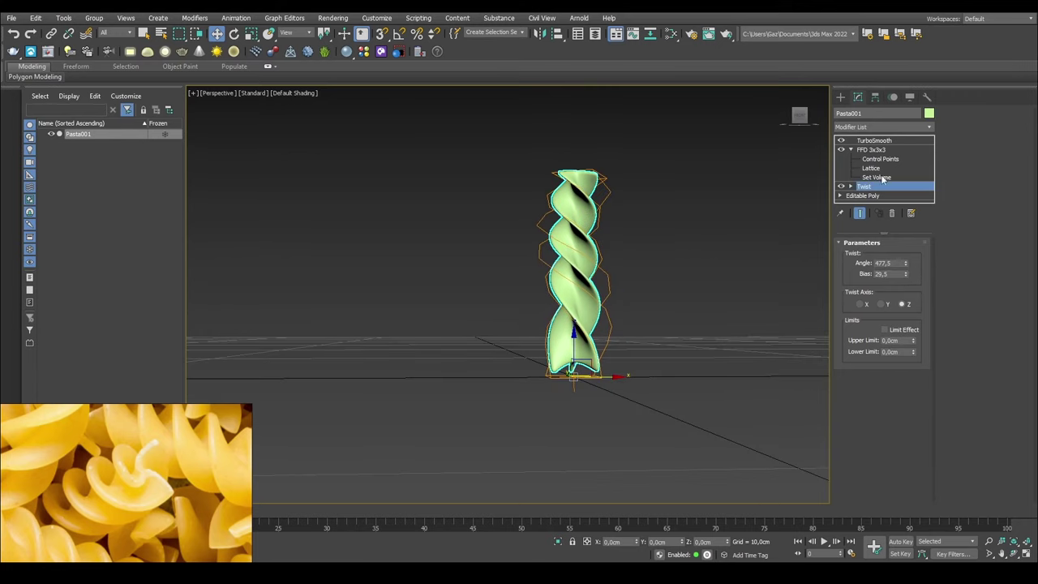
- Return to the FFD control points and lower the middle row along Z
{"action": "left_click", "coordinate": [872, 150]}
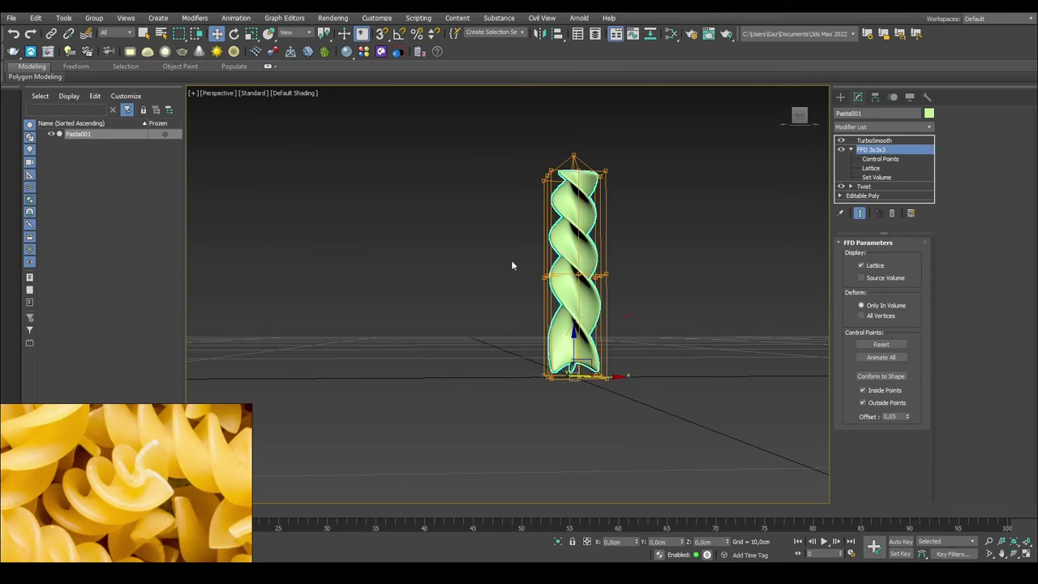
{"action": "key", "text": "1"}
{"action": "key", "text": "1"}
{"action": "key", "text": "1"}
{"action": "key", "text": "1"}
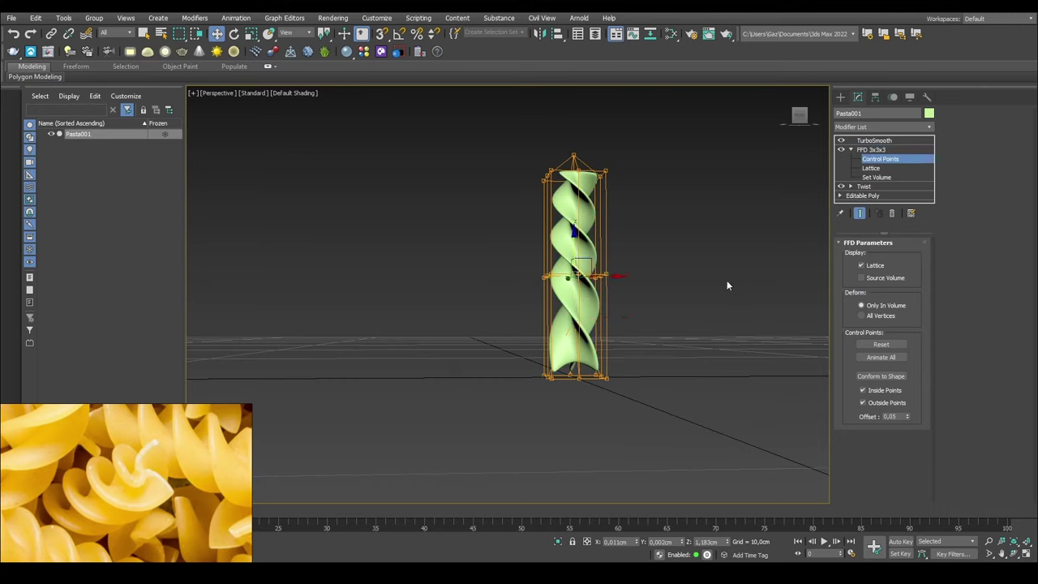
{"action": "left_click_drag", "start_coordinate": [576, 250], "coordinate": [597, 339]}
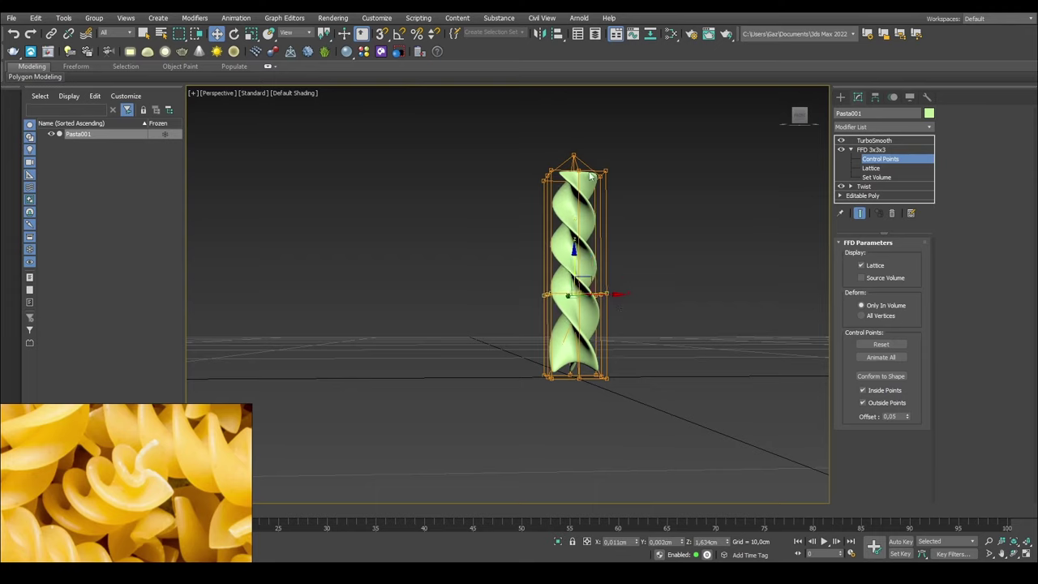
- Adjust the height of the top row of FFD control points along Z, then leave control point editing and deselect the pasta
{"action": "scroll", "coordinate": [510, 206], "scroll_direction": "up", "scroll_amount": 5}
{"action": "left_click_drag", "start_coordinate": [435, 178], "coordinate": [692, 259]}
{"action": "mouse_move", "coordinate": [578, 184]}
{"action": "left_mouse_down"}
{"action": "mouse_move", "coordinate": [579, 168]}
{"action": "mouse_move", "coordinate": [584, 178]}
{"action": "left_mouse_up"}
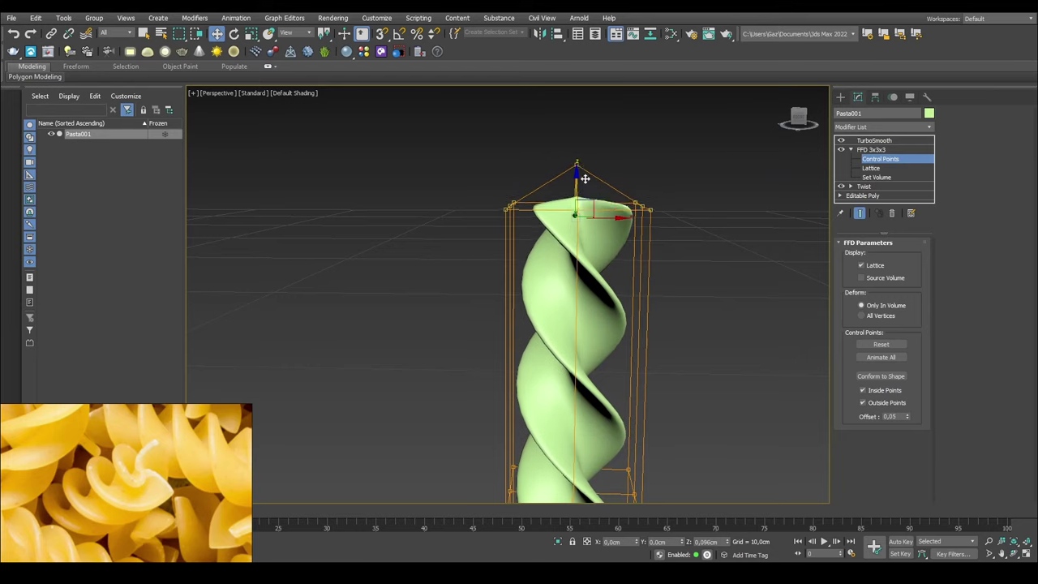
{"action": "left_click_drag", "start_coordinate": [462, 145], "coordinate": [803, 304]}
{"action": "left_click_drag", "start_coordinate": [577, 172], "coordinate": [569, 144]}
{"action": "scroll", "coordinate": [691, 234], "scroll_direction": "down", "scroll_amount": 6}
{"action": "middle_click_drag", "start_coordinate": [691, 235], "coordinate": [664, 264], "text": "alt"}
{"action": "scroll", "coordinate": [692, 253], "scroll_direction": "up", "scroll_amount": 4}
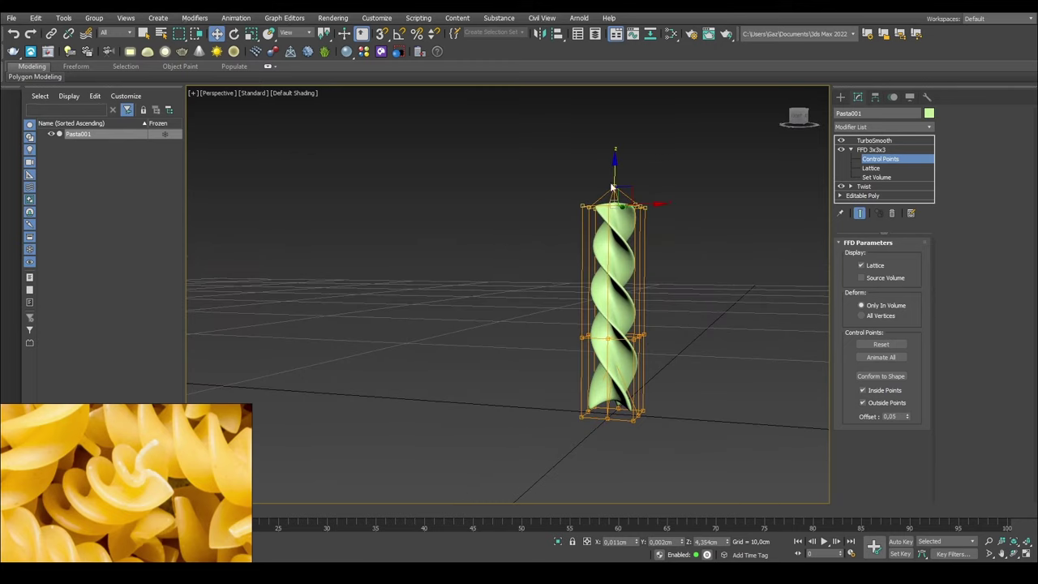
{"action": "left_click", "coordinate": [871, 149]}
{"action": "left_click", "coordinate": [681, 306]}
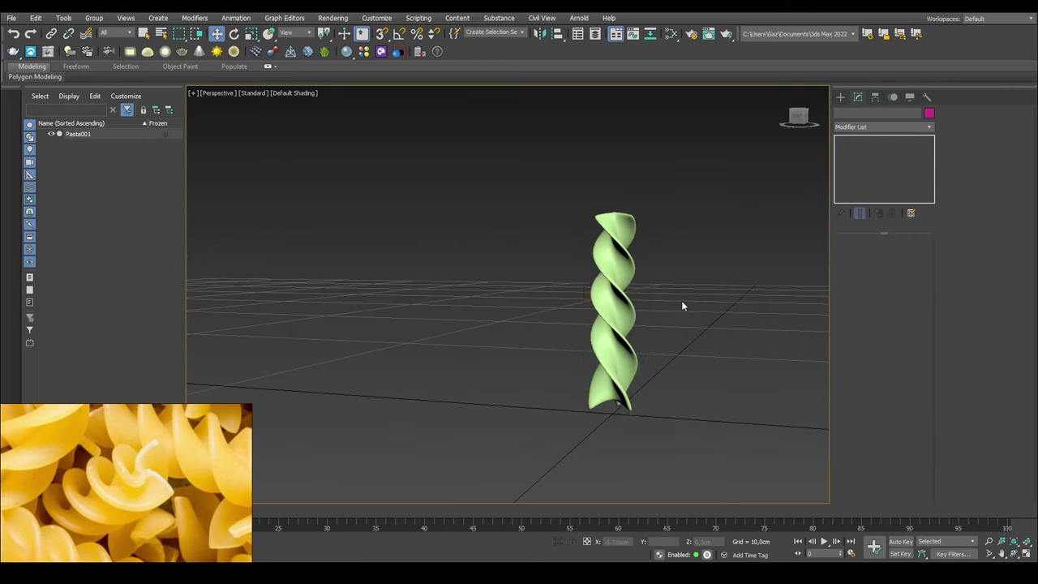
- Reselect the pasta, set its TurboSmooth iterations to 0 and display edged faces
{"action": "middle_click_drag", "start_coordinate": [682, 306], "coordinate": [621, 324], "text": "alt"}
{"action": "left_click", "coordinate": [661, 347]}
{"action": "scroll", "coordinate": [621, 325], "scroll_direction": "up", "scroll_amount": 3}
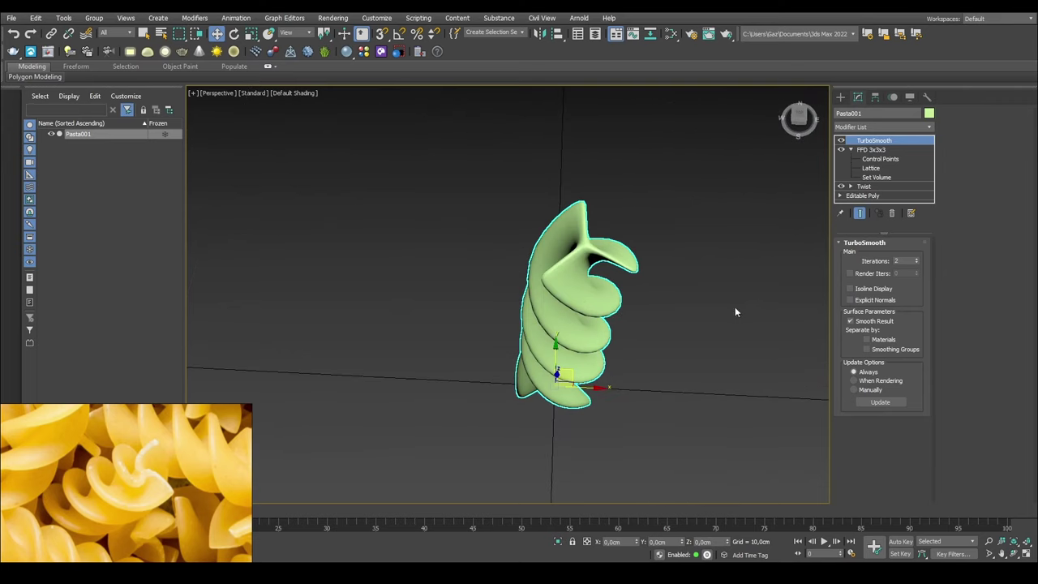
{"action": "scroll", "coordinate": [736, 311], "scroll_direction": "up", "scroll_amount": 2}
{"action": "left_click", "coordinate": [917, 260]}
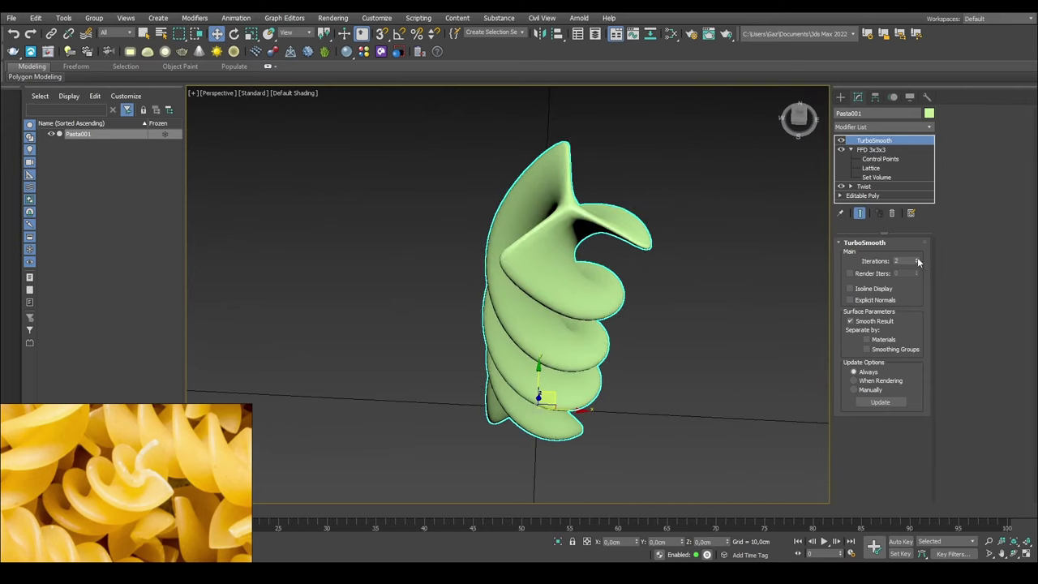
{"action": "right_click", "coordinate": [917, 261]}
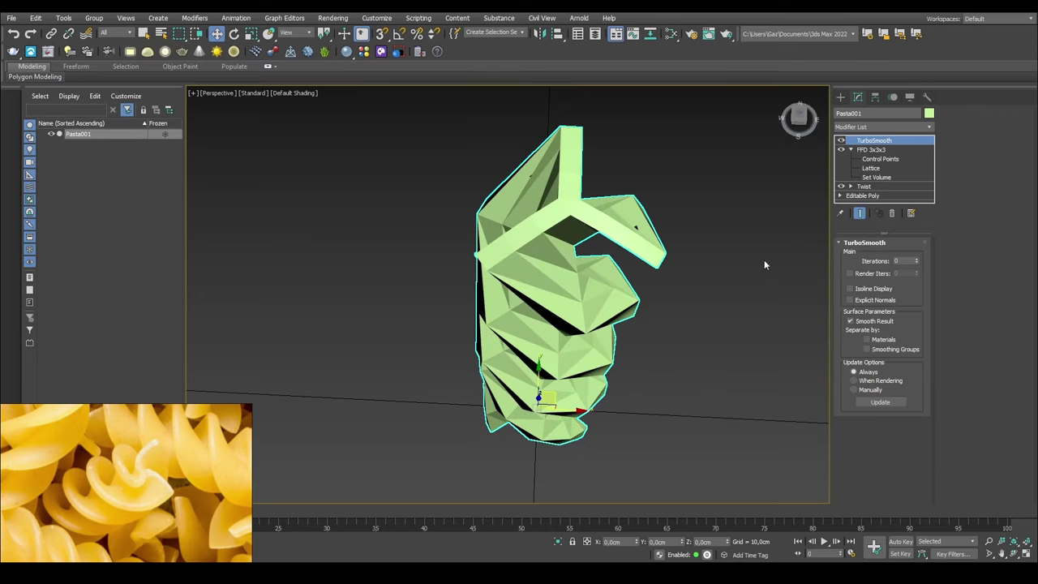
{"action": "key", "text": "F4"}
{"action": "middle_click_drag", "start_coordinate": [746, 260], "coordinate": [758, 264]}
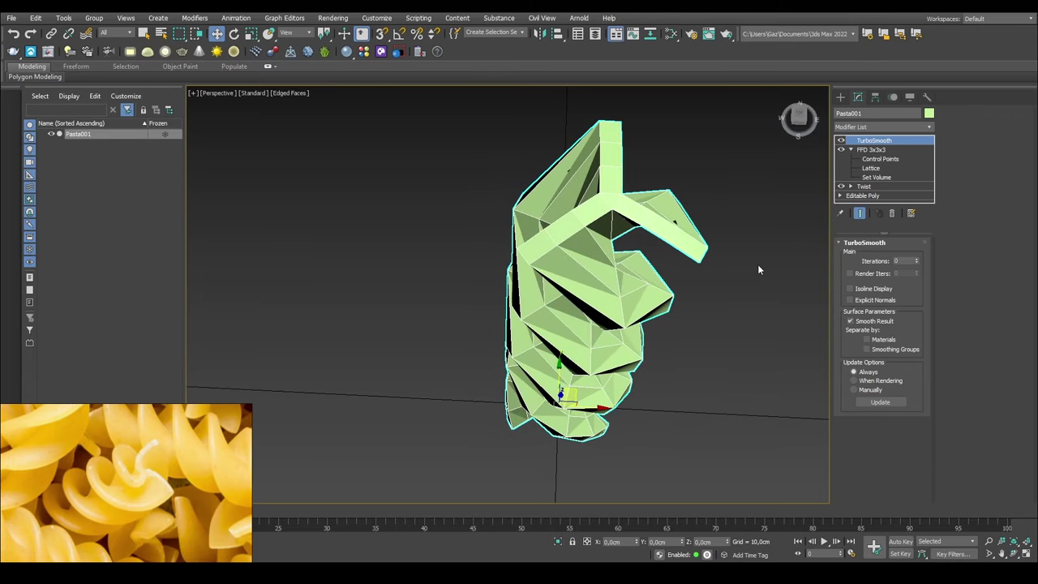
- Show the viewport polygon statistics, set the TurboSmooth iterations to 2 and inspect the mesh density
{"action": "key", "text": "7"}
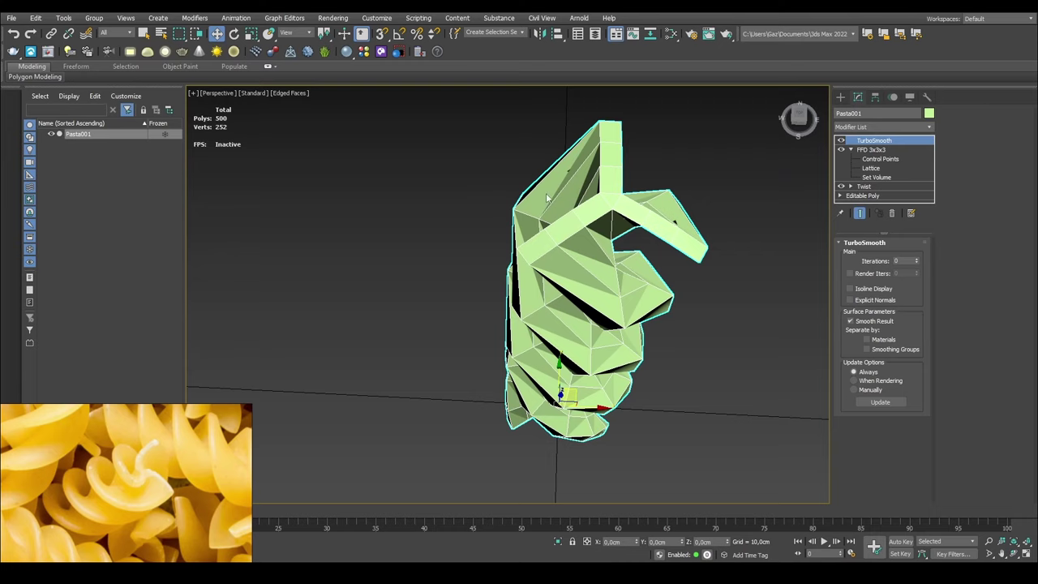
{"action": "left_click", "coordinate": [917, 260]}
{"action": "left_click", "coordinate": [916, 259]}
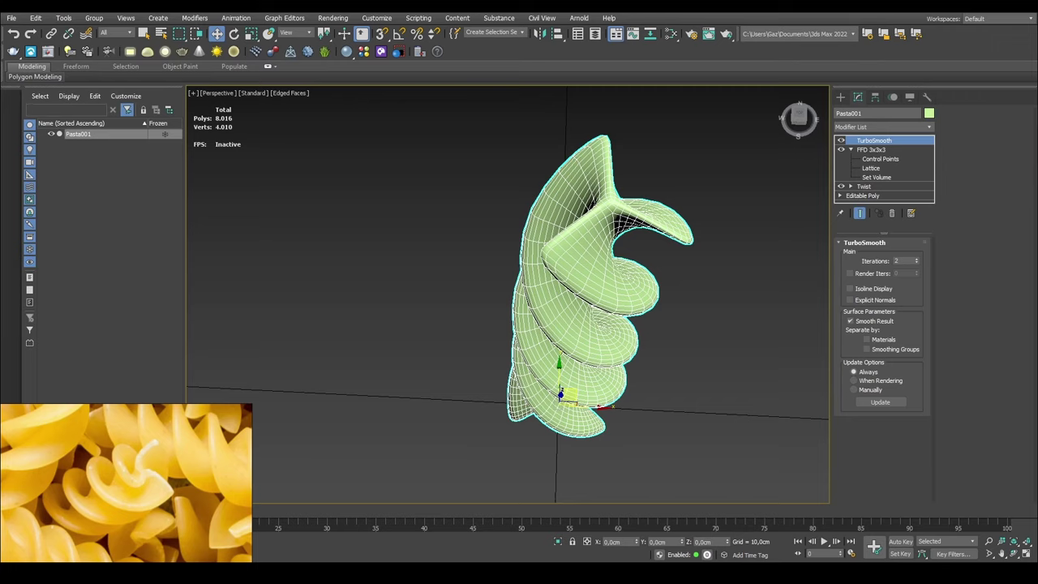
{"action": "middle_click_drag", "start_coordinate": [476, 260], "coordinate": [630, 279], "text": "alt"}
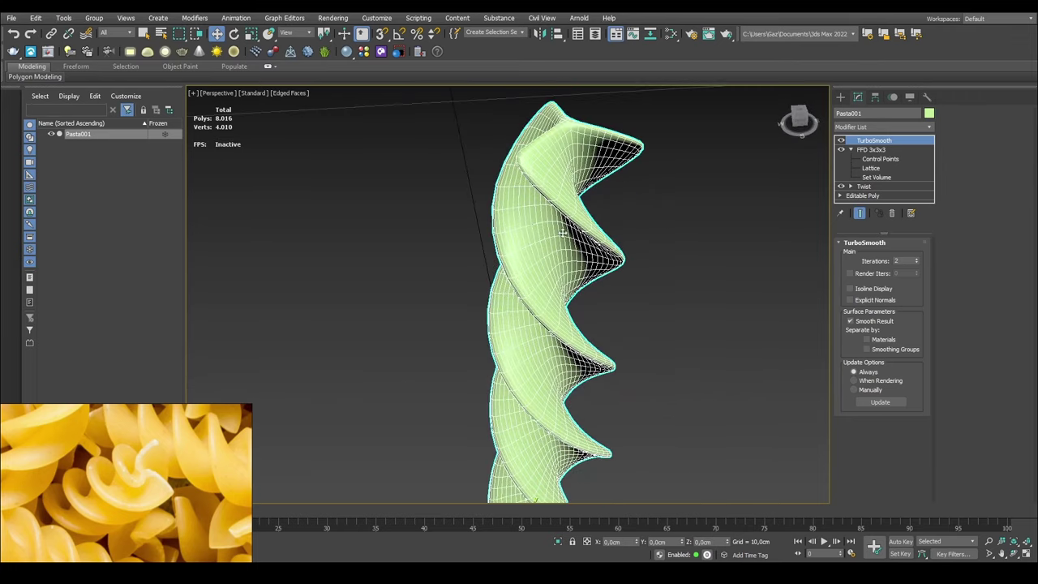
{"action": "middle_click_drag", "start_coordinate": [551, 251], "coordinate": [557, 224], "text": "alt"}
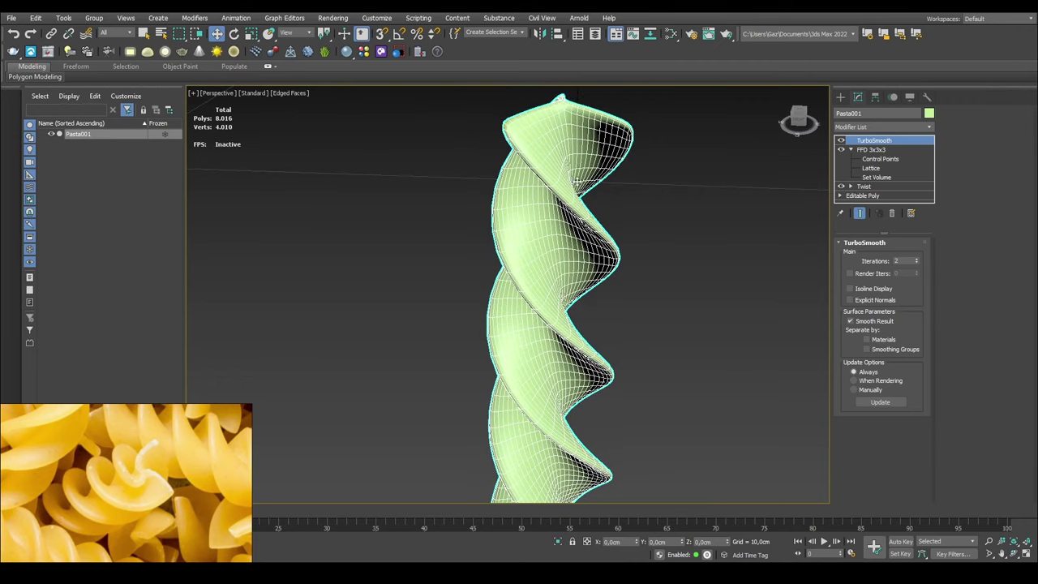
{"action": "middle_click_drag", "start_coordinate": [571, 180], "coordinate": [516, 191], "text": "alt"}
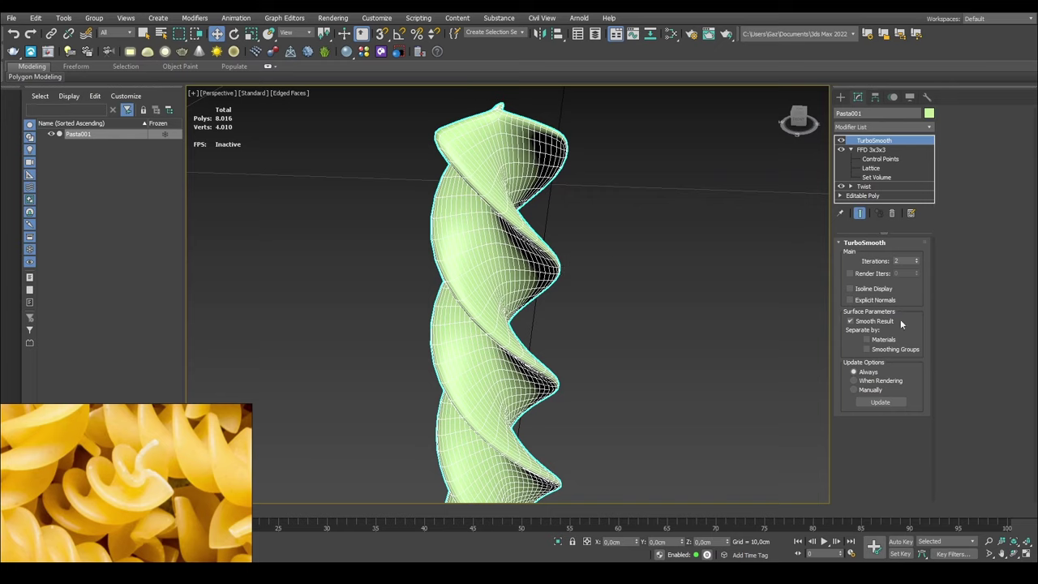
- Enable separate render iterations in TurboSmooth and set the viewport iterations to 1
{"action": "left_click", "coordinate": [865, 273]}
{"action": "middle_click_drag", "start_coordinate": [476, 182], "coordinate": [502, 188], "text": "alt"}
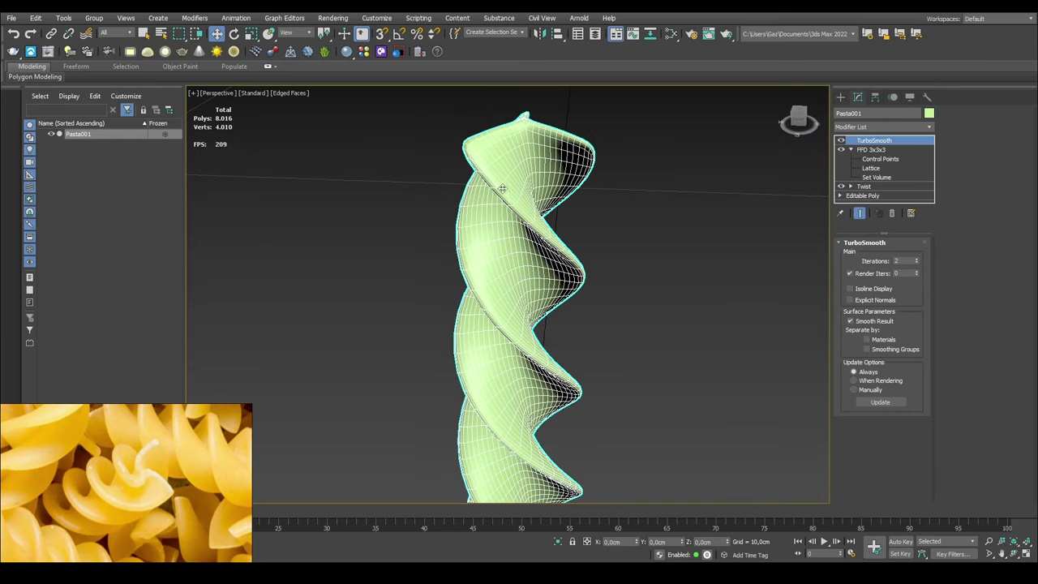
{"action": "double_click", "coordinate": [916, 263]}
{"action": "double_click", "coordinate": [917, 259]}
{"action": "left_click", "coordinate": [917, 265]}
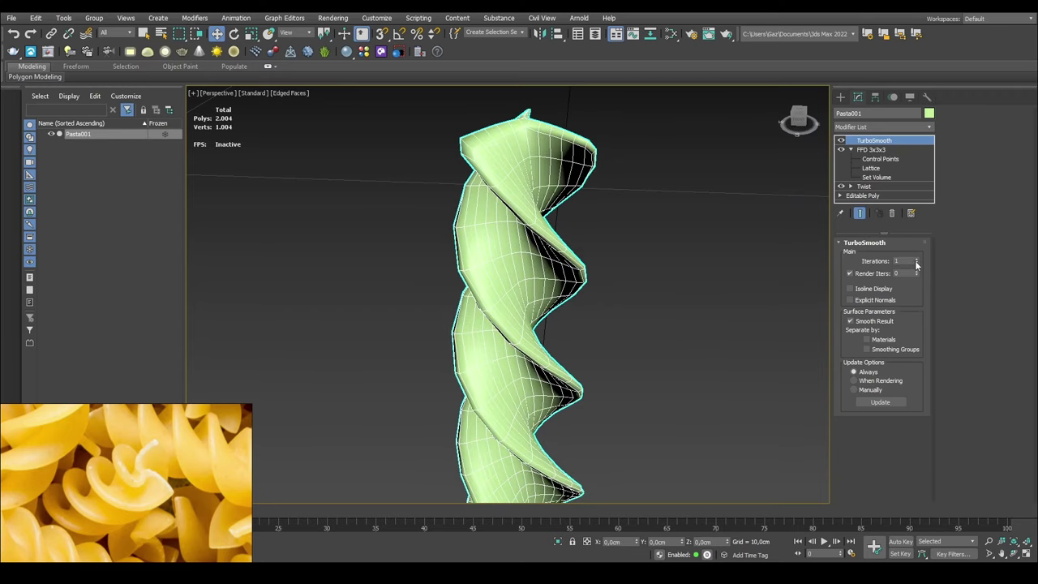
- Hide the edged faces and set the TurboSmooth viewport iterations to 0
{"action": "scroll", "coordinate": [721, 257], "scroll_direction": "down", "scroll_amount": 10}
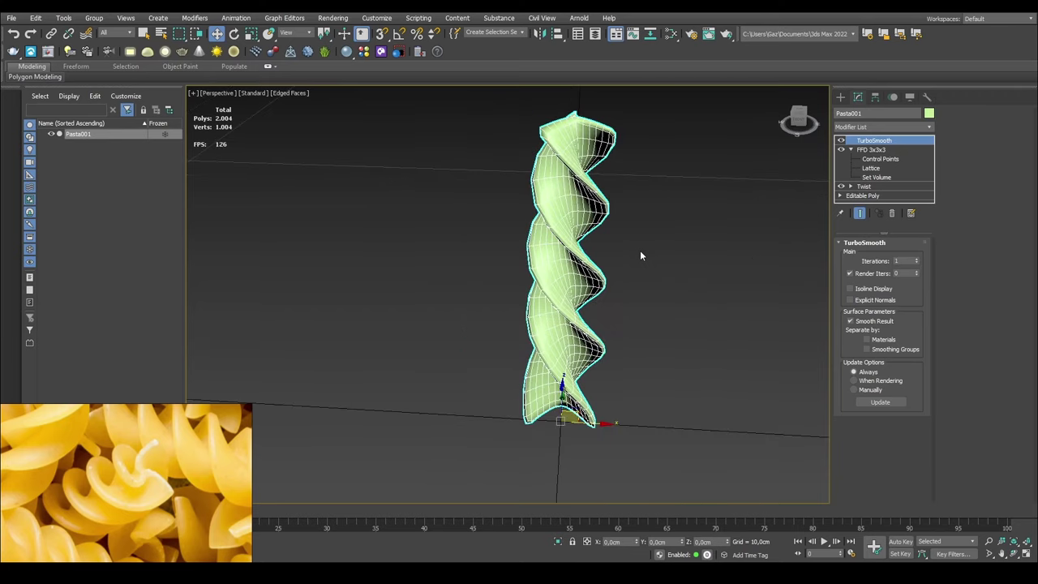
{"action": "mouse_move", "coordinate": [600, 253]}
{"action": "middle_mouse_down"}
{"action": "mouse_move", "coordinate": [536, 250]}
{"action": "mouse_move", "coordinate": [547, 268]}
{"action": "middle_mouse_up"}
{"action": "key", "text": "F4"}
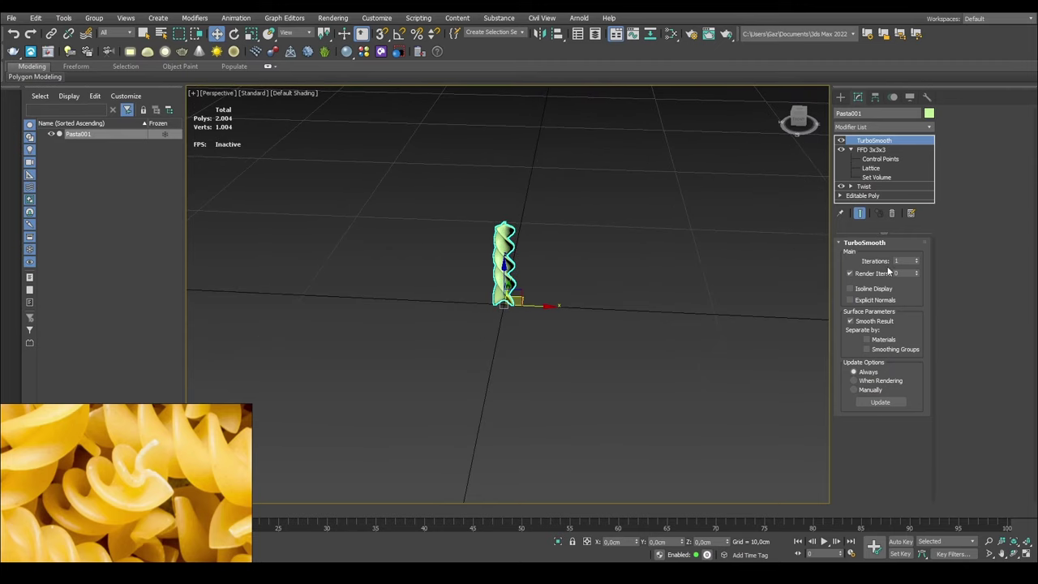
{"action": "left_click", "coordinate": [916, 265]}
{"action": "scroll", "coordinate": [574, 290], "scroll_direction": "down", "scroll_amount": 4}
{"action": "scroll", "coordinate": [610, 281], "scroll_direction": "up", "scroll_amount": 8}
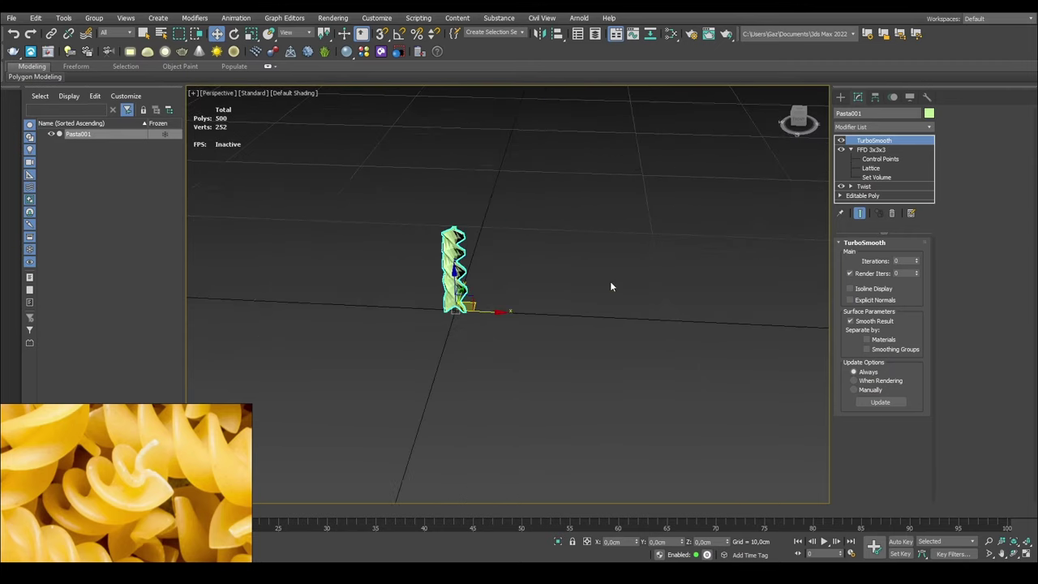
- Add a Smooth modifier on top of the stack and enable Auto Smooth
{"action": "middle_click_drag", "start_coordinate": [475, 276], "coordinate": [572, 271]}
{"action": "left_click", "coordinate": [867, 128]}
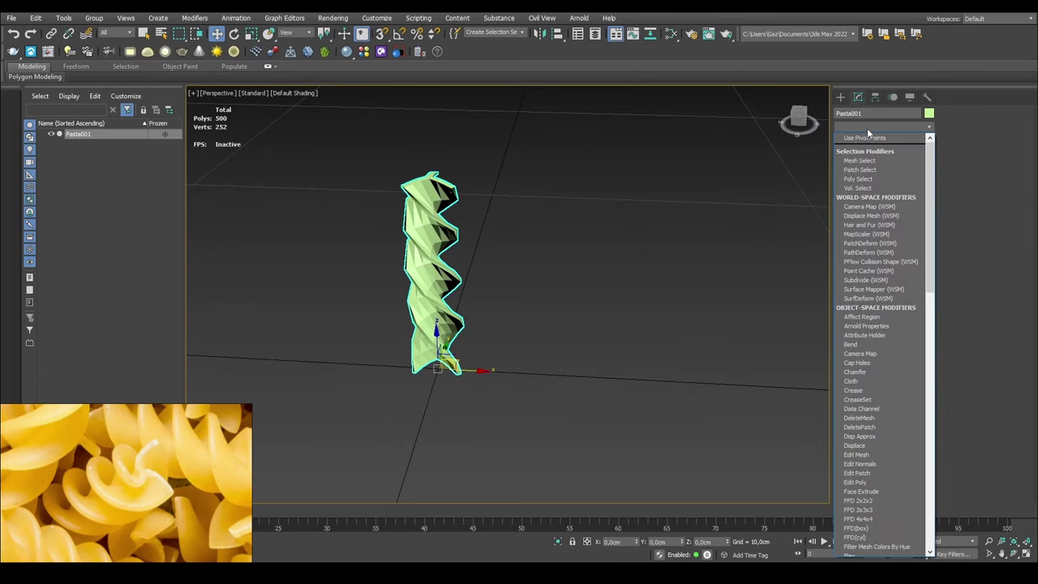
{"action": "type", "text": "mooth"}
{"action": "key", "text": "Return"}
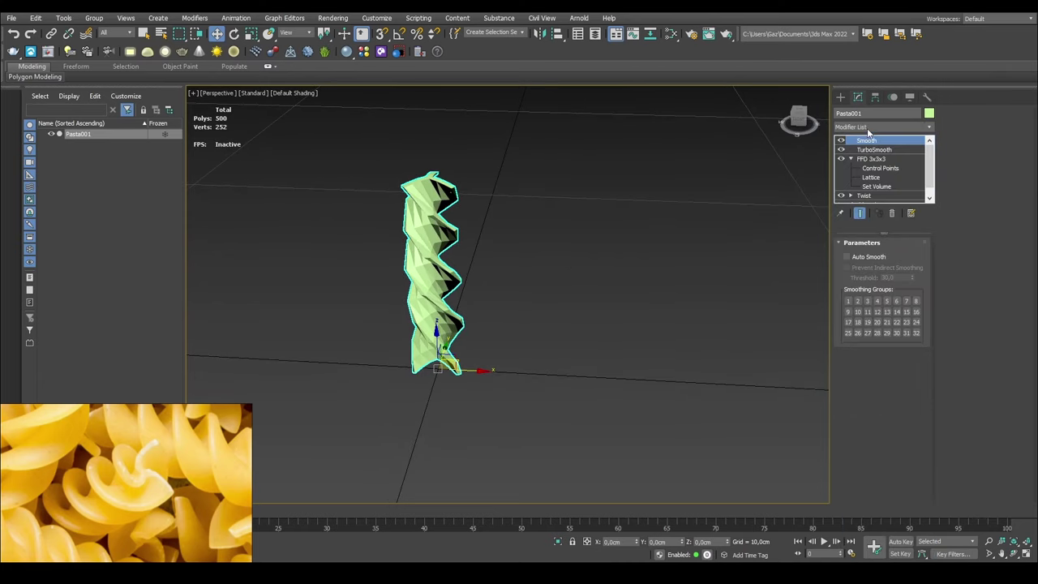
{"action": "left_click", "coordinate": [847, 256]}
{"action": "middle_click_drag", "start_coordinate": [681, 324], "coordinate": [757, 332]}
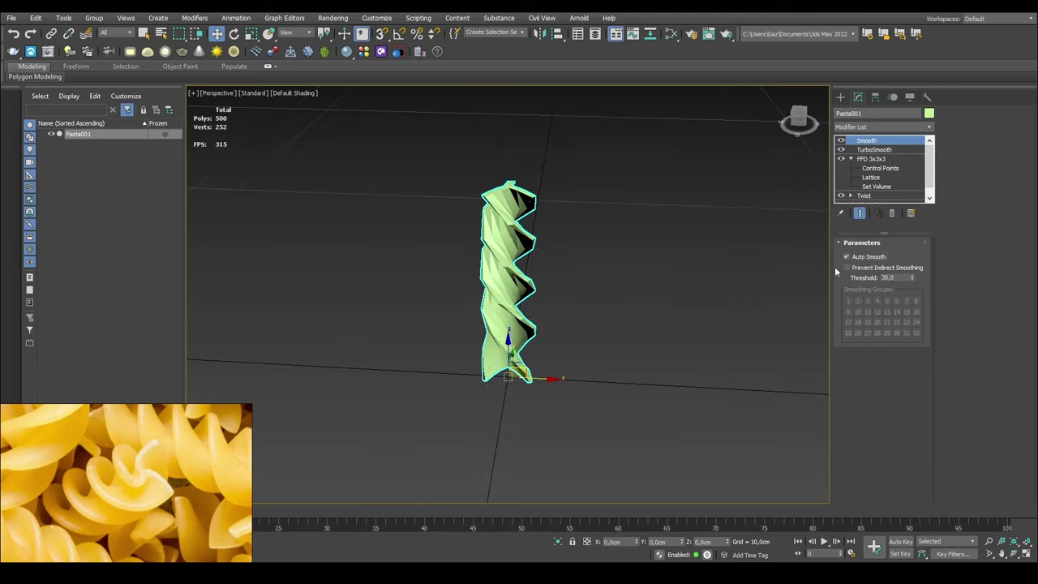
- Set the Smooth modifier's Auto Smooth threshold to 60 and check the pasta's shading from a distance
{"action": "left_click_drag", "start_coordinate": [912, 277], "coordinate": [909, 146]}
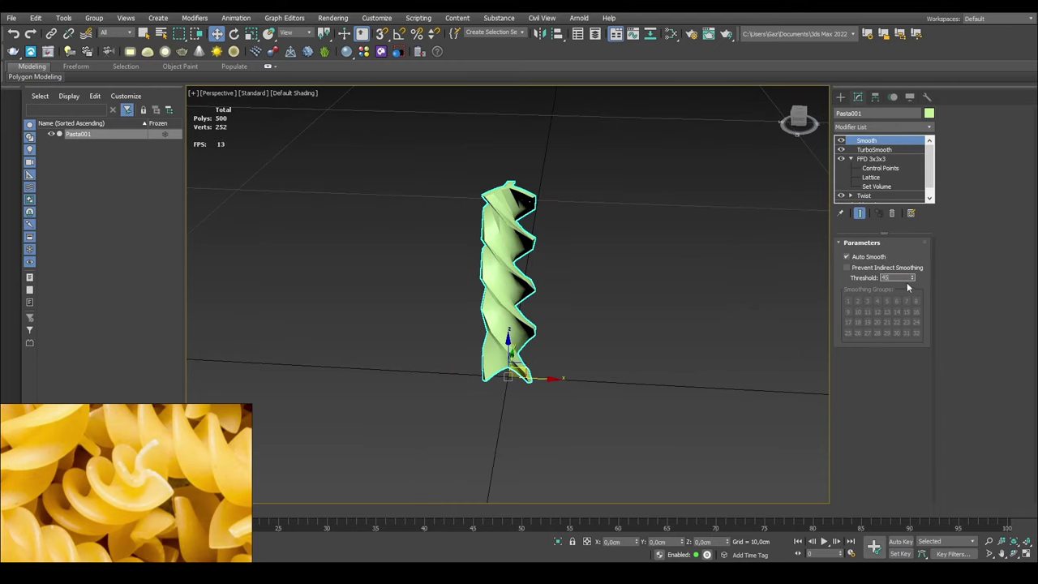
{"action": "key", "text": "Return"}
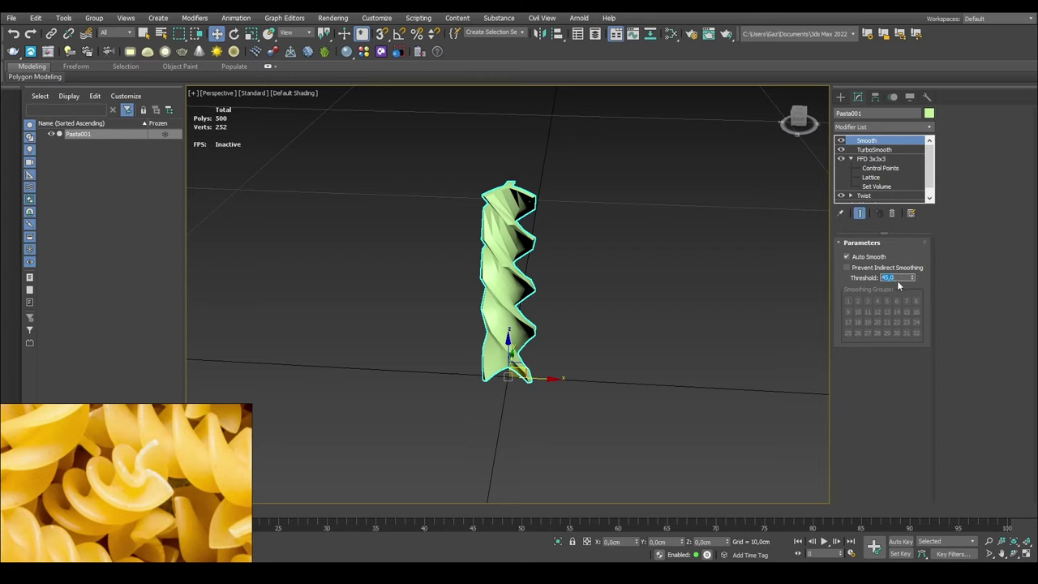
{"action": "type", "text": "60"}
{"action": "key", "text": "Return"}
{"action": "middle_click_drag", "start_coordinate": [598, 291], "coordinate": [633, 307]}
{"action": "scroll", "coordinate": [604, 274], "scroll_direction": "down", "scroll_amount": 5}
{"action": "scroll", "coordinate": [622, 280], "scroll_direction": "down", "scroll_amount": 4}
{"action": "left_click", "coordinate": [719, 330]}
{"action": "scroll", "coordinate": [649, 316], "scroll_direction": "down", "scroll_amount": 3}
{"action": "left_click", "coordinate": [555, 285]}
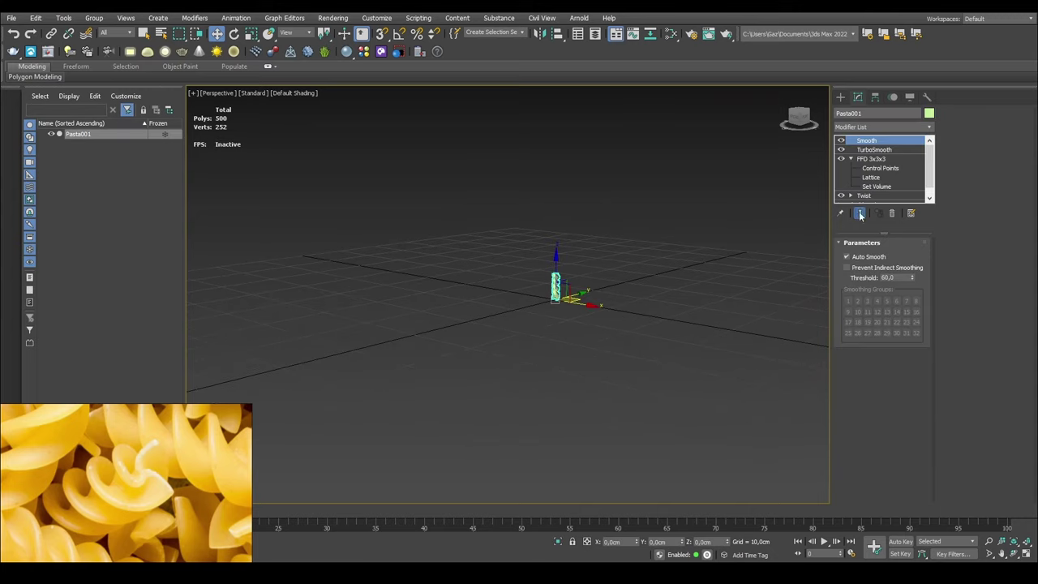
- Reorder the pasta's modifier stack so that Smooth sits below TurboSmooth, and select TurboSmooth
{"action": "right_click", "coordinate": [865, 141]}
{"action": "left_click", "coordinate": [850, 151]}
{"action": "left_click_drag", "start_coordinate": [864, 142], "coordinate": [881, 157]}
{"action": "left_click", "coordinate": [875, 141]}
{"action": "middle_click_drag", "start_coordinate": [600, 259], "coordinate": [619, 308], "text": "alt"}
{"action": "scroll", "coordinate": [620, 308], "scroll_direction": "up", "scroll_amount": 5}
{"action": "middle_click_drag", "start_coordinate": [657, 253], "coordinate": [880, 215]}
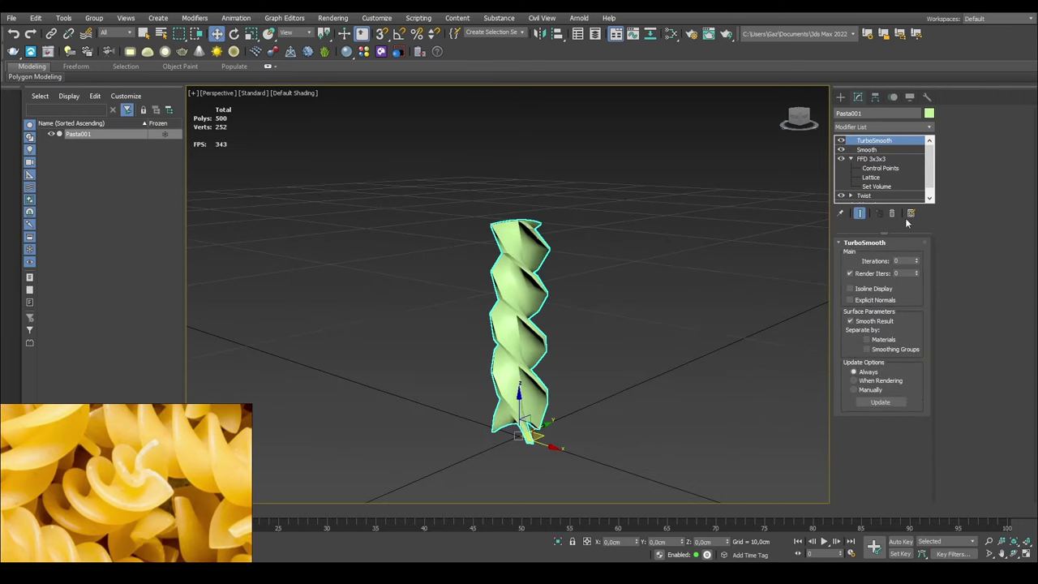
- Set TurboSmooth to 0 viewport iterations and 2 render iterations
{"action": "left_click", "coordinate": [918, 259]}
{"action": "left_click", "coordinate": [917, 262]}
{"action": "middle_click_drag", "start_coordinate": [595, 281], "coordinate": [625, 307], "text": "alt"}
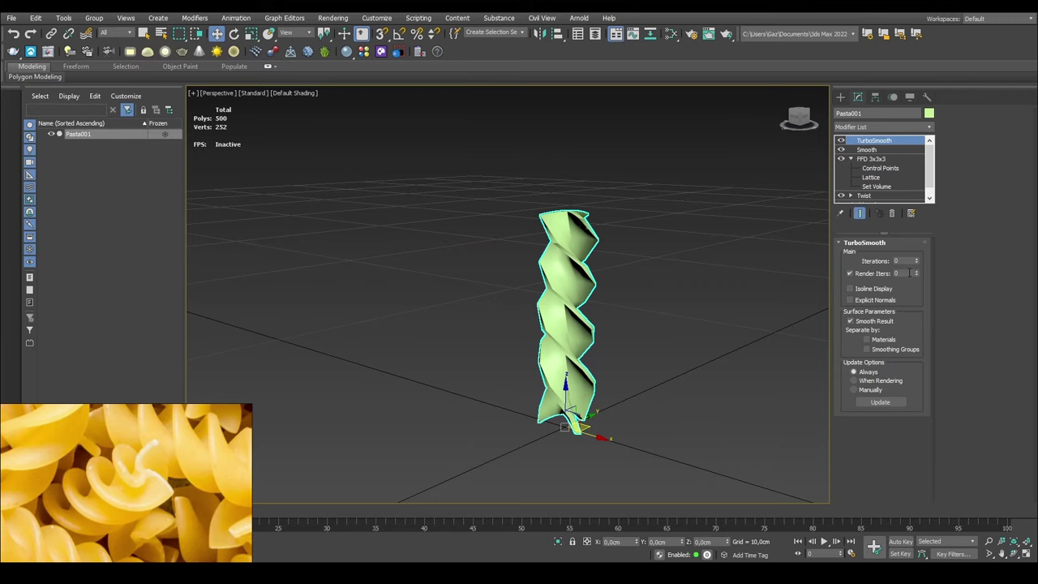
{"action": "scroll", "coordinate": [586, 320], "scroll_direction": "up", "scroll_amount": 5}
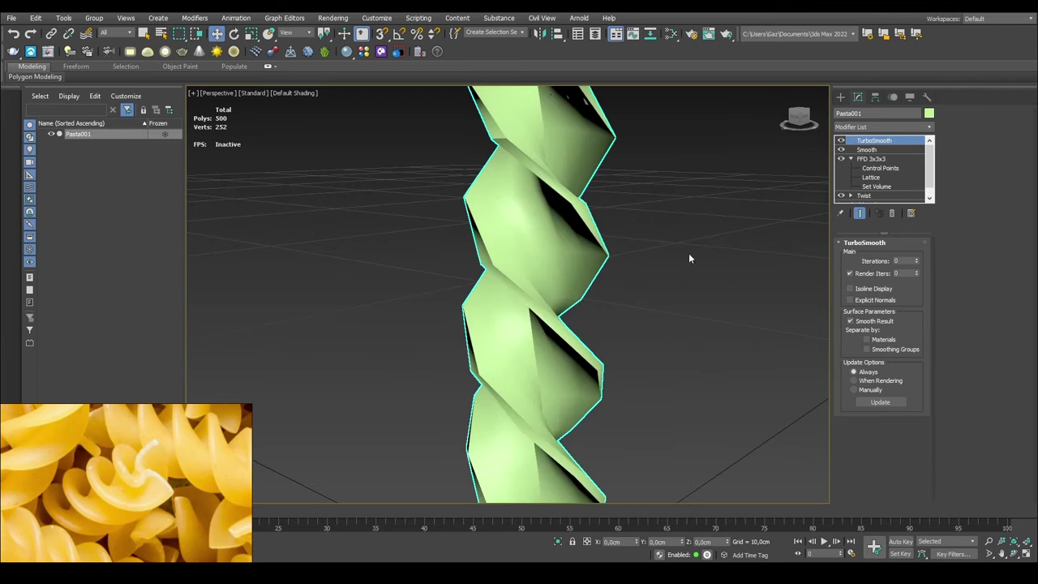
{"action": "scroll", "coordinate": [799, 252], "scroll_direction": "down", "scroll_amount": 5}
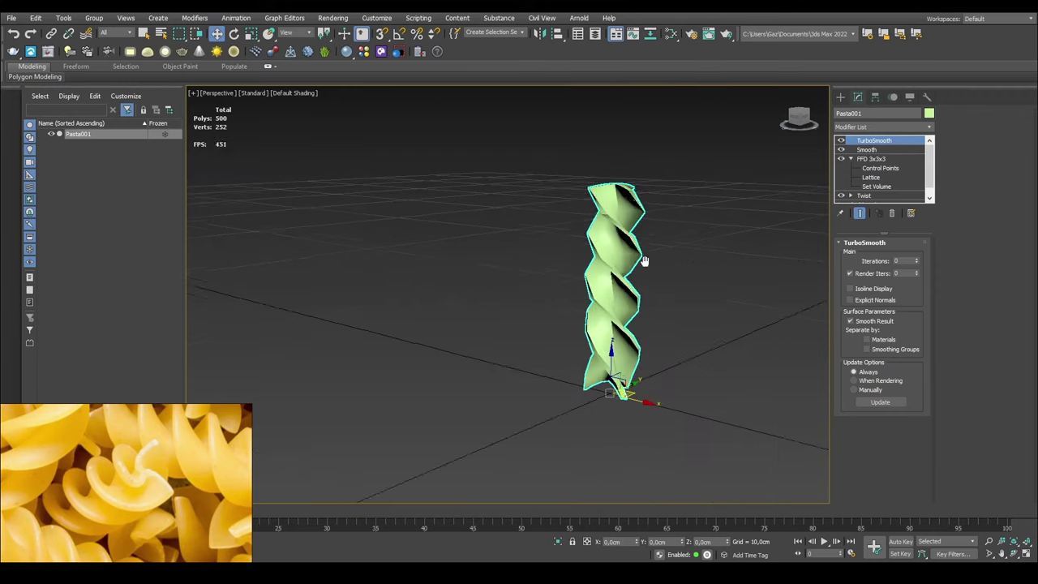
{"action": "left_click", "coordinate": [917, 271]}
{"action": "left_click", "coordinate": [916, 271]}
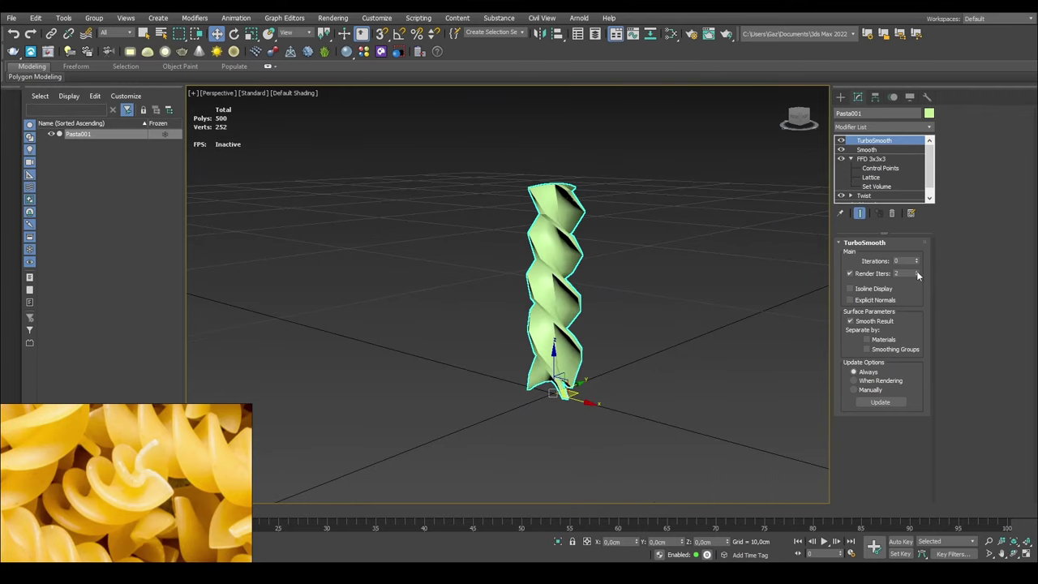
{"action": "middle_click_drag", "start_coordinate": [670, 225], "coordinate": [627, 242]}
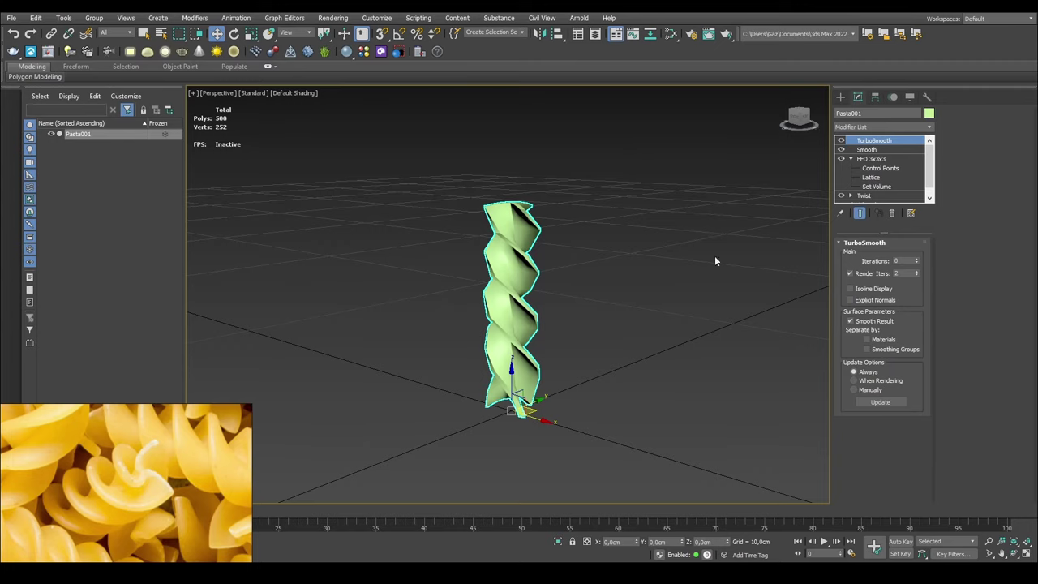
- Draw a ground plane about 78 by 86 cm beneath the pasta and move it to X 0 and Y 0
{"action": "middle_click_drag", "start_coordinate": [503, 213], "coordinate": [488, 210]}
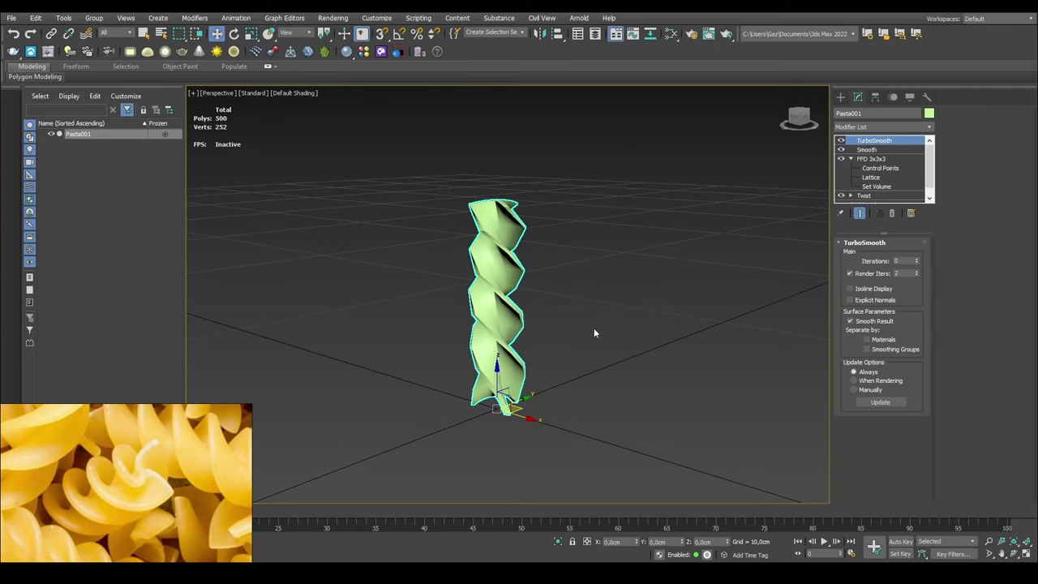
{"action": "scroll", "coordinate": [629, 263], "scroll_direction": "down", "scroll_amount": 5}
{"action": "middle_click_drag", "start_coordinate": [629, 262], "coordinate": [616, 293], "text": "alt"}
{"action": "scroll", "coordinate": [630, 285], "scroll_direction": "down", "scroll_amount": 4}
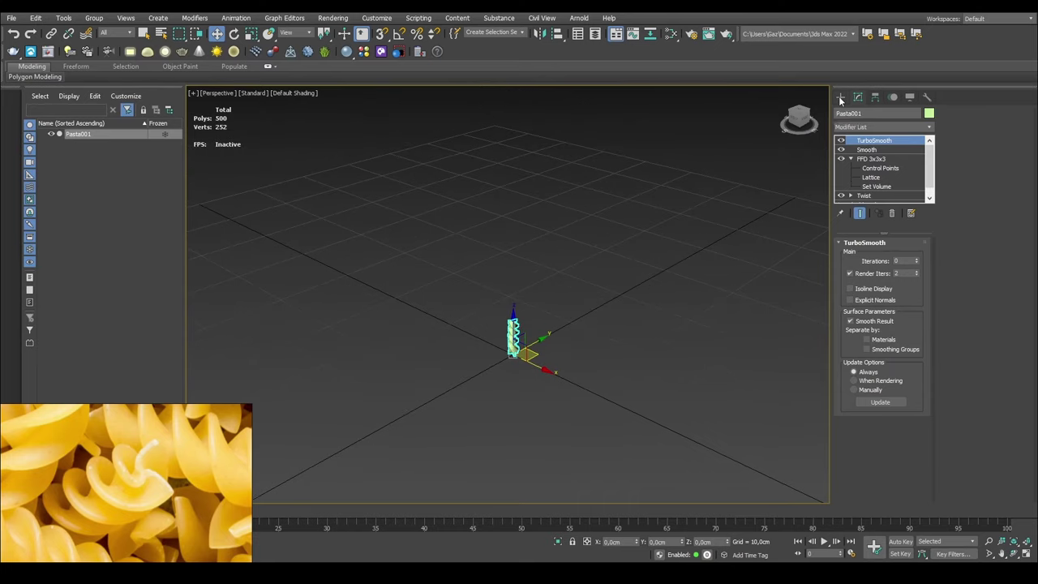
{"action": "left_click", "coordinate": [841, 97]}
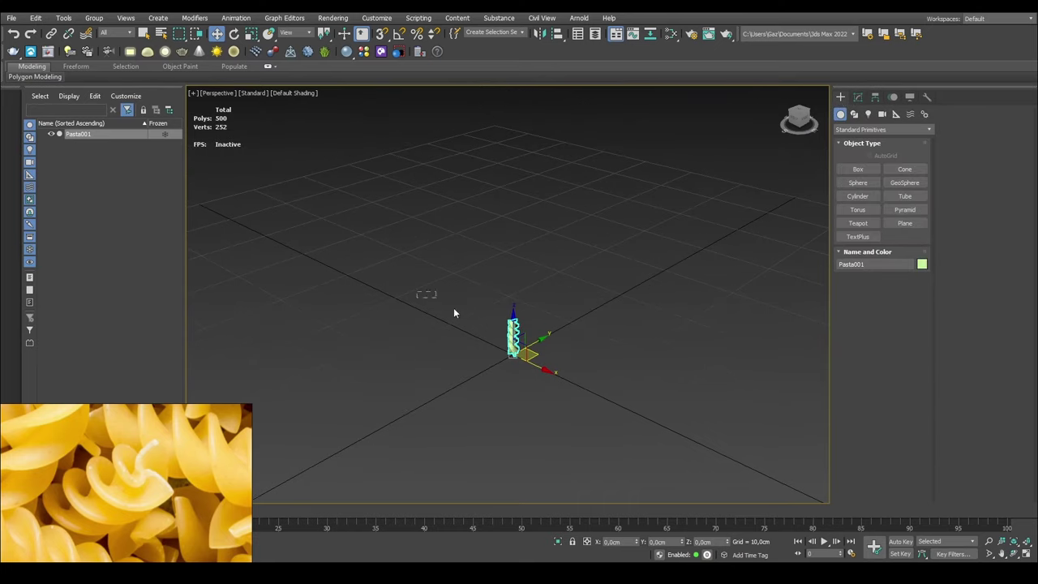
{"action": "left_click", "coordinate": [904, 223]}
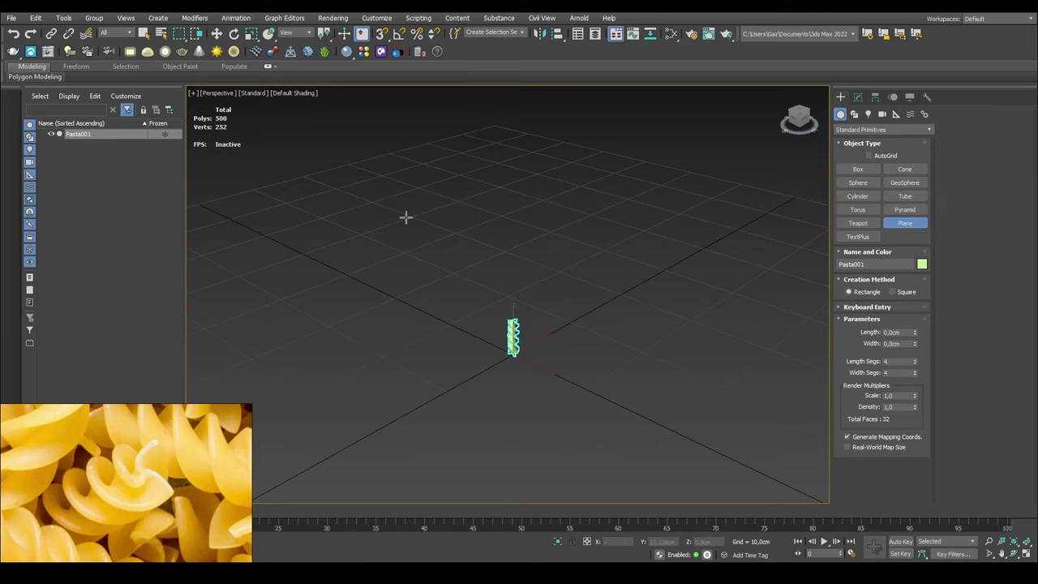
{"action": "left_click_drag", "start_coordinate": [482, 141], "coordinate": [572, 568]}
{"action": "key", "text": "w"}
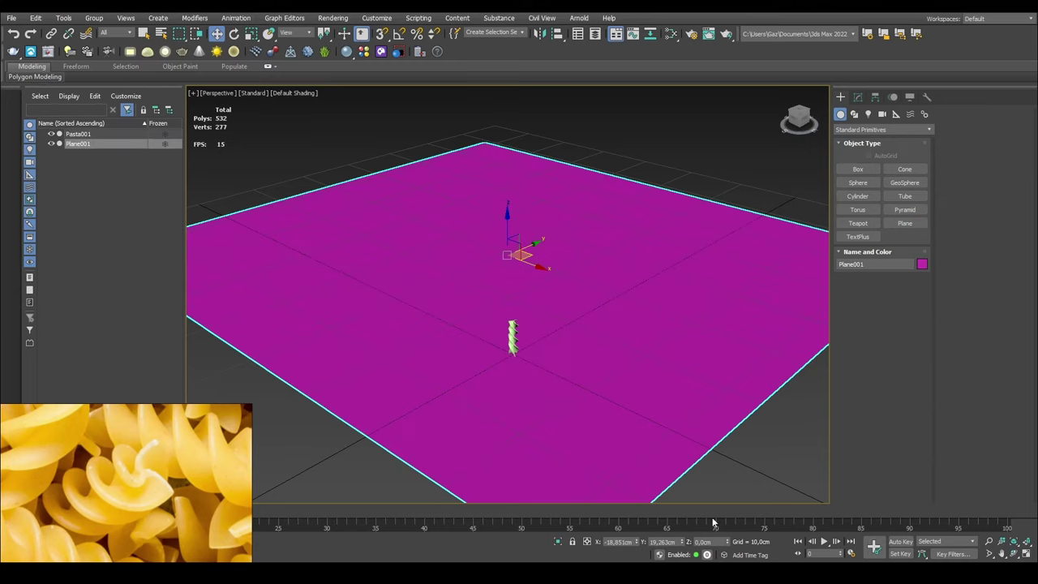
{"action": "right_click", "coordinate": [685, 543]}
{"action": "right_click", "coordinate": [639, 543]}
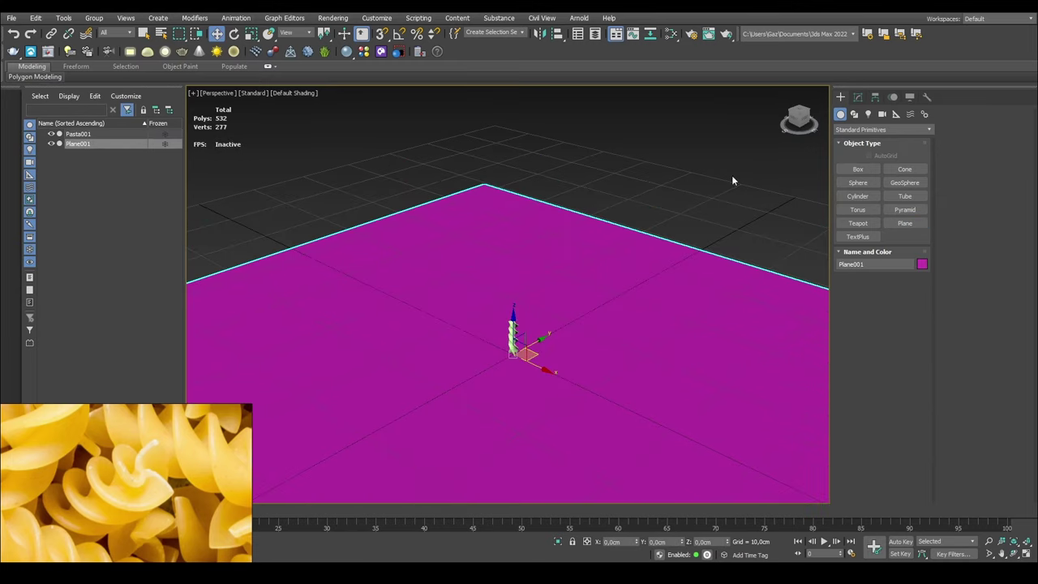
- Reduce the plane to one length and one width segment and set its length and width to 500 cm
{"action": "scroll", "coordinate": [733, 181], "scroll_direction": "down", "scroll_amount": 5}
{"action": "left_click", "coordinate": [859, 98]}
{"action": "scroll", "coordinate": [559, 266], "scroll_direction": "up", "scroll_amount": 5}
{"action": "middle_click_drag", "start_coordinate": [658, 219], "coordinate": [623, 226]}
{"action": "scroll", "coordinate": [687, 263], "scroll_direction": "down", "scroll_amount": 2}
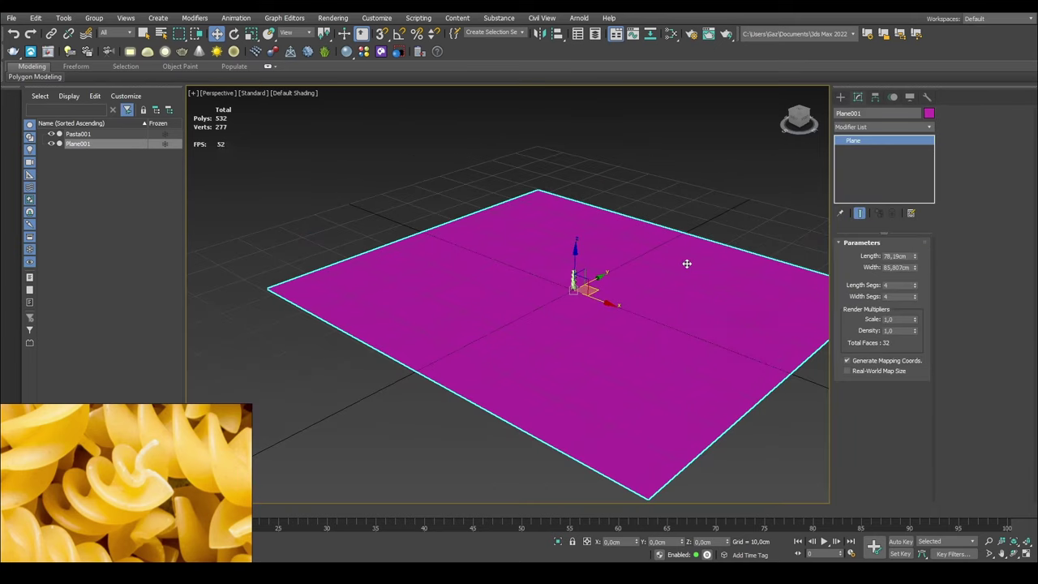
{"action": "right_click", "coordinate": [915, 297]}
{"action": "type", "text": "400"}
{"action": "key", "text": "Tab"}
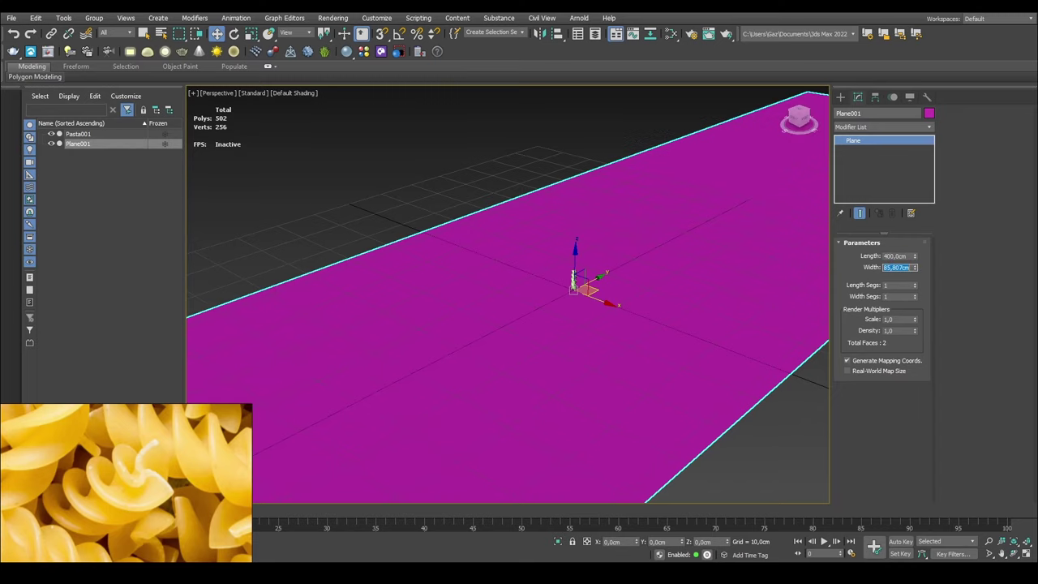
{"action": "key", "text": "BackSpace"}
{"action": "key", "text": "shift+Tab"}
{"action": "type", "text": "500"}
{"action": "key", "text": "Tab"}
{"action": "type", "text": "500"}
{"action": "key", "text": "Tab"}
{"action": "scroll", "coordinate": [577, 246], "scroll_direction": "down", "scroll_amount": 3}
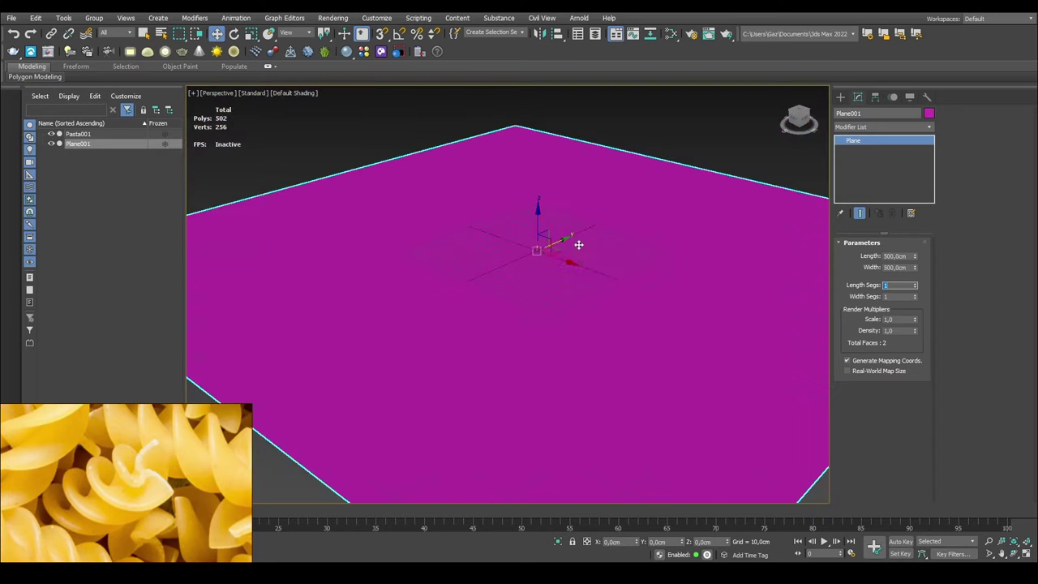
{"action": "scroll", "coordinate": [561, 262], "scroll_direction": "up", "scroll_amount": 2}
- Mix a neutral dark grey custom color with value 18 and assign it to the ground plane
{"action": "left_click", "coordinate": [839, 97]}
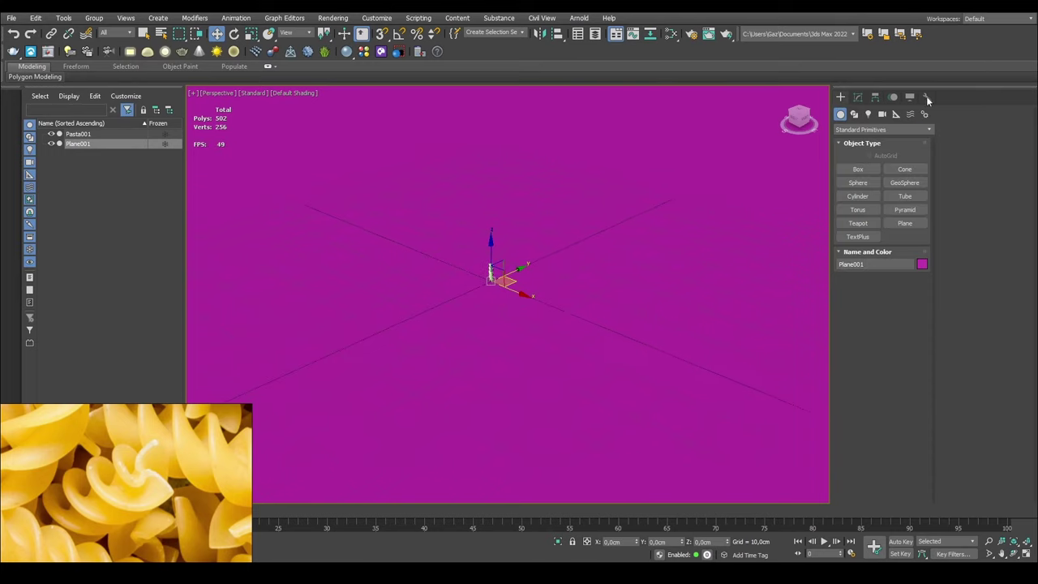
{"action": "left_click", "coordinate": [922, 264]}
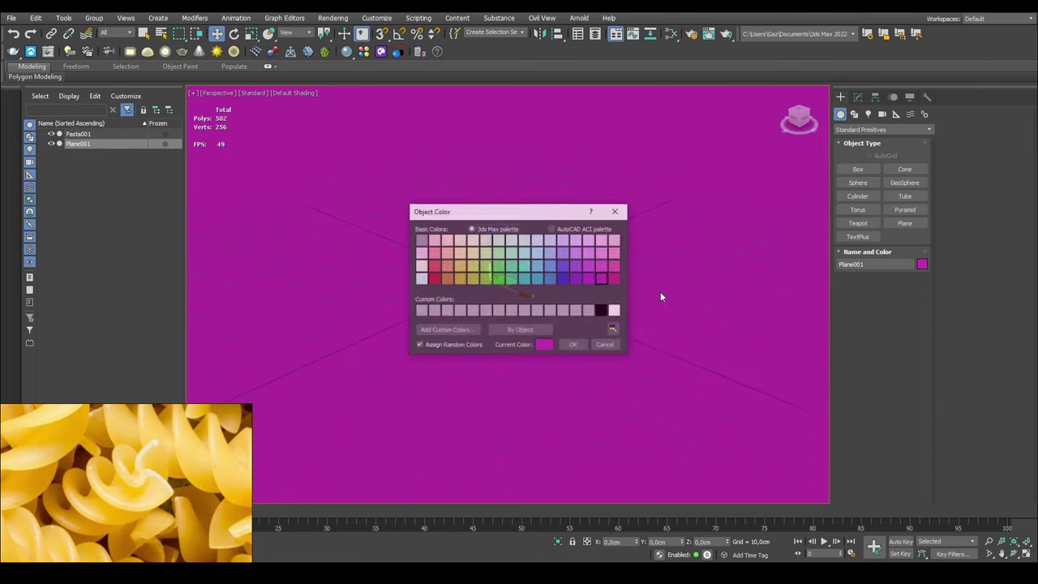
{"action": "double_click", "coordinate": [588, 311]}
{"action": "left_click_drag", "start_coordinate": [487, 152], "coordinate": [491, 188]}
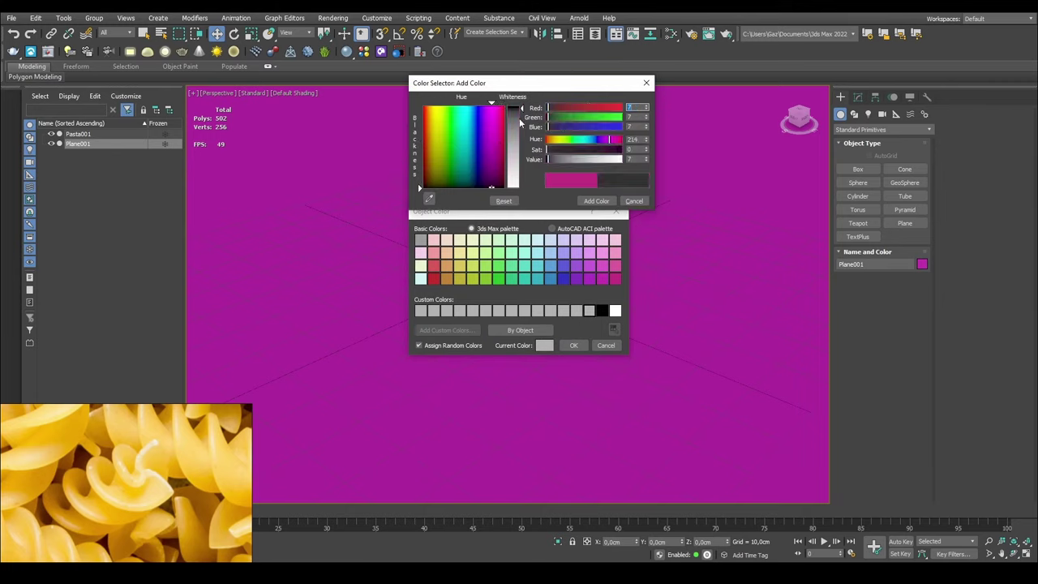
{"action": "left_click_drag", "start_coordinate": [521, 109], "coordinate": [522, 112]}
{"action": "left_click", "coordinate": [590, 200]}
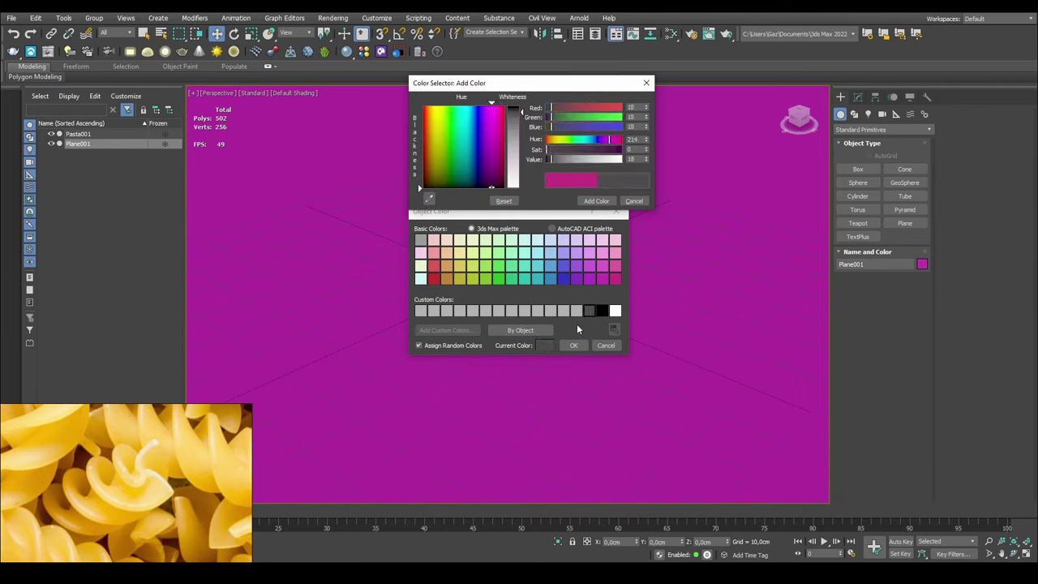
{"action": "left_click", "coordinate": [574, 346]}
- Add a darker grey custom color with value 13, turn off Assign Random Colors and apply the color to the plane
{"action": "left_click", "coordinate": [922, 263]}
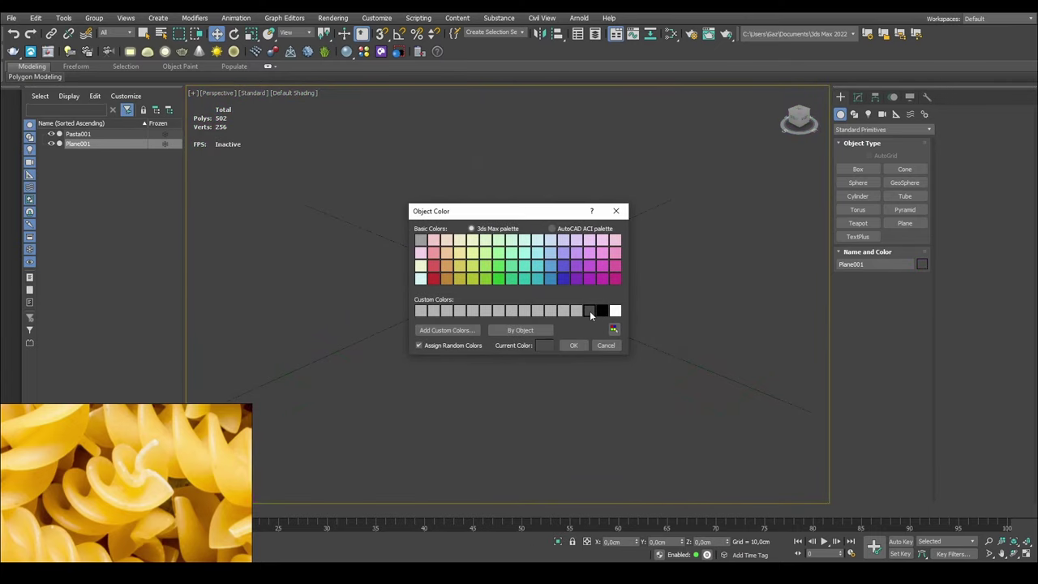
{"action": "left_click", "coordinate": [477, 330]}
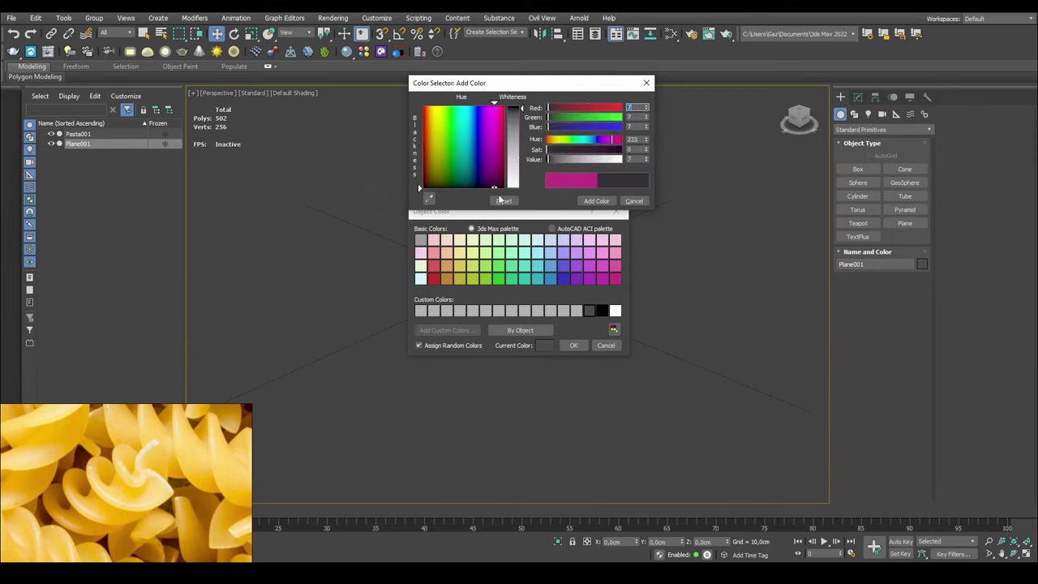
{"action": "left_click_drag", "start_coordinate": [524, 112], "coordinate": [523, 115]}
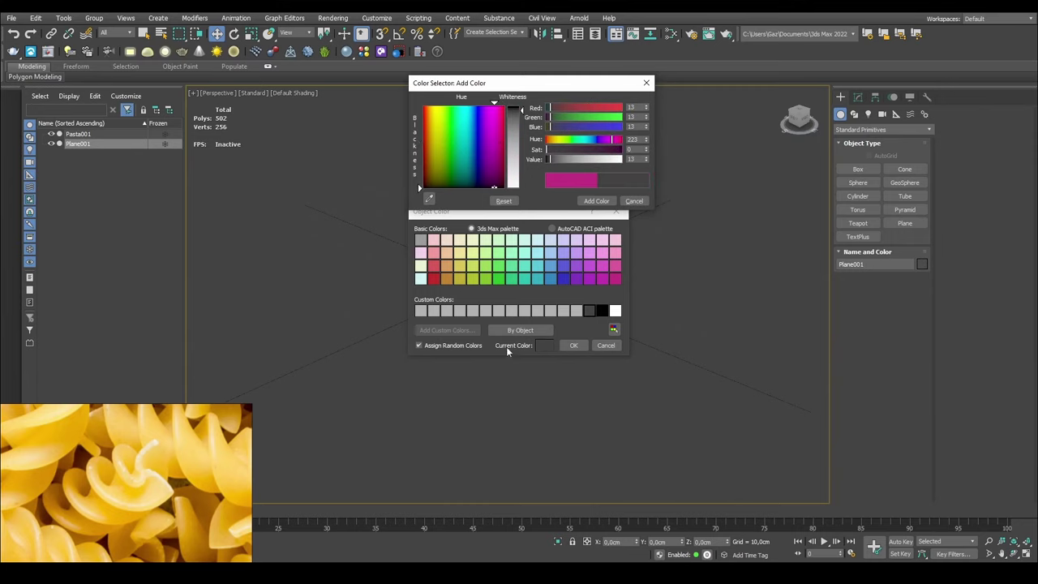
{"action": "left_click", "coordinate": [597, 200]}
{"action": "left_click", "coordinate": [626, 202]}
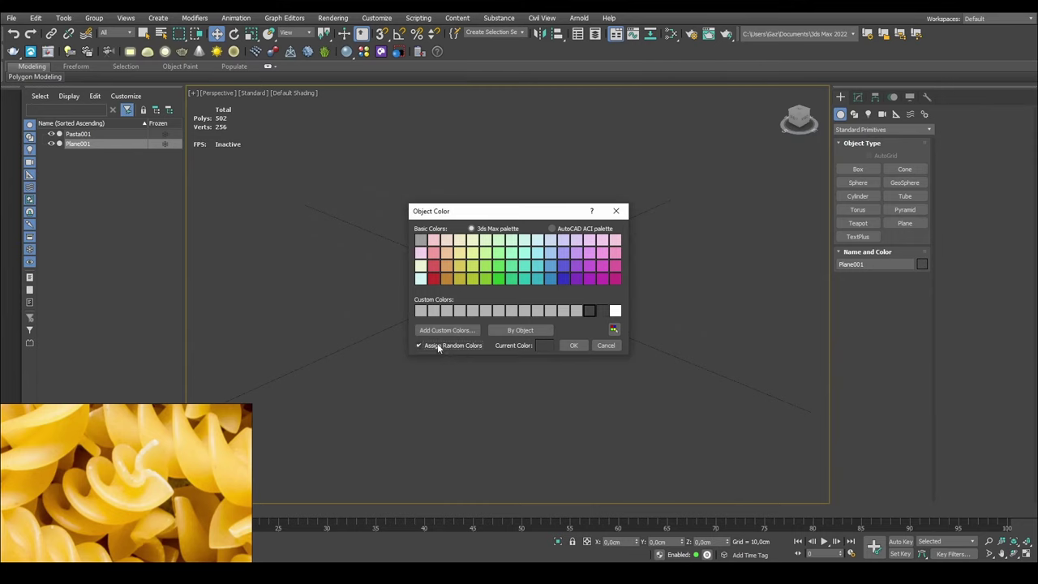
{"action": "left_click", "coordinate": [420, 346]}
{"action": "left_click", "coordinate": [579, 346]}
- Select both the pasta and the plane and give them the same dark grey custom color
{"action": "scroll", "coordinate": [678, 260], "scroll_direction": "down", "scroll_amount": 5}
{"action": "scroll", "coordinate": [659, 243], "scroll_direction": "up", "scroll_amount": 2}
{"action": "middle_click_drag", "start_coordinate": [670, 264], "coordinate": [561, 266], "text": "alt"}
{"action": "scroll", "coordinate": [532, 316], "scroll_direction": "up", "scroll_amount": 3}
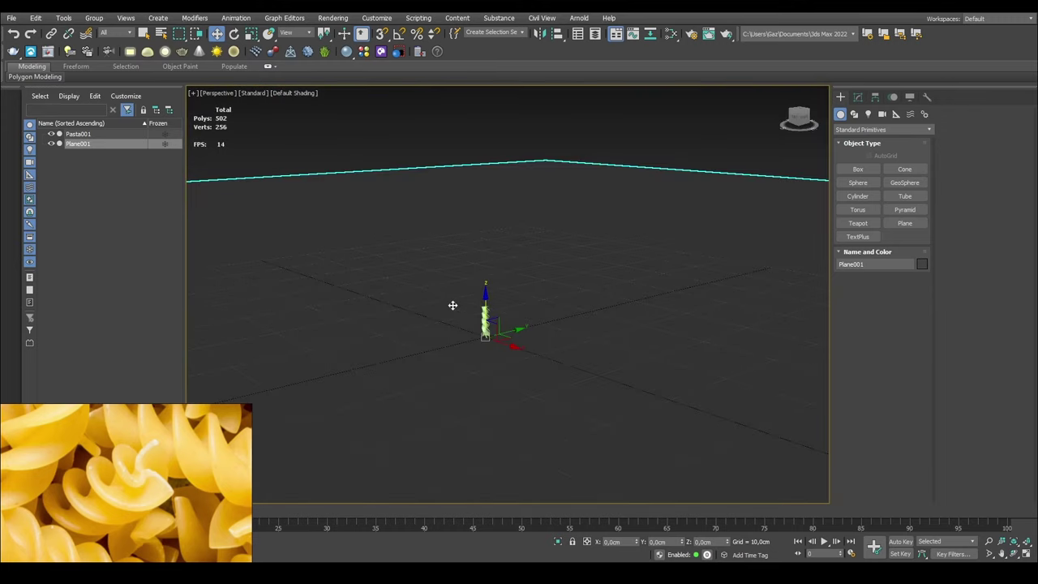
{"action": "left_click_drag", "start_coordinate": [424, 149], "coordinate": [560, 320]}
{"action": "left_click", "coordinate": [923, 264]}
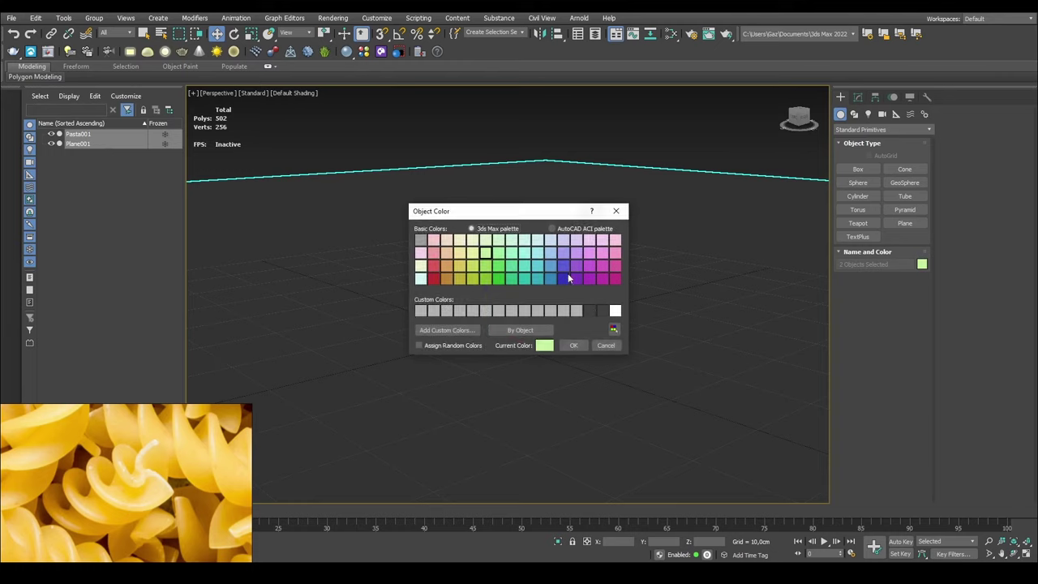
{"action": "left_click", "coordinate": [601, 310]}
{"action": "left_click", "coordinate": [574, 345]}
{"action": "left_click", "coordinate": [741, 119]}
- Select the pasta alone and assign it a lighter grey custom color with value 23
{"action": "left_click", "coordinate": [457, 315]}
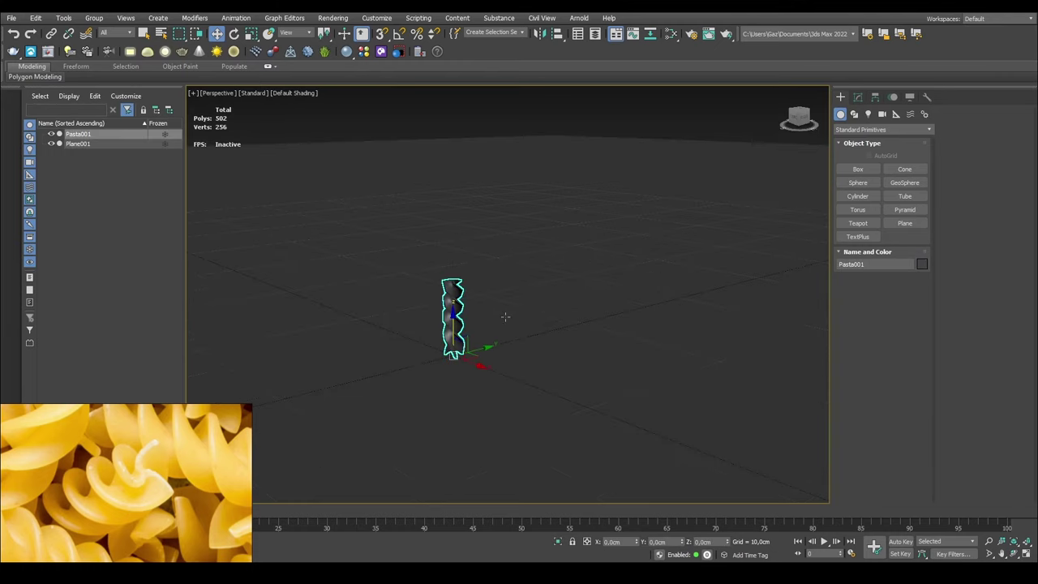
{"action": "left_click", "coordinate": [920, 265]}
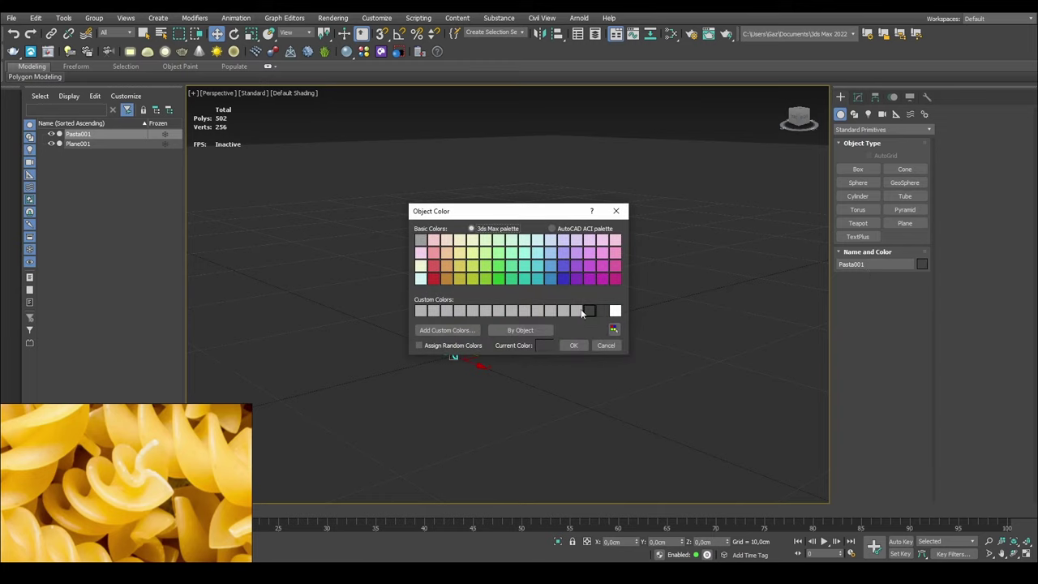
{"action": "left_click", "coordinate": [448, 330]}
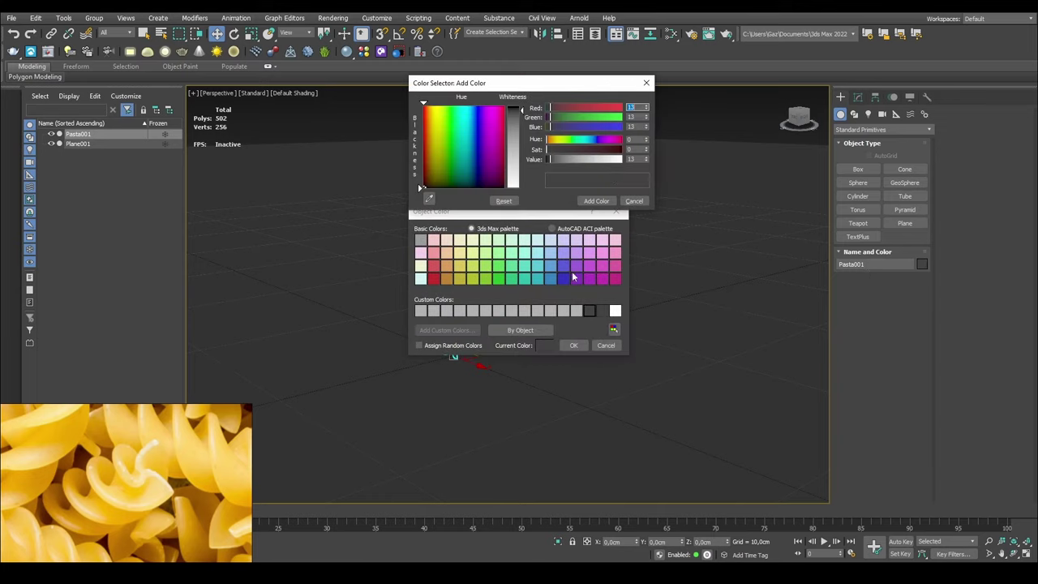
{"action": "left_click_drag", "start_coordinate": [522, 108], "coordinate": [523, 115]}
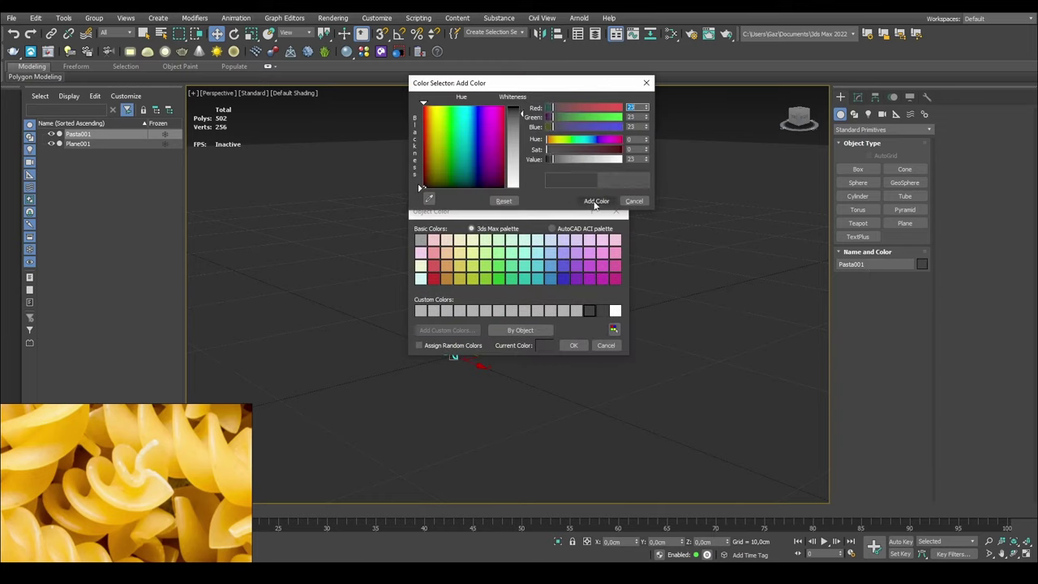
{"action": "left_click", "coordinate": [574, 345]}
- Apply the value 23 grey to all objects in the scene and reselect only the pasta
{"action": "key", "text": "ctrl+a"}
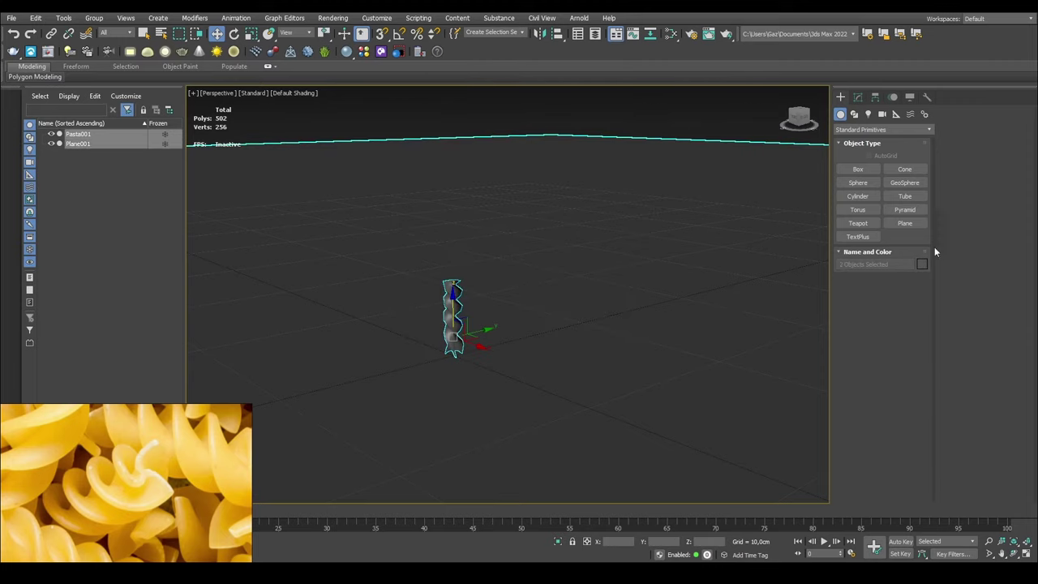
{"action": "left_click", "coordinate": [922, 264]}
{"action": "left_click", "coordinate": [573, 344]}
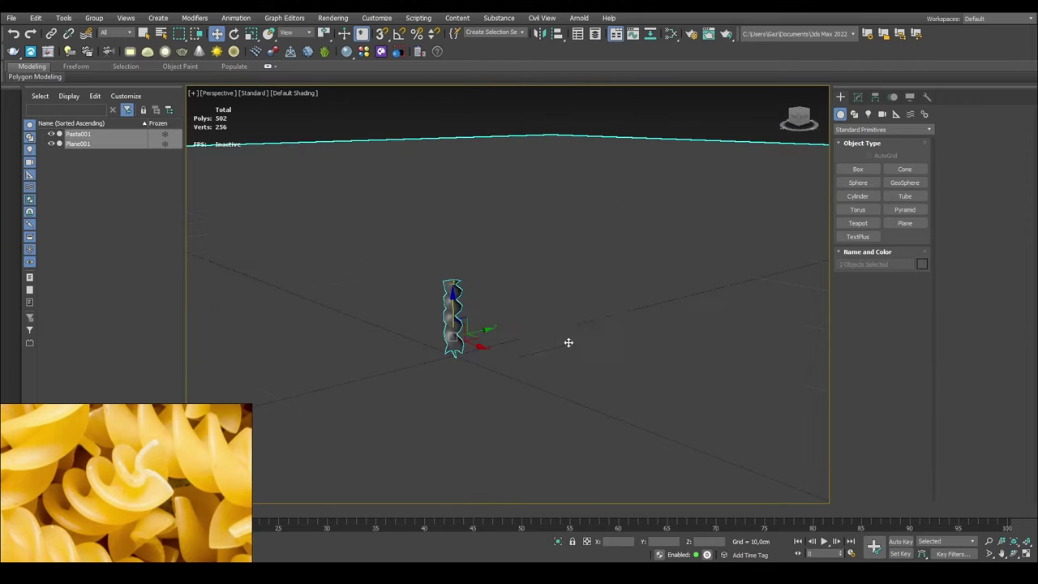
{"action": "left_click", "coordinate": [649, 119]}
{"action": "left_click", "coordinate": [455, 318]}
{"action": "middle_click_drag", "start_coordinate": [494, 269], "coordinate": [525, 268]}
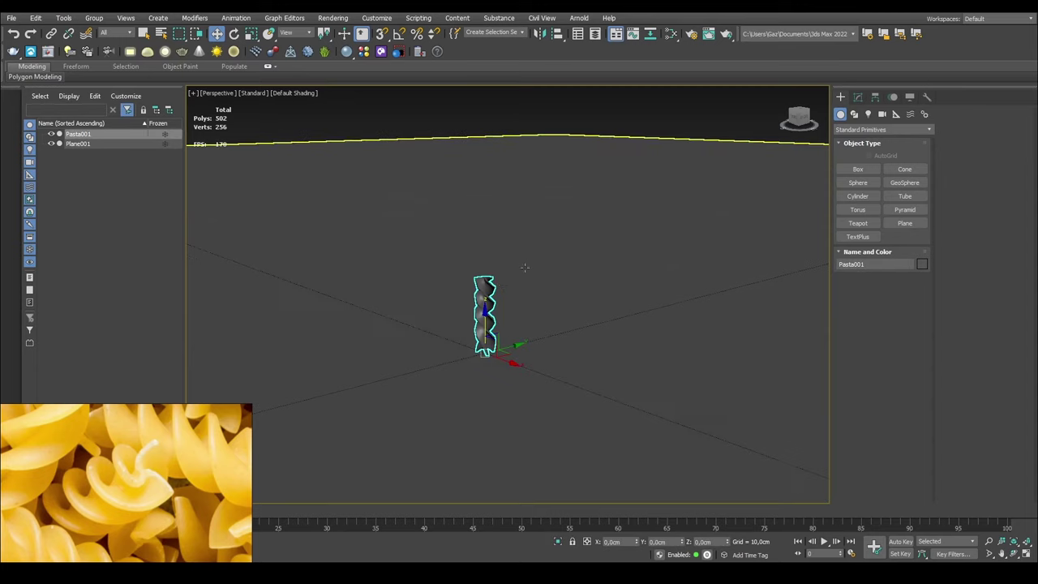
- Select the ground plane under the pasta and rename it Ground
{"action": "middle_click_drag", "start_coordinate": [516, 363], "coordinate": [504, 402]}
{"action": "key", "text": "e"}
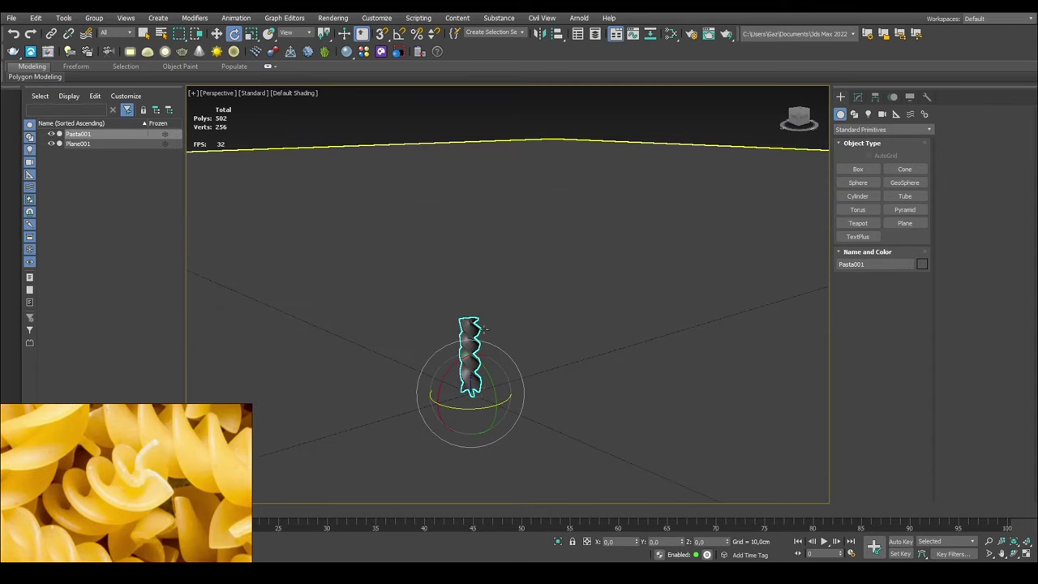
{"action": "scroll", "coordinate": [514, 341], "scroll_direction": "down", "scroll_amount": 3}
{"action": "middle_click_drag", "start_coordinate": [565, 345], "coordinate": [604, 335], "text": "alt"}
{"action": "left_click", "coordinate": [858, 96]}
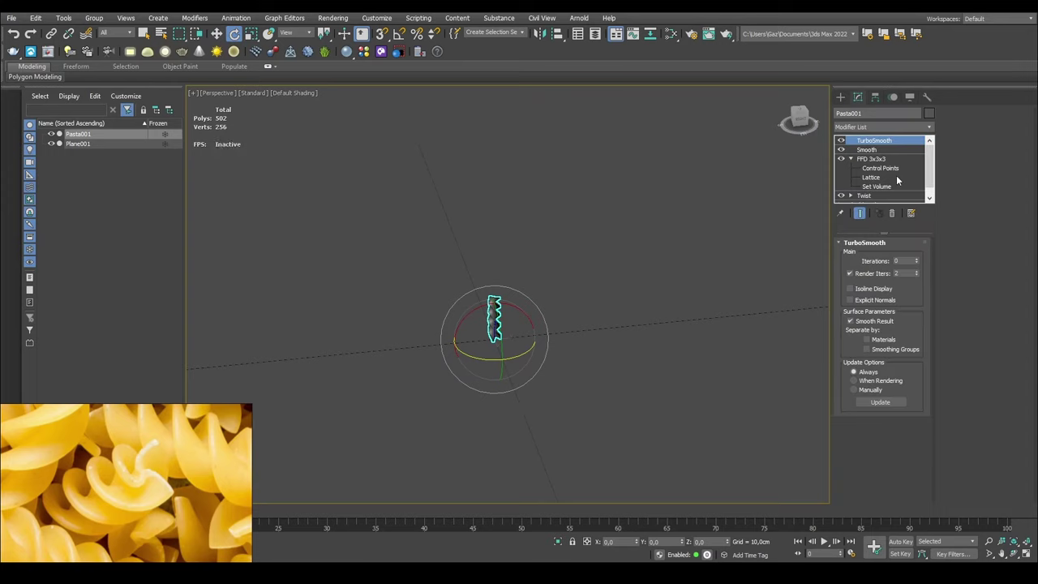
{"action": "left_click", "coordinate": [592, 264]}
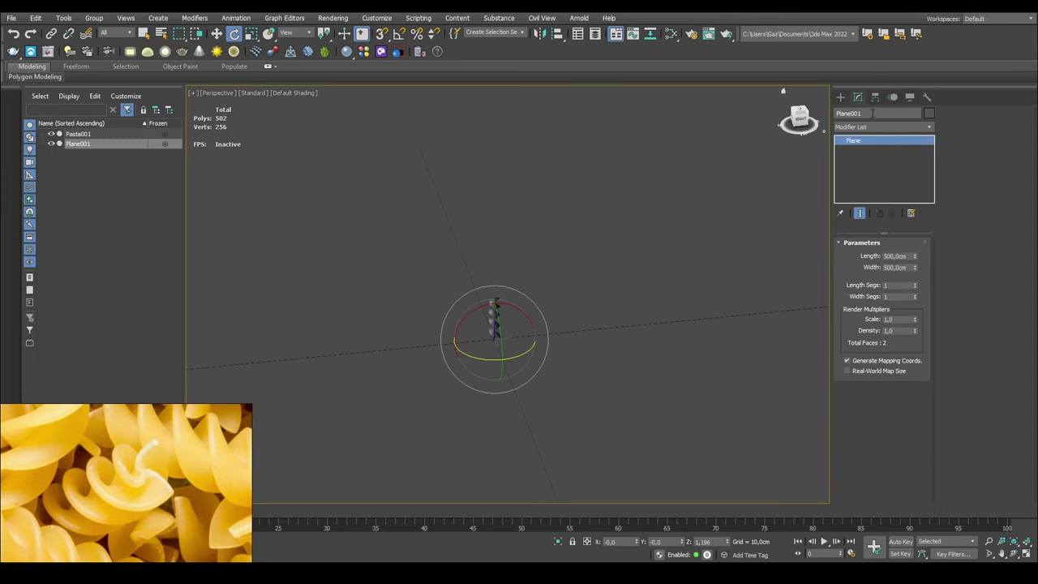
{"action": "key", "text": "Return"}
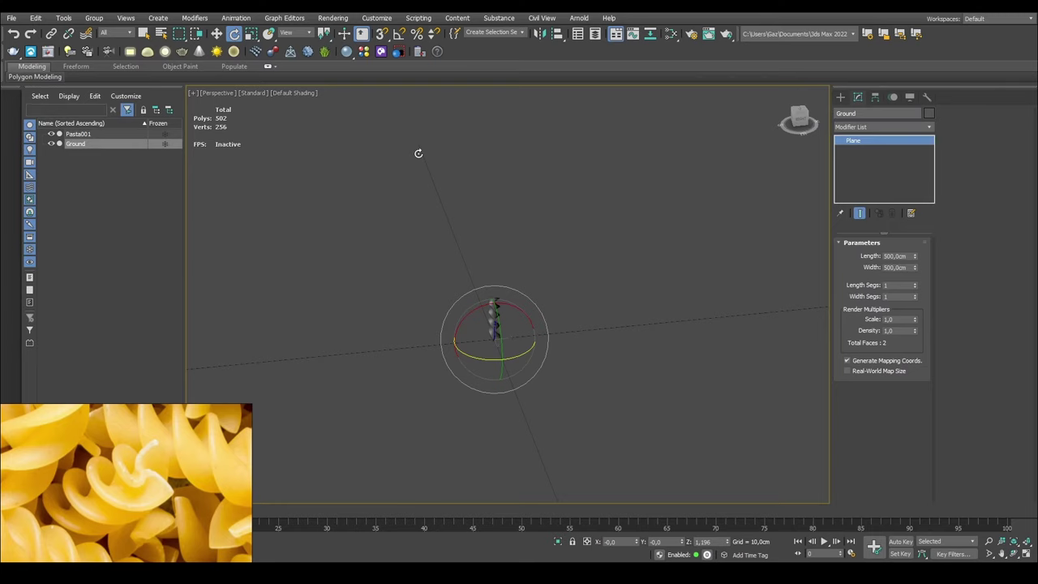
{"action": "scroll", "coordinate": [573, 257], "scroll_direction": "down", "scroll_amount": 5}
{"action": "scroll", "coordinate": [576, 255], "scroll_direction": "up", "scroll_amount": 1}
{"action": "key", "text": "w"}
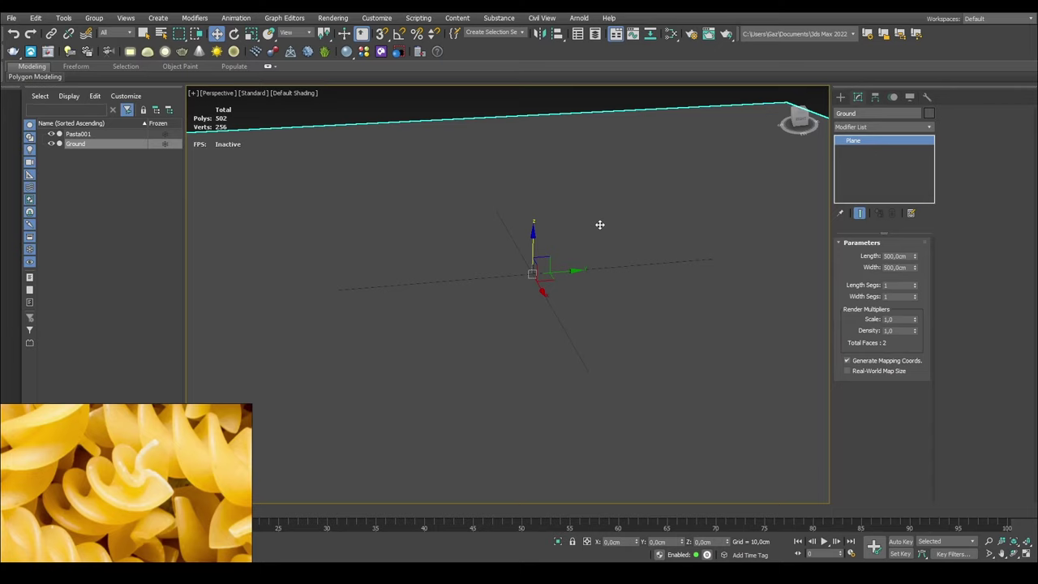
{"action": "left_click", "coordinate": [504, 109]}
{"action": "scroll", "coordinate": [560, 298], "scroll_direction": "up", "scroll_amount": 3}
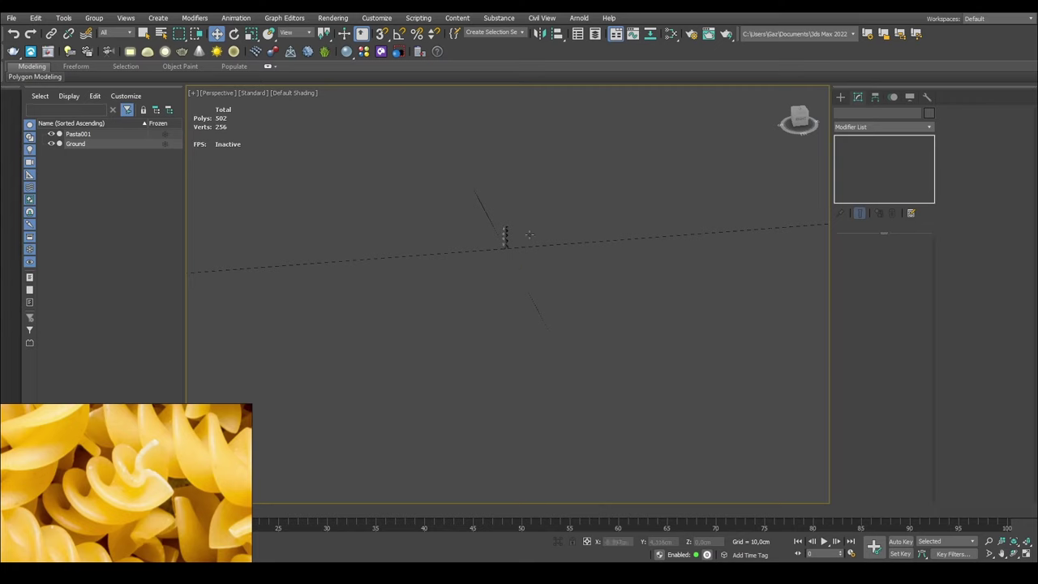
{"action": "left_click", "coordinate": [538, 235]}
{"action": "left_click", "coordinate": [500, 232]}
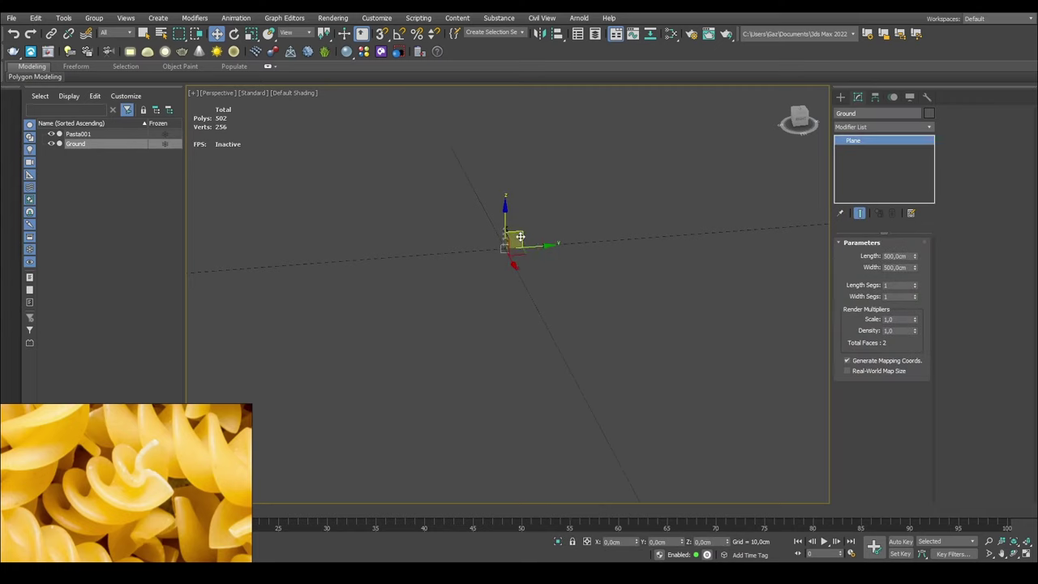
{"action": "middle_click_drag", "start_coordinate": [665, 233], "coordinate": [666, 245]}
{"action": "scroll", "coordinate": [544, 279], "scroll_direction": "up", "scroll_amount": 4}
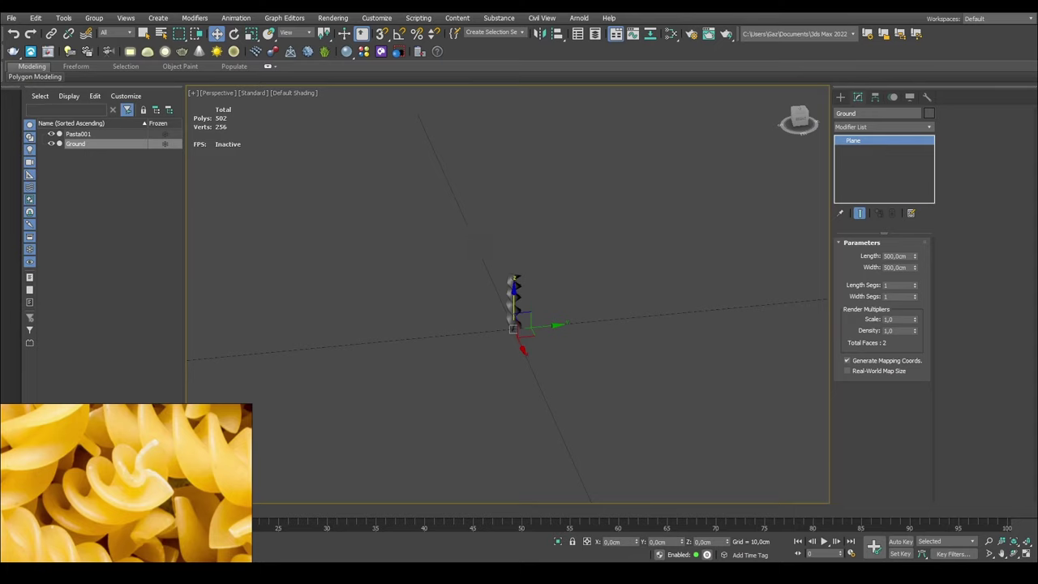
{"action": "left_click", "coordinate": [516, 285]}
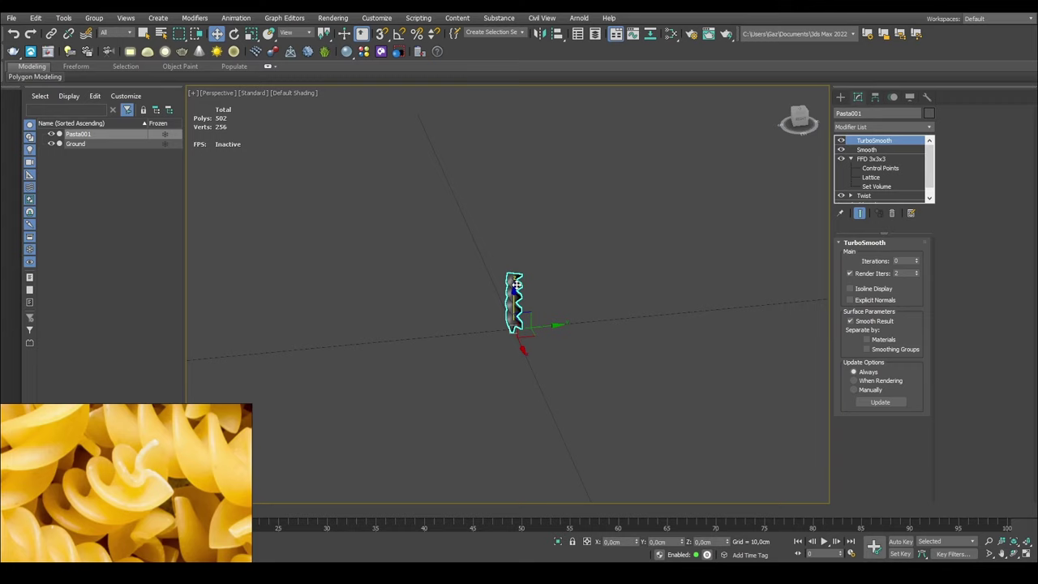
{"action": "middle_click_drag", "start_coordinate": [663, 261], "coordinate": [635, 283]}
- Create a cylinder on the ground beside the pasta, about 11.3 cm in radius and about 16.8 cm high
{"action": "left_click", "coordinate": [840, 96]}
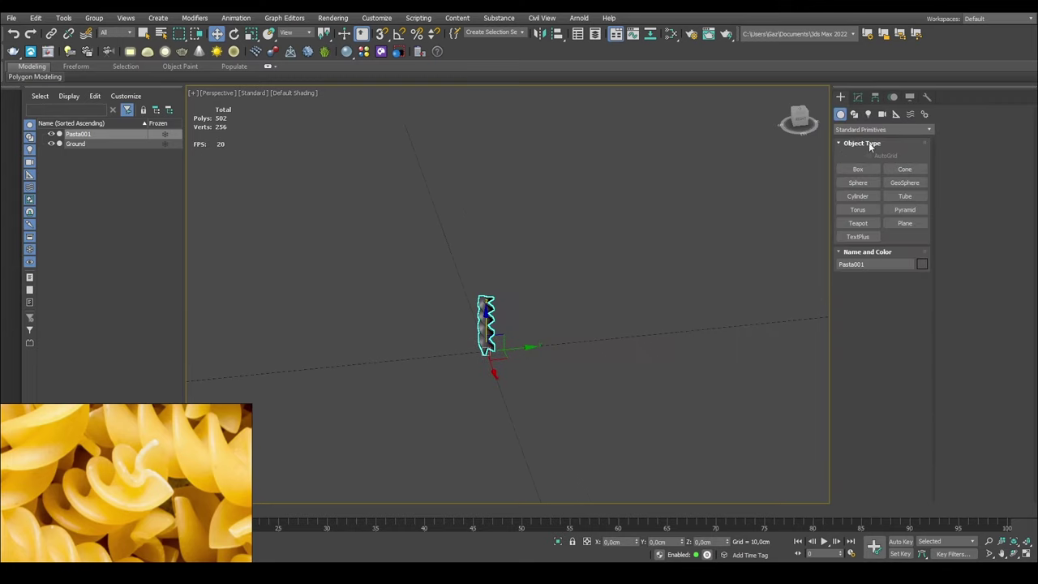
{"action": "left_click", "coordinate": [858, 196]}
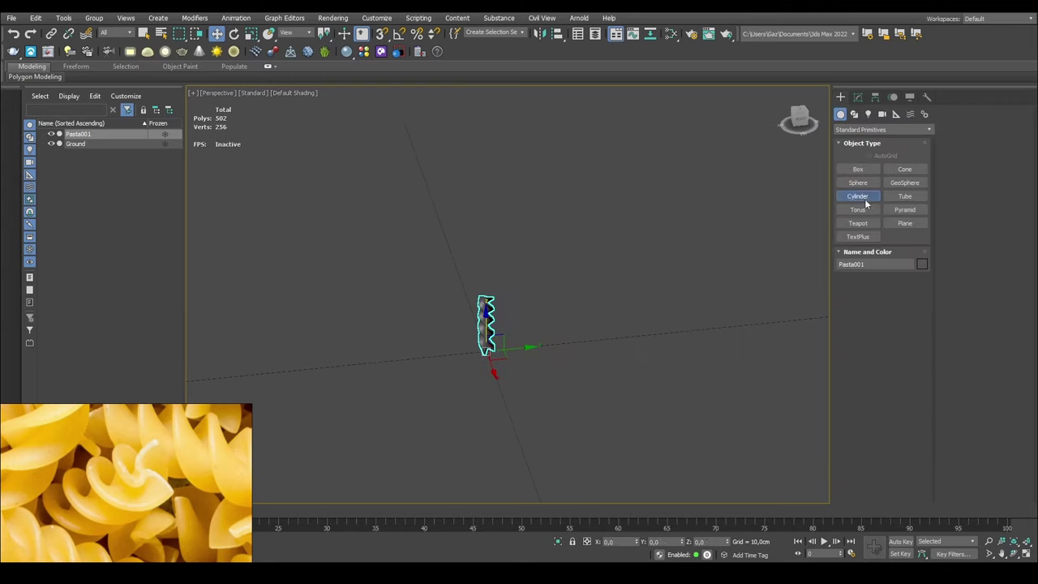
{"action": "left_click_drag", "start_coordinate": [620, 337], "coordinate": [621, 273]}
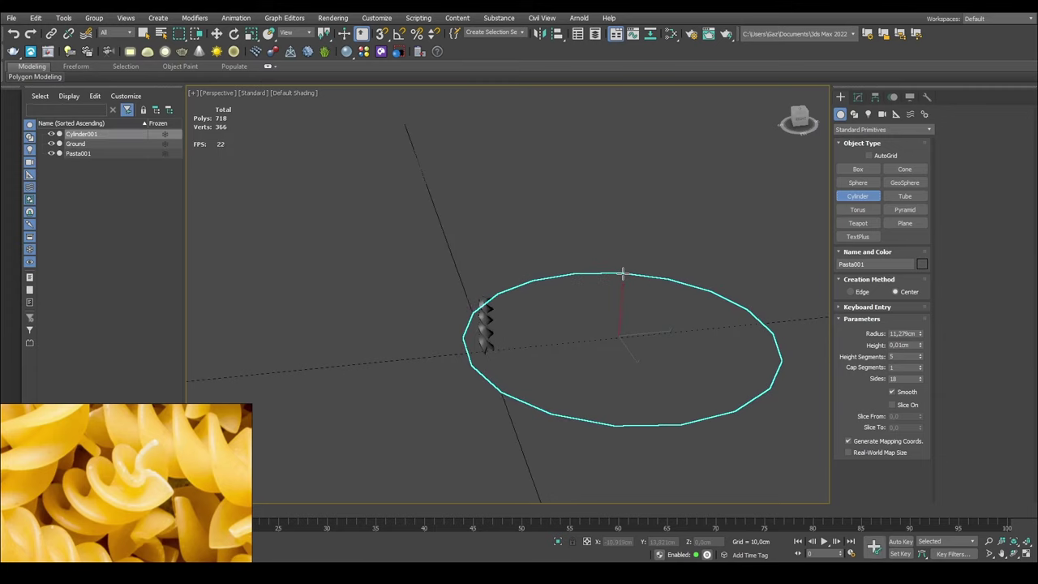
{"action": "left_click", "coordinate": [609, 79]}
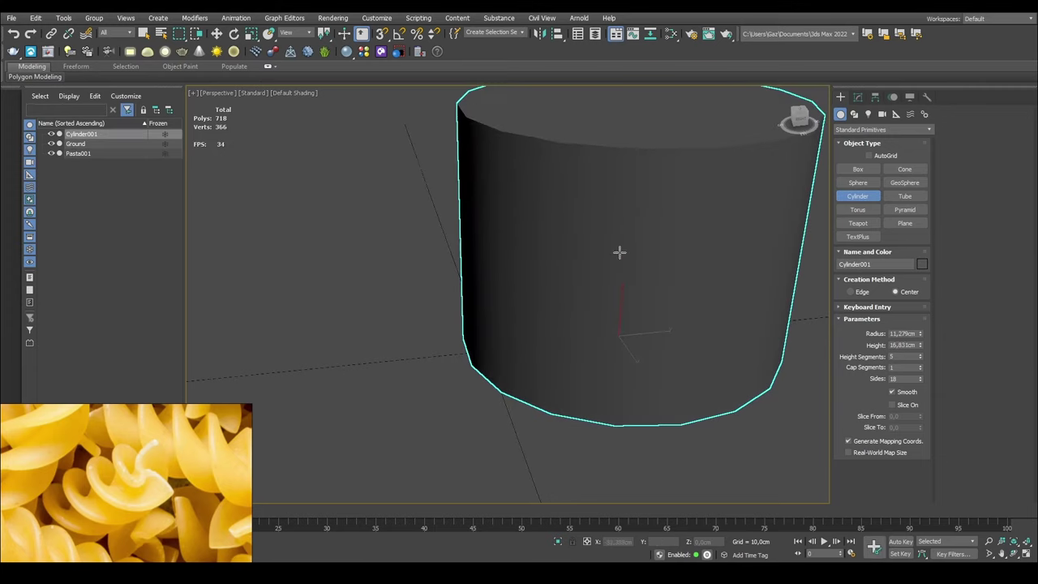
{"action": "key", "text": "w"}
- Set the cylinder to 1 height segment and 18 sides, and show edged faces in the viewport
{"action": "left_click", "coordinate": [859, 97]}
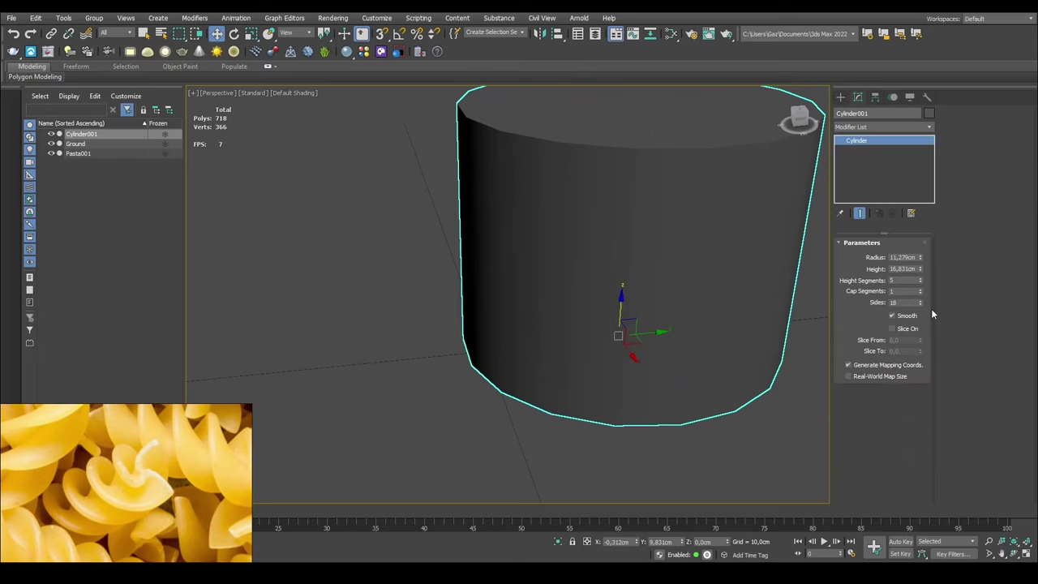
{"action": "right_click", "coordinate": [920, 282]}
{"action": "middle_click_drag", "start_coordinate": [656, 308], "coordinate": [601, 341]}
{"action": "key", "text": "F4"}
{"action": "key", "text": "Return"}
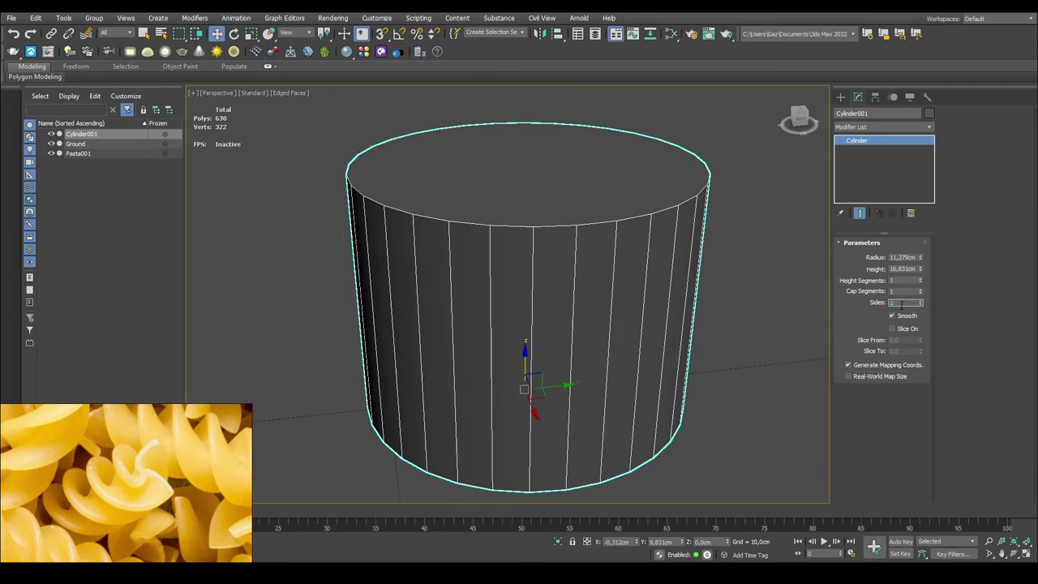
{"action": "type", "text": "18"}
{"action": "key", "text": "Return"}
- Set the cylinder's height to 20 cm and its radius to 8 cm
{"action": "left_click_drag", "start_coordinate": [920, 272], "coordinate": [918, 269]}
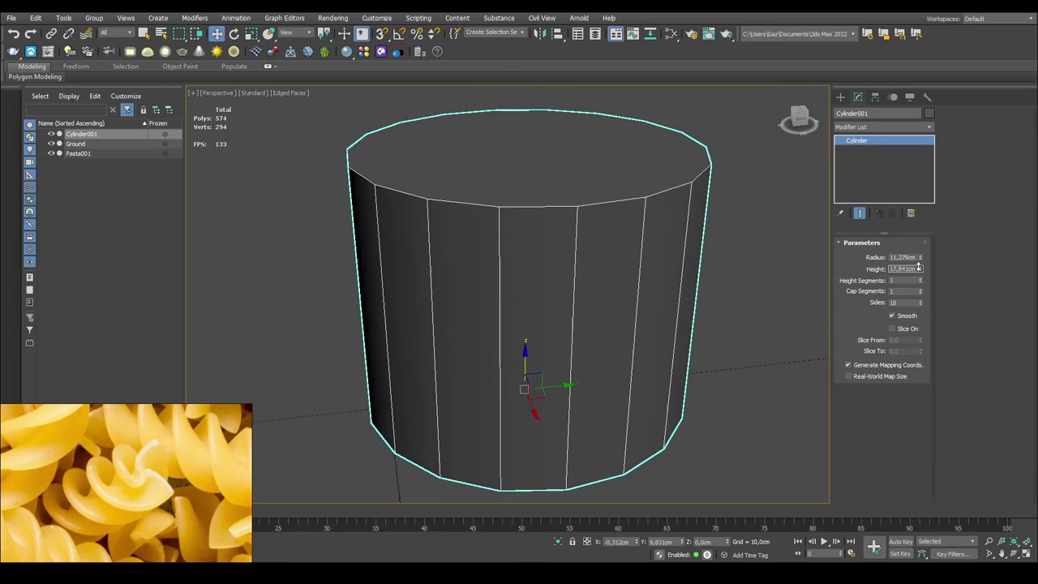
{"action": "type", "text": "20"}
{"action": "key", "text": "Tab"}
{"action": "left_click", "coordinate": [915, 257]}
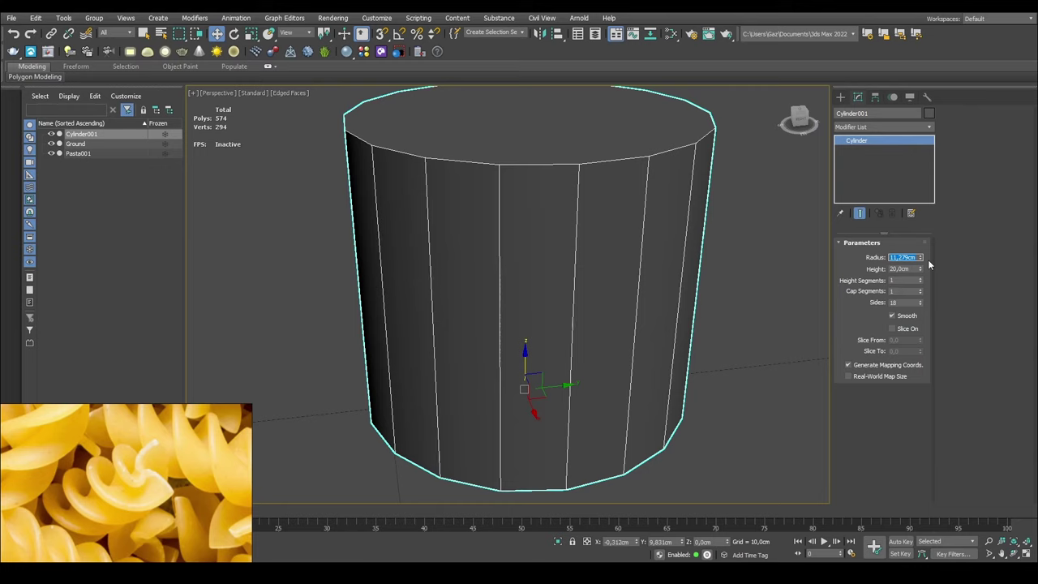
{"action": "type", "text": "8"}
{"action": "key", "text": "Return"}
- Convert the cylinder to Editable Poly and connect its vertical edges with a horizontal loop moved up to about 14.9 cm
{"action": "right_click", "coordinate": [883, 168]}
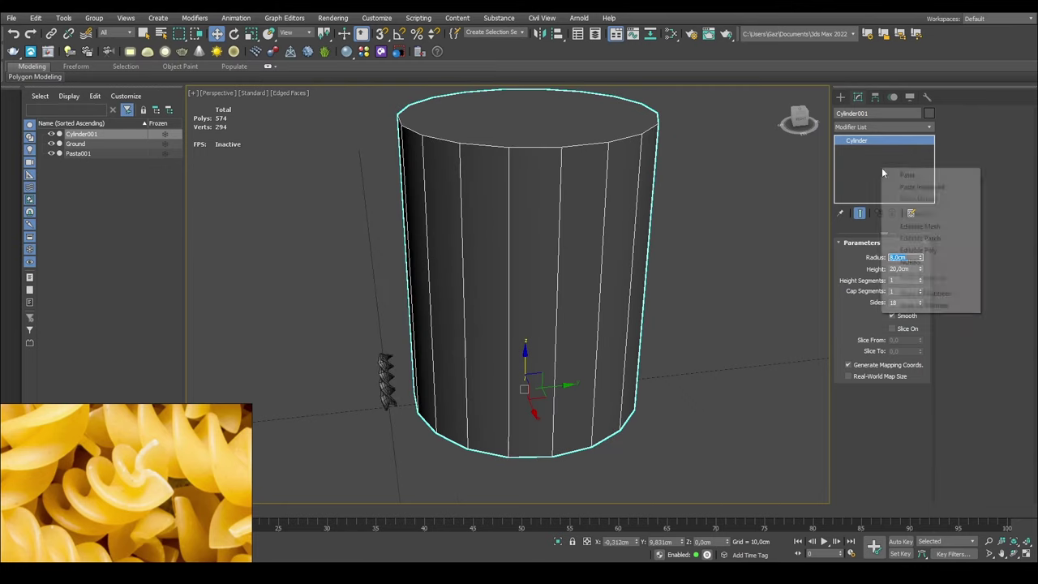
{"action": "left_click", "coordinate": [947, 255]}
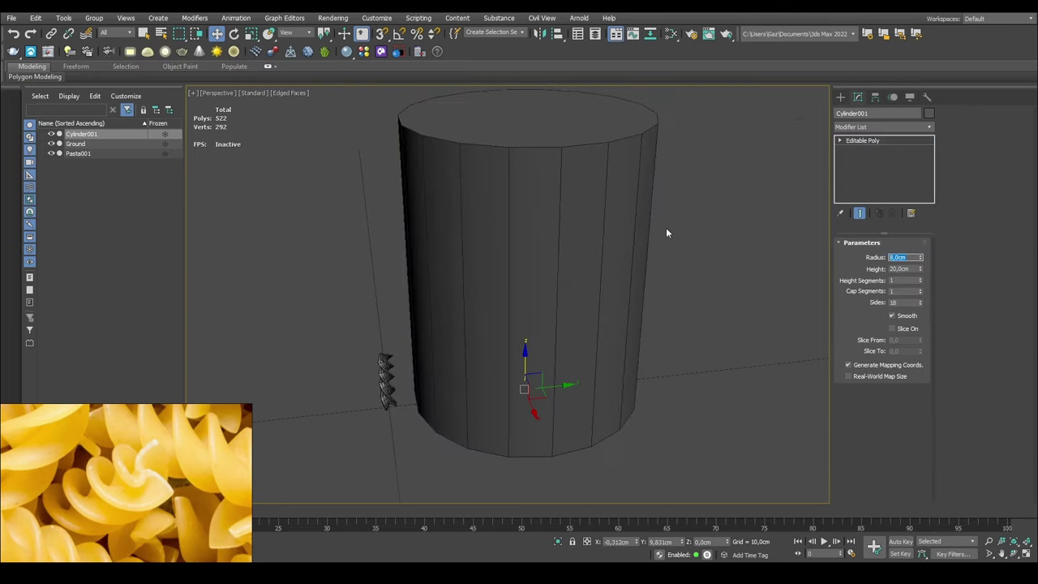
{"action": "key", "text": "2"}
{"action": "left_click", "coordinate": [559, 202]}
{"action": "key", "text": "alt+r"}
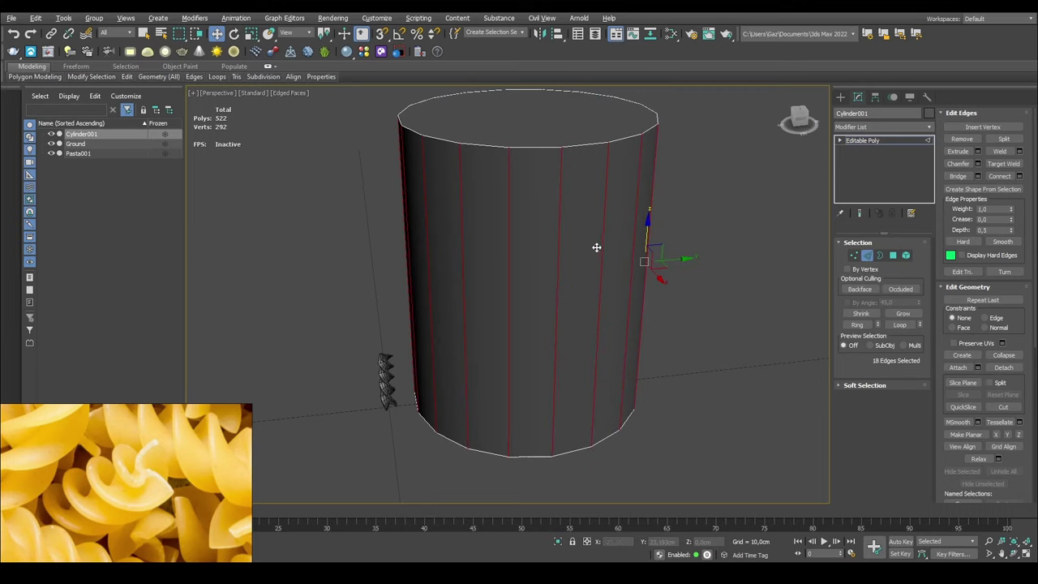
{"action": "left_click", "coordinate": [1007, 184]}
{"action": "middle_click_drag", "start_coordinate": [596, 333], "coordinate": [569, 265], "text": "alt"}
{"action": "left_click_drag", "start_coordinate": [523, 231], "coordinate": [521, 154]}
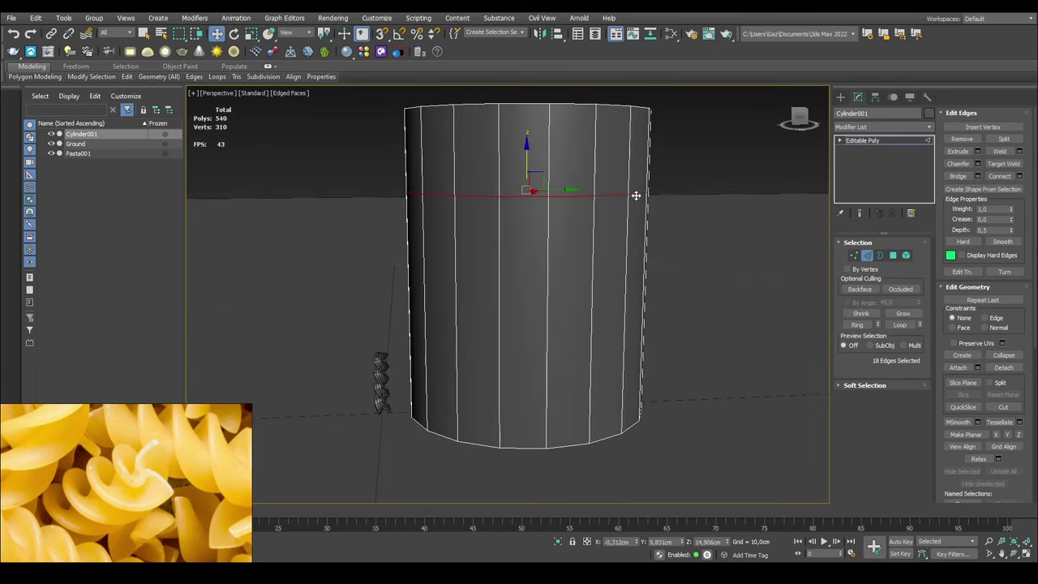
{"action": "left_click", "coordinate": [685, 158]}
- Insert a second horizontal edge loop with SwiftLoop slightly above the first one
{"action": "middle_click_drag", "start_coordinate": [686, 158], "coordinate": [590, 206], "text": "alt"}
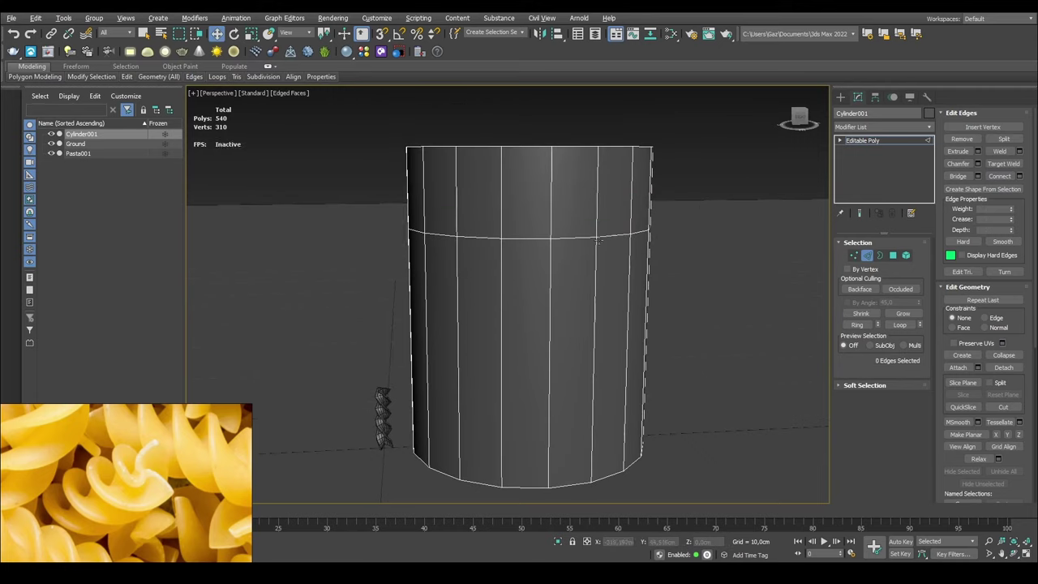
{"action": "key", "text": "alt+1"}
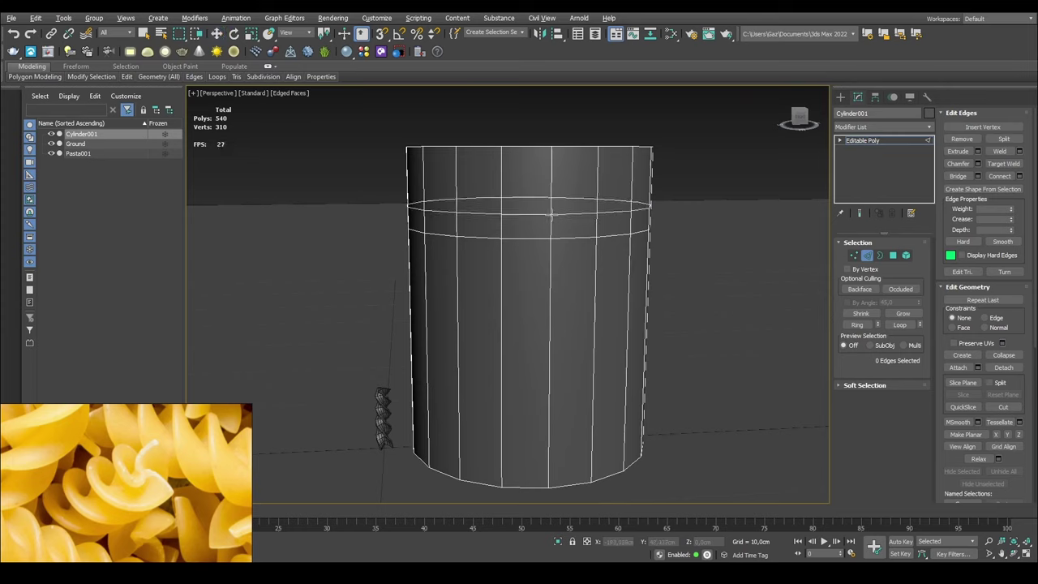
{"action": "left_click", "coordinate": [551, 214]}
- Select the polygons of the uppermost band and cap, scale them inward into a jar neck and lower them slightly
{"action": "key", "text": "4"}
{"action": "left_click_drag", "start_coordinate": [330, 127], "coordinate": [748, 172]}
{"action": "key", "text": "e"}
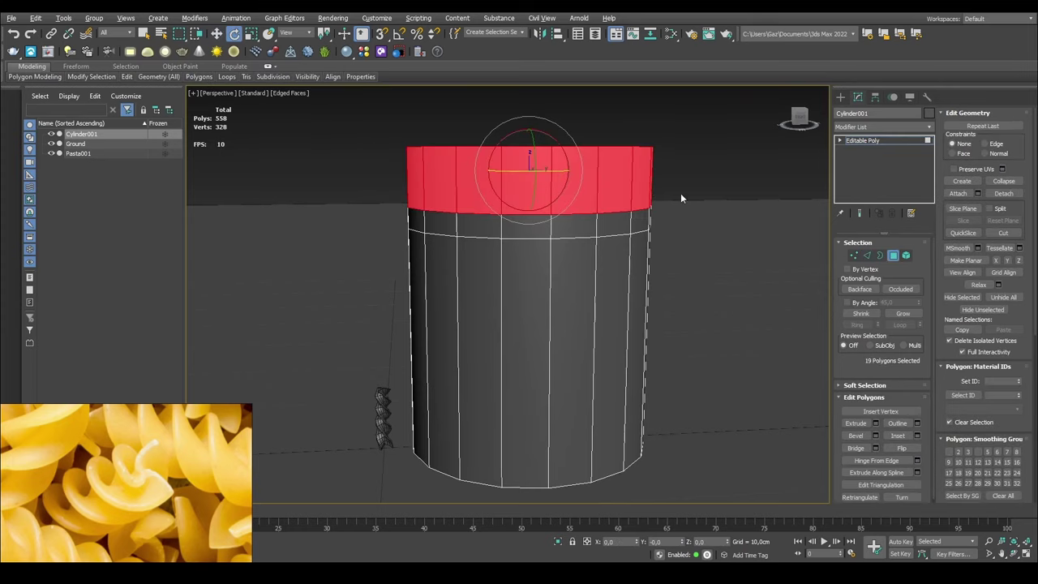
{"action": "key", "text": "r"}
{"action": "left_click_drag", "start_coordinate": [526, 168], "coordinate": [532, 187]}
{"action": "key", "text": "w"}
{"action": "left_click_drag", "start_coordinate": [528, 135], "coordinate": [523, 149]}
{"action": "left_click", "coordinate": [638, 147]}
{"action": "mouse_move", "coordinate": [610, 203]}
{"action": "middle_mouse_down", "text": "alt"}
{"action": "mouse_move", "coordinate": [604, 253]}
{"action": "mouse_move", "coordinate": [601, 219]}
{"action": "middle_mouse_up", "text": "alt"}
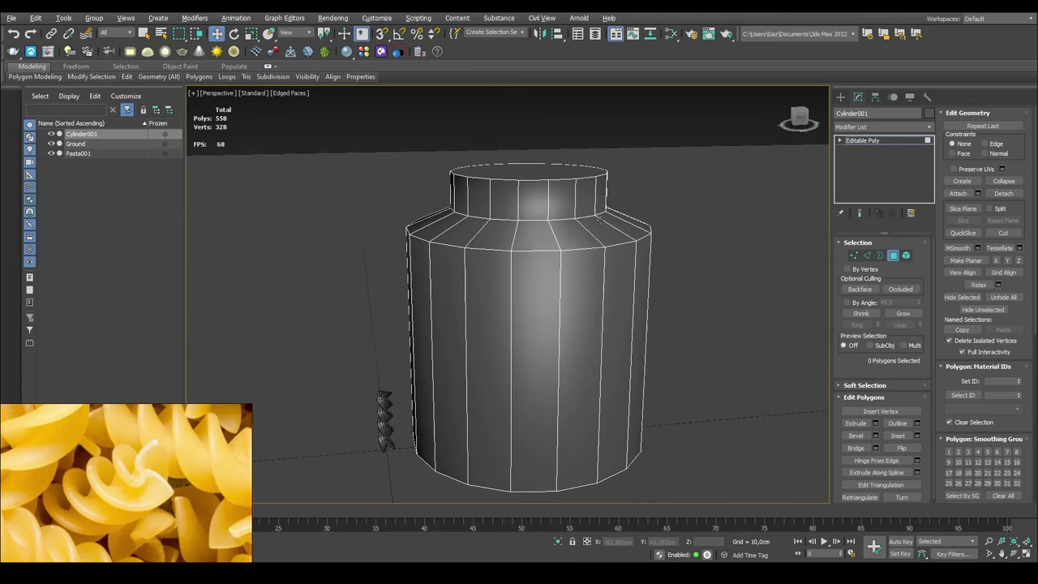
{"action": "double_click", "coordinate": [582, 249]}
{"action": "key", "text": "2"}
{"action": "double_click", "coordinate": [582, 247]}
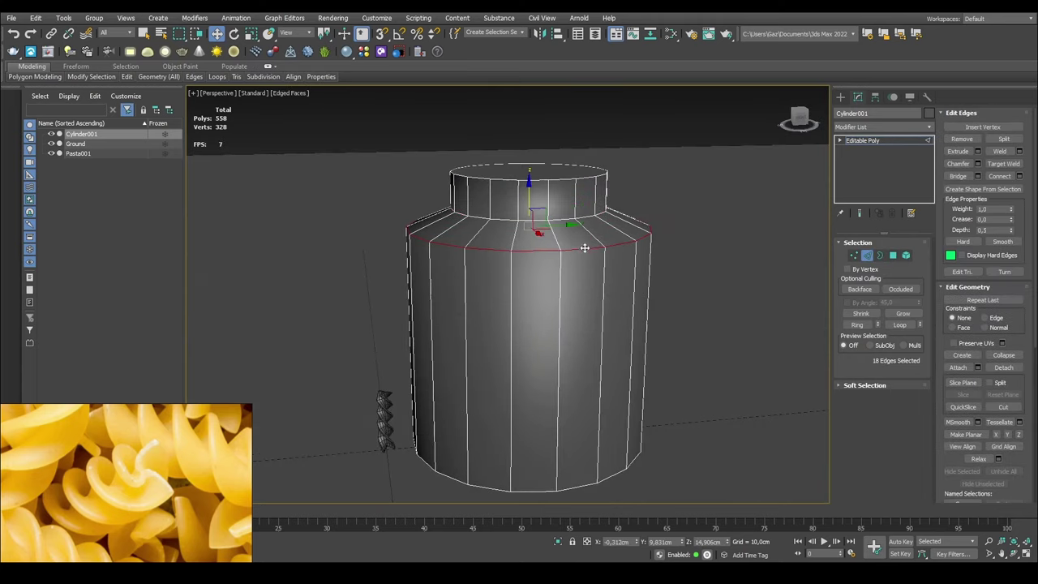
- Select the polygon on the jar's underside and isolate the jar from the other objects
{"action": "middle_click_drag", "start_coordinate": [591, 470], "coordinate": [577, 414], "text": "alt"}
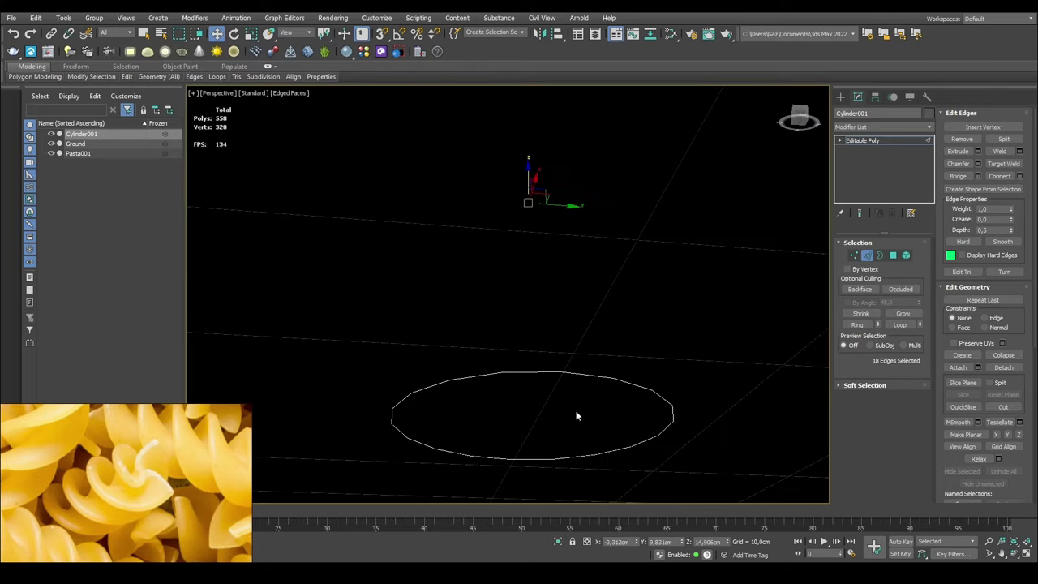
{"action": "key", "text": "4"}
{"action": "left_click", "coordinate": [579, 416]}
{"action": "key", "text": "e"}
{"action": "key", "text": "r"}
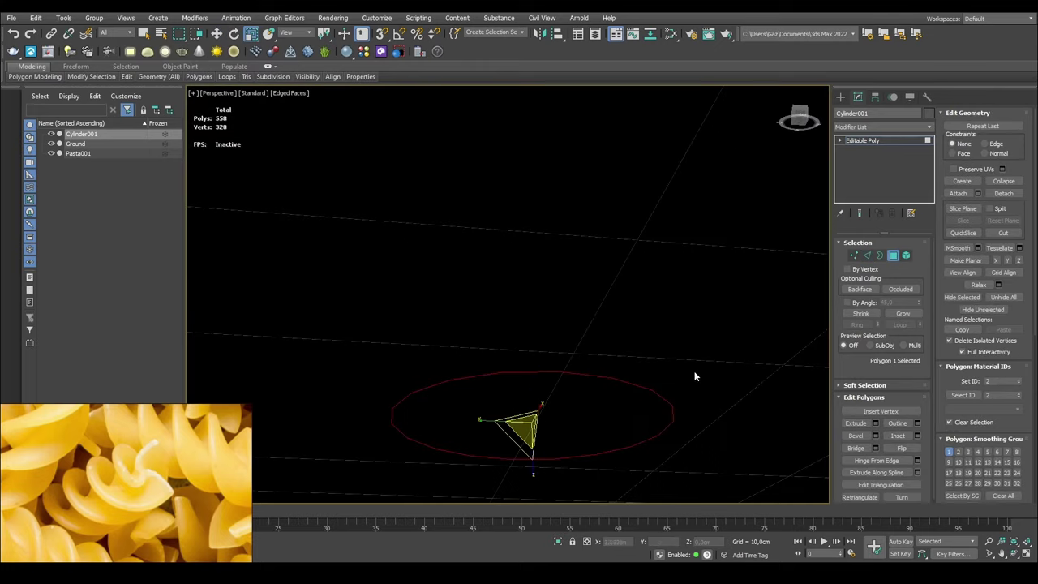
{"action": "middle_click_drag", "start_coordinate": [698, 376], "coordinate": [680, 347], "text": "alt"}
{"action": "right_click", "coordinate": [679, 340]}
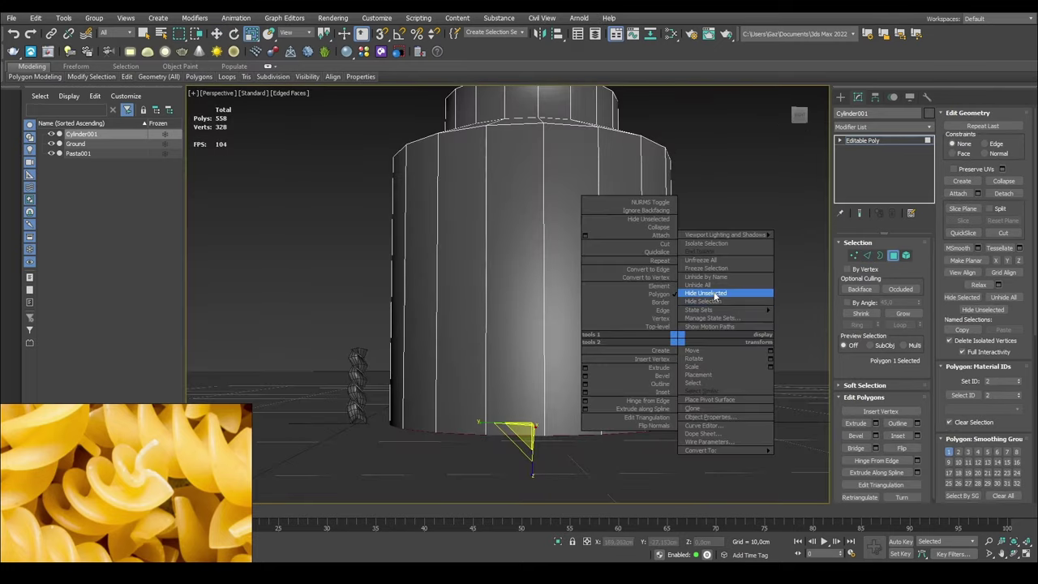
{"action": "left_click", "coordinate": [717, 294]}
{"action": "middle_click_drag", "start_coordinate": [717, 293], "coordinate": [706, 153]}
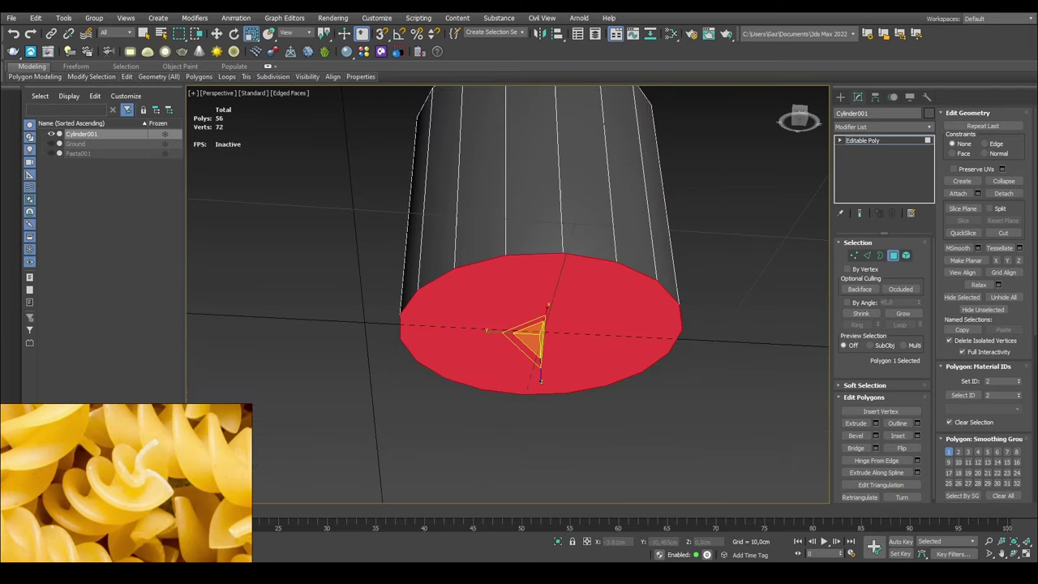
- Inset the jar's bottom polygon twice by scaled extrusion and collapse the innermost polygon into a single center vertex
{"action": "middle_click_drag", "start_coordinate": [612, 289], "coordinate": [610, 269]}
{"action": "left_click_drag", "start_coordinate": [534, 311], "coordinate": [532, 353], "text": "shift"}
{"action": "key", "text": "2"}
{"action": "key", "text": "4"}
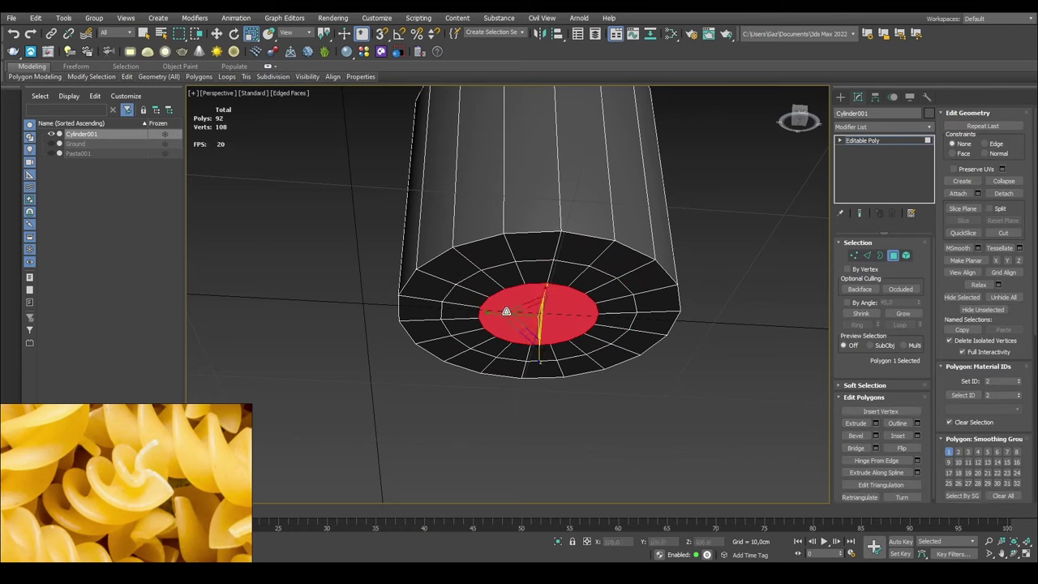
{"action": "left_click", "coordinate": [1005, 182]}
{"action": "key", "text": "1"}
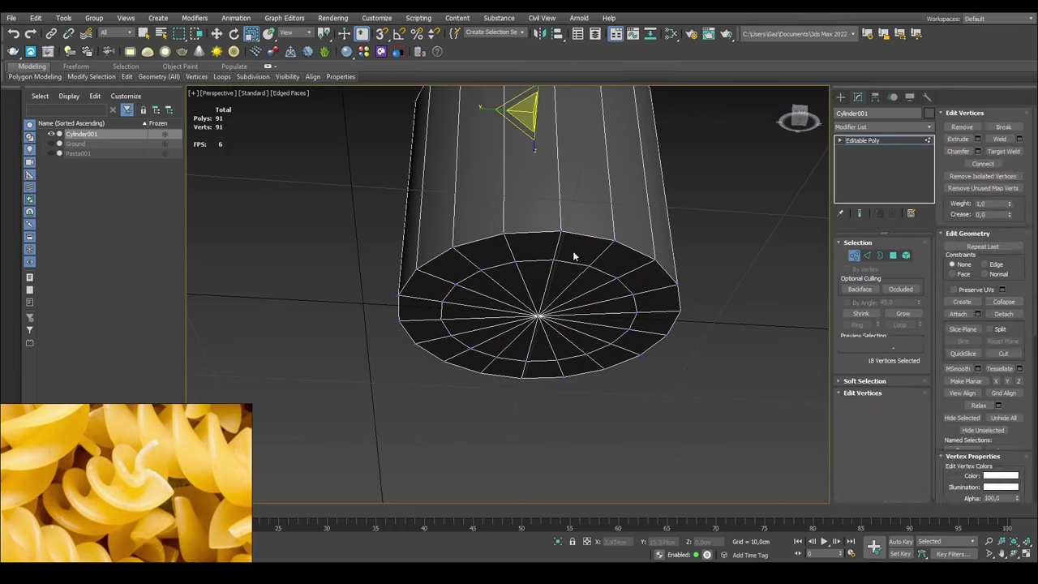
- Chamfer the edge loops around the jar's base and outer shoulder by 0.837 cm with 2 segments
{"action": "key", "text": "2"}
{"action": "double_click", "coordinate": [545, 232]}
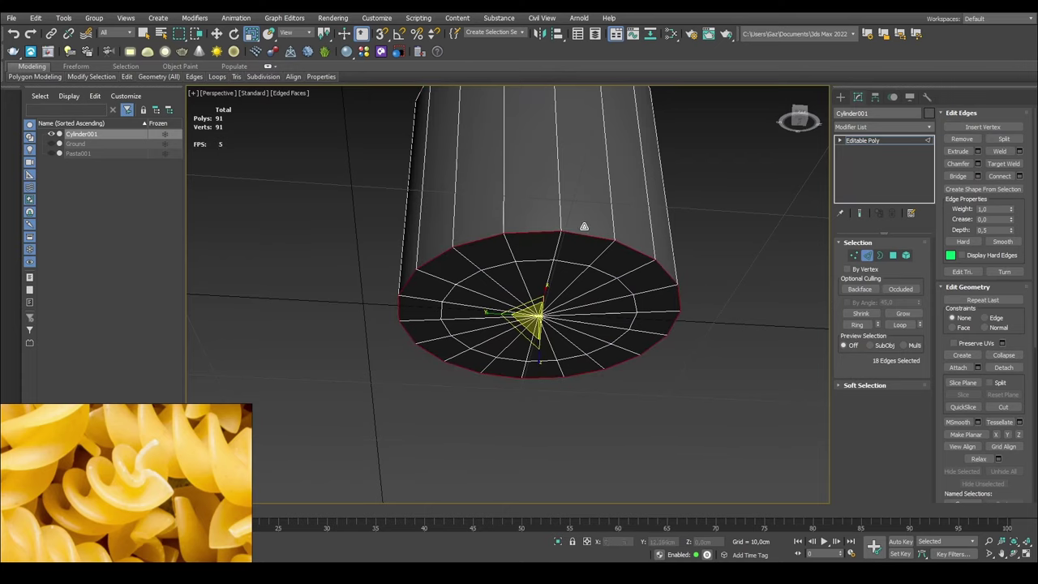
{"action": "middle_click_drag", "start_coordinate": [557, 227], "coordinate": [581, 218], "text": "alt"}
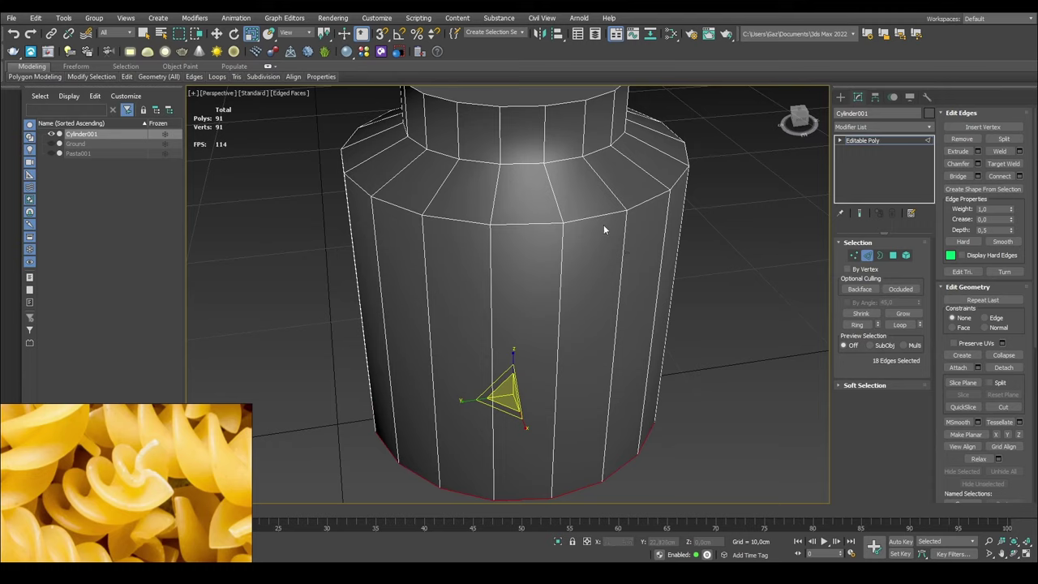
{"action": "double_click", "coordinate": [523, 221], "text": "ctrl"}
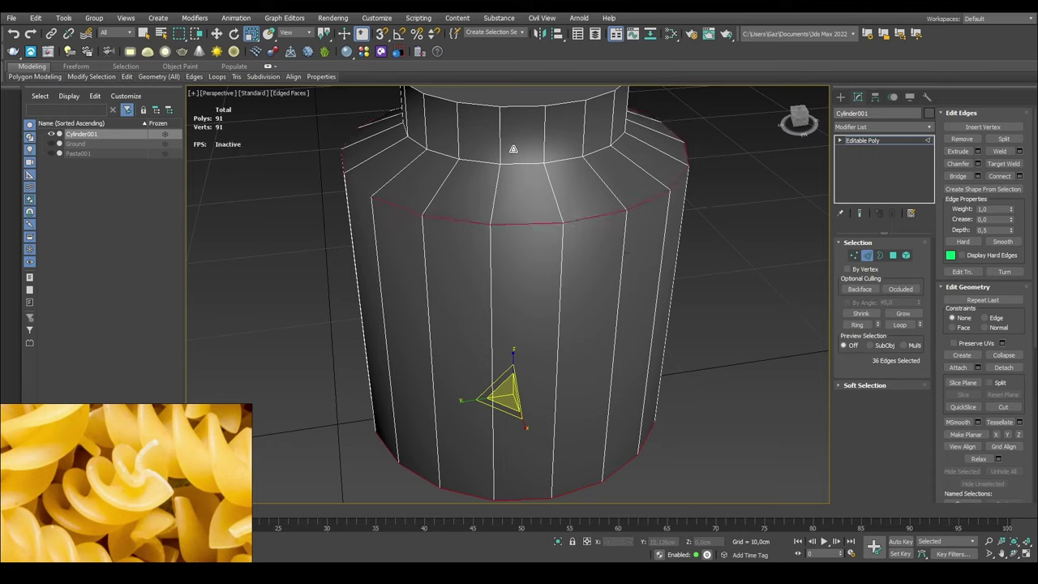
{"action": "left_click", "coordinate": [519, 164], "text": "ctrl"}
{"action": "key", "text": "ctrl+z"}
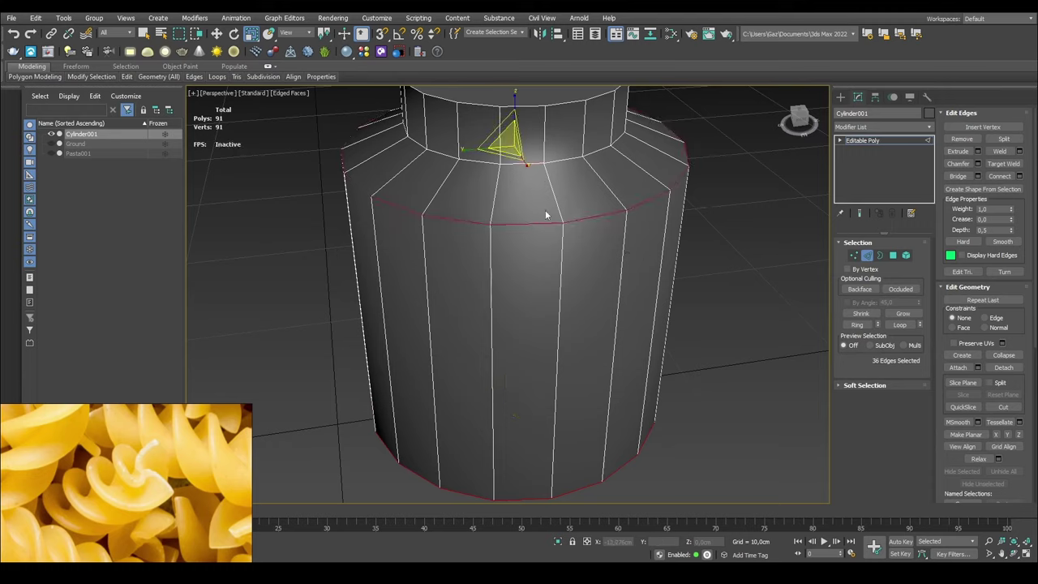
{"action": "left_click", "coordinate": [977, 163]}
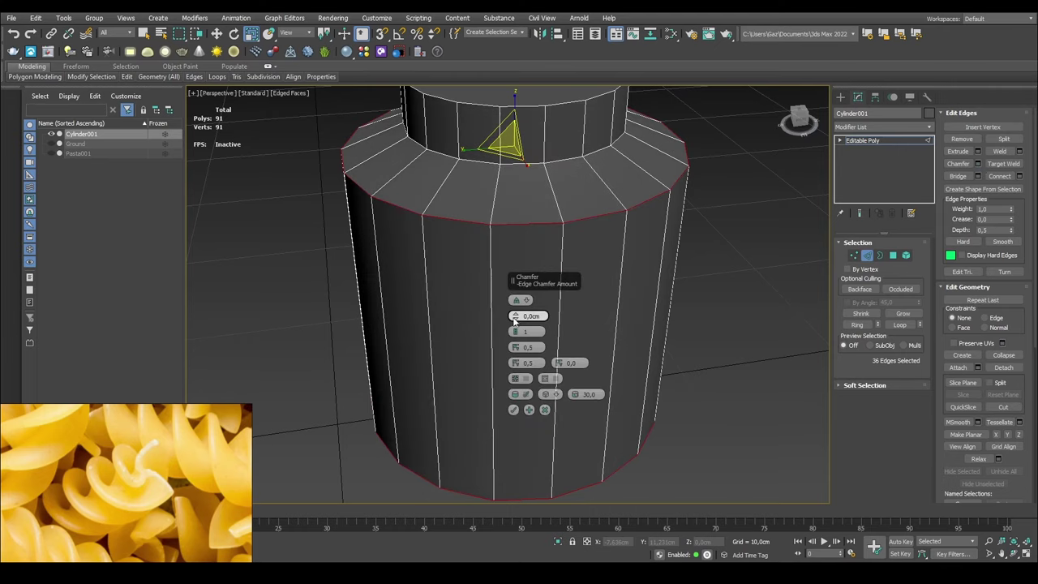
{"action": "mouse_move", "coordinate": [513, 316]}
{"action": "left_mouse_down"}
{"action": "mouse_move", "coordinate": [513, 305]}
{"action": "mouse_move", "coordinate": [515, 329]}
{"action": "left_mouse_up"}
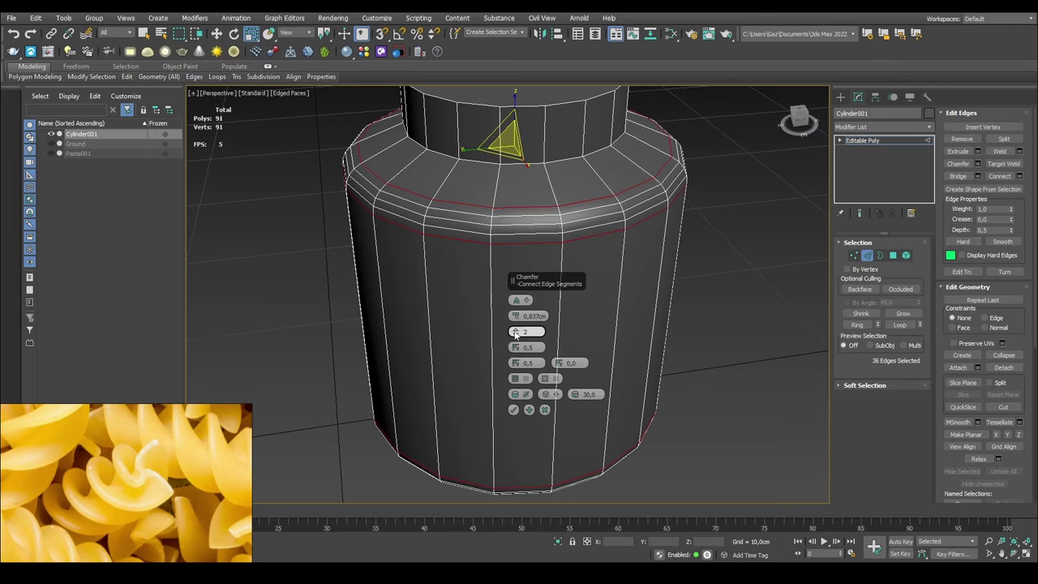
{"action": "left_click", "coordinate": [513, 409]}
{"action": "left_click", "coordinate": [765, 237]}
- Chamfer the edge loop where the neck meets the shoulder by 0.279 cm with 1 segment
{"action": "double_click", "coordinate": [541, 160]}
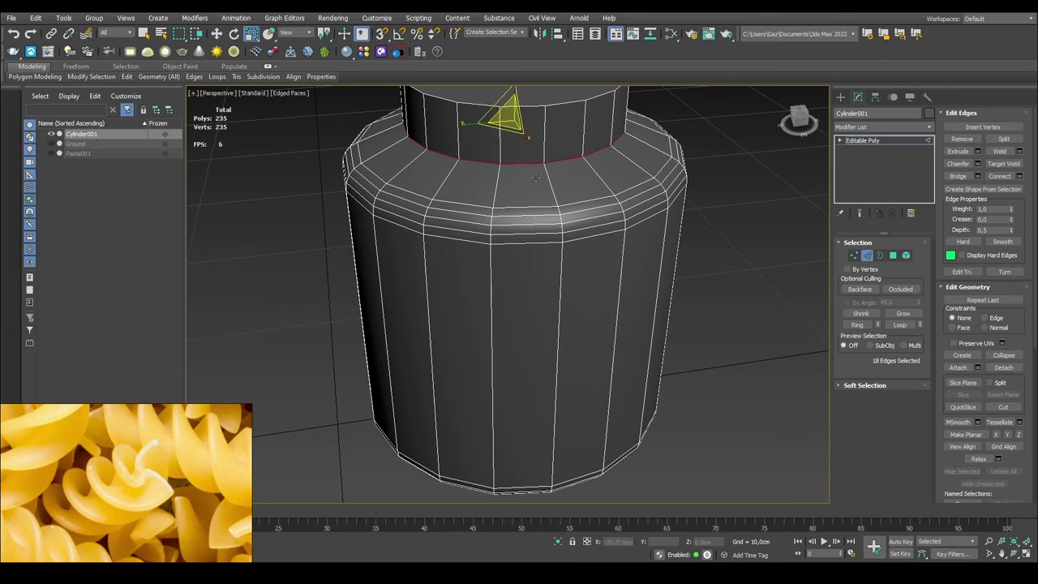
{"action": "middle_click_drag", "start_coordinate": [541, 160], "coordinate": [718, 197], "text": "alt"}
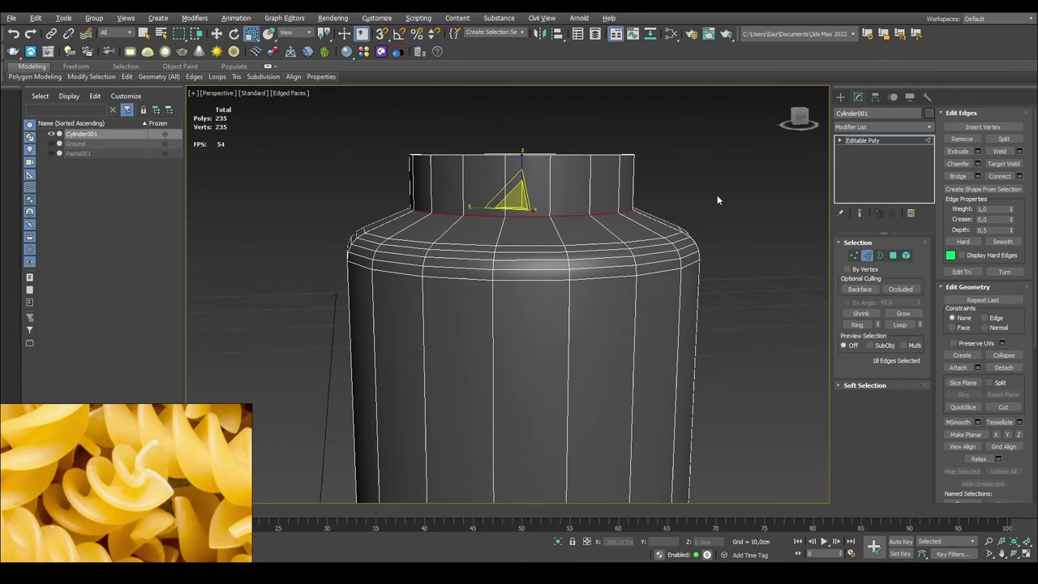
{"action": "left_click", "coordinate": [979, 164]}
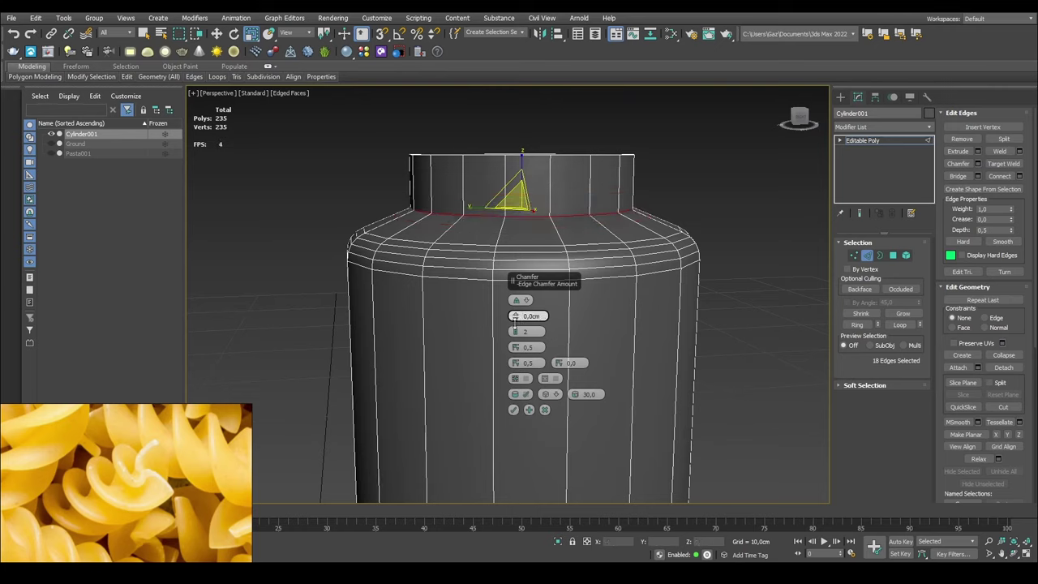
{"action": "left_click_drag", "start_coordinate": [514, 317], "coordinate": [513, 308]}
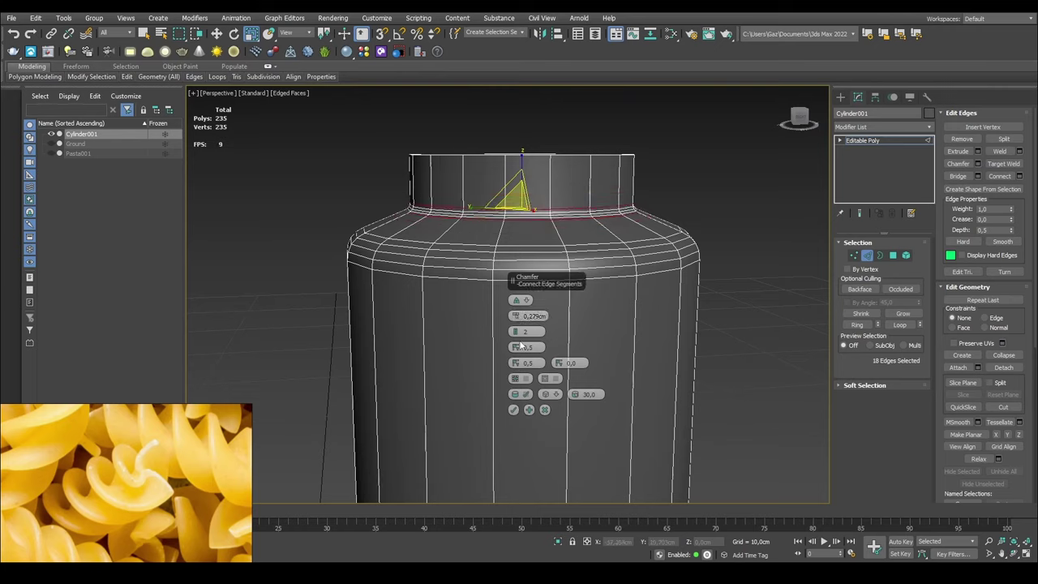
{"action": "left_click", "coordinate": [515, 335]}
{"action": "left_click", "coordinate": [514, 409]}
{"action": "left_click", "coordinate": [719, 115]}
- Delete the cap polygon on top of the neck to open the jar and leave polygon editing
{"action": "middle_click_drag", "start_coordinate": [719, 115], "coordinate": [579, 241], "text": "alt"}
{"action": "left_click", "coordinate": [556, 218]}
{"action": "key", "text": "4"}
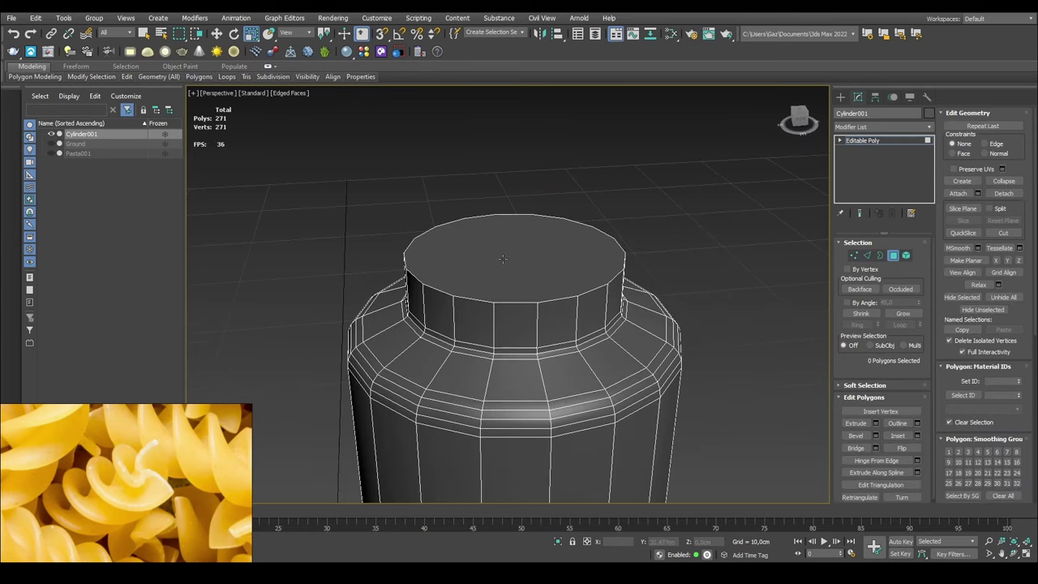
{"action": "left_click", "coordinate": [580, 264]}
{"action": "middle_click_drag", "start_coordinate": [581, 320], "coordinate": [690, 326]}
{"action": "key", "text": "Delete"}
{"action": "scroll", "coordinate": [588, 246], "scroll_direction": "down", "scroll_amount": 5}
{"action": "scroll", "coordinate": [607, 213], "scroll_direction": "up", "scroll_amount": 5}
{"action": "left_click", "coordinate": [894, 255]}
- Add a Shell modifier to the jar with an inner amount of 0.2 cm and an outer amount of 0 cm
{"action": "left_click", "coordinate": [869, 128]}
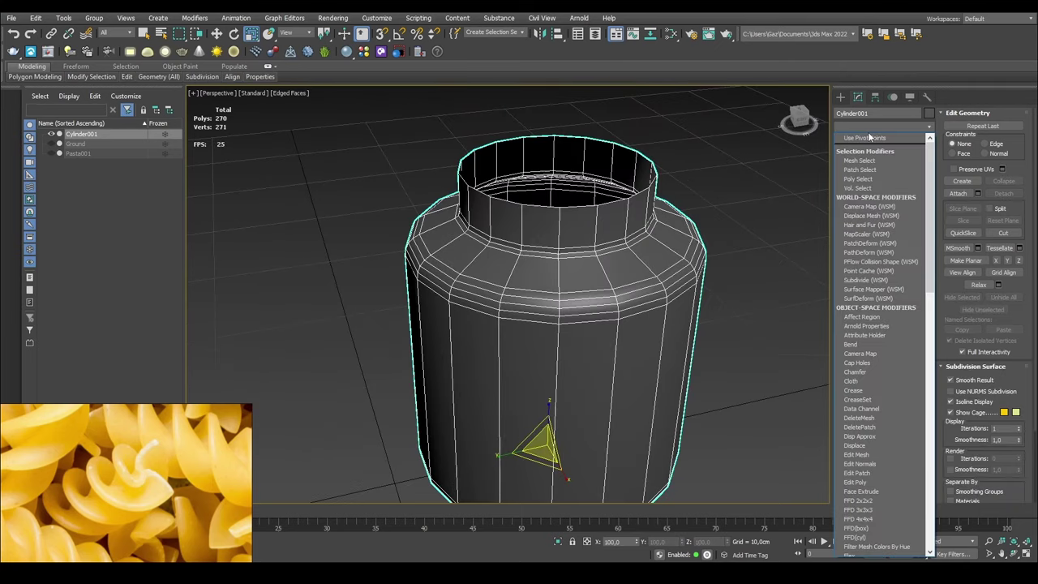
{"action": "type", "text": "sh"}
{"action": "key", "text": "Return"}
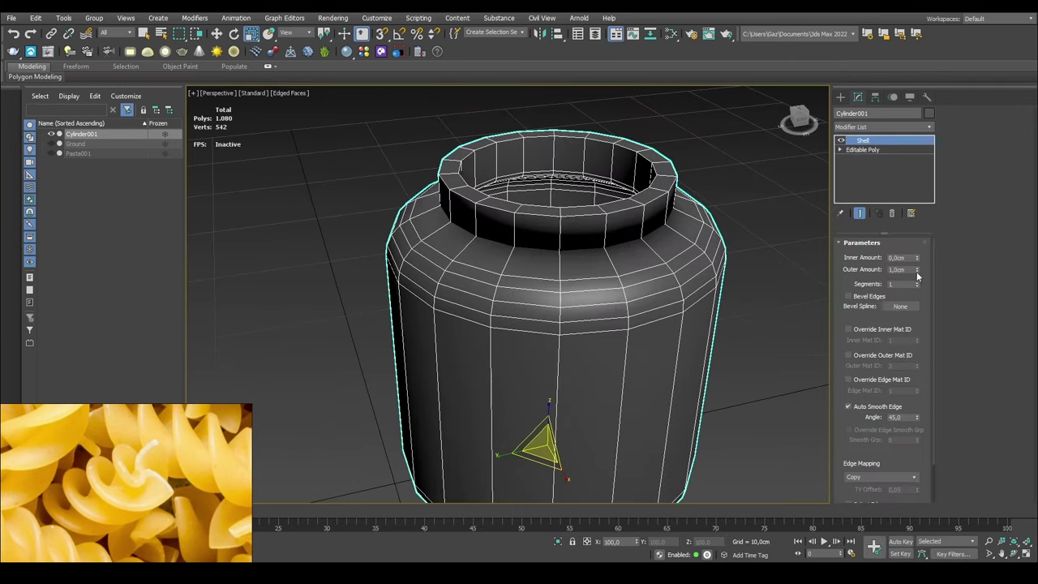
{"action": "right_click", "coordinate": [918, 271]}
{"action": "double_click", "coordinate": [912, 258]}
{"action": "type", "text": "1"}
{"action": "key", "text": "Tab"}
{"action": "left_click_drag", "start_coordinate": [918, 259], "coordinate": [908, 274]}
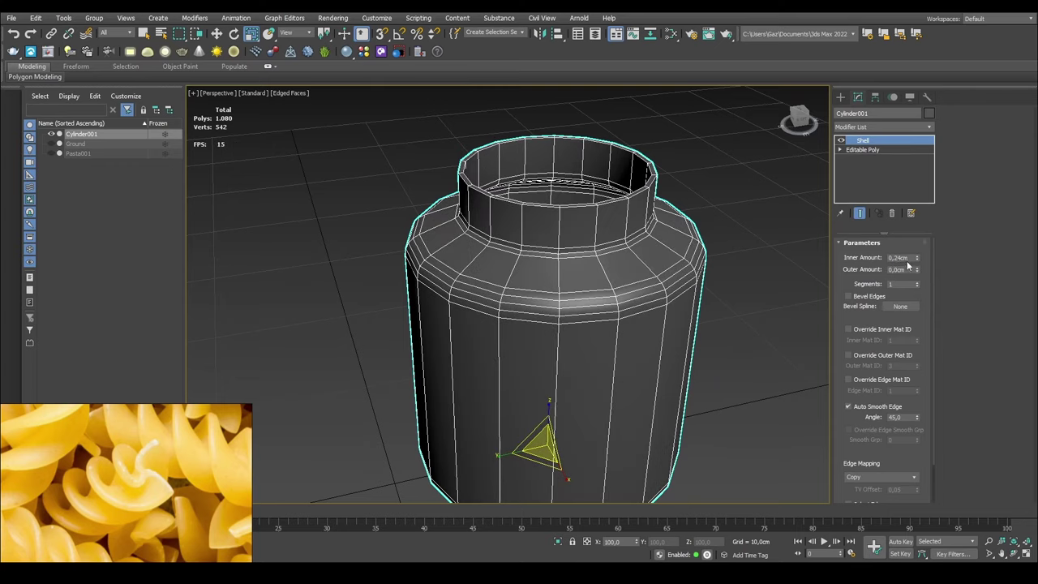
{"action": "type", "text": "0,2"}
{"action": "key", "text": "Return"}
- Add an Edit Poly modifier above the jar's Shell modifier
{"action": "scroll", "coordinate": [686, 247], "scroll_direction": "up", "scroll_amount": 5}
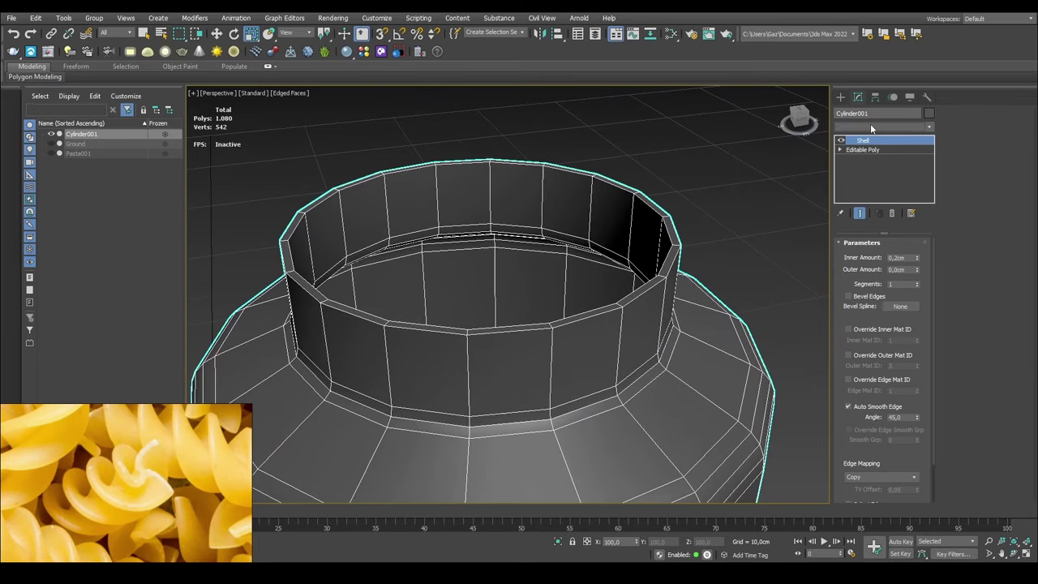
{"action": "left_click", "coordinate": [871, 127]}
{"action": "key", "text": "e"}
{"action": "left_click", "coordinate": [876, 166]}
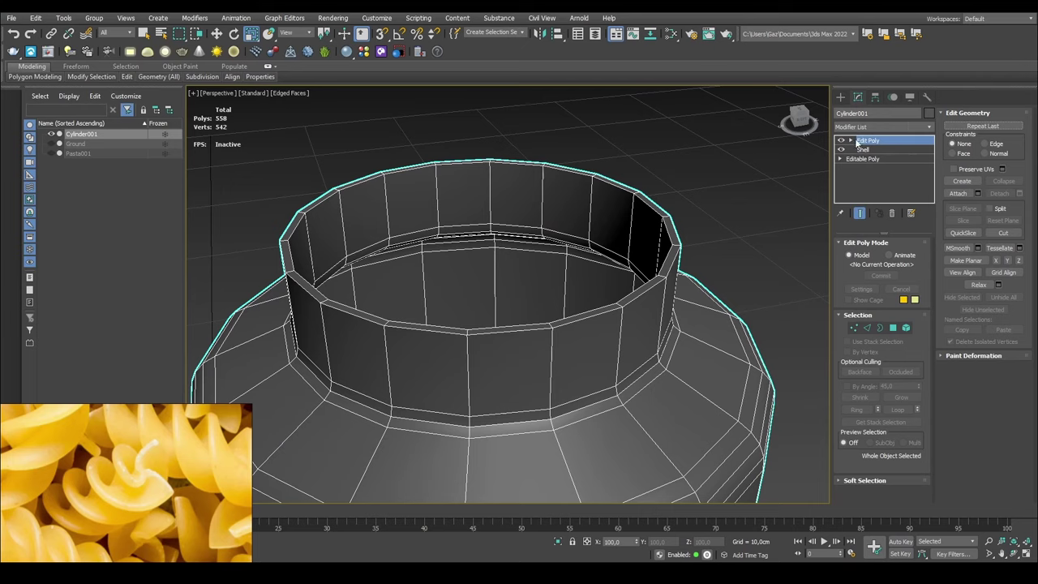
- Chamfer the outer and inner edge loops of the jar's mouth rim by 0.07 cm with 1 segment
{"action": "key", "text": "2"}
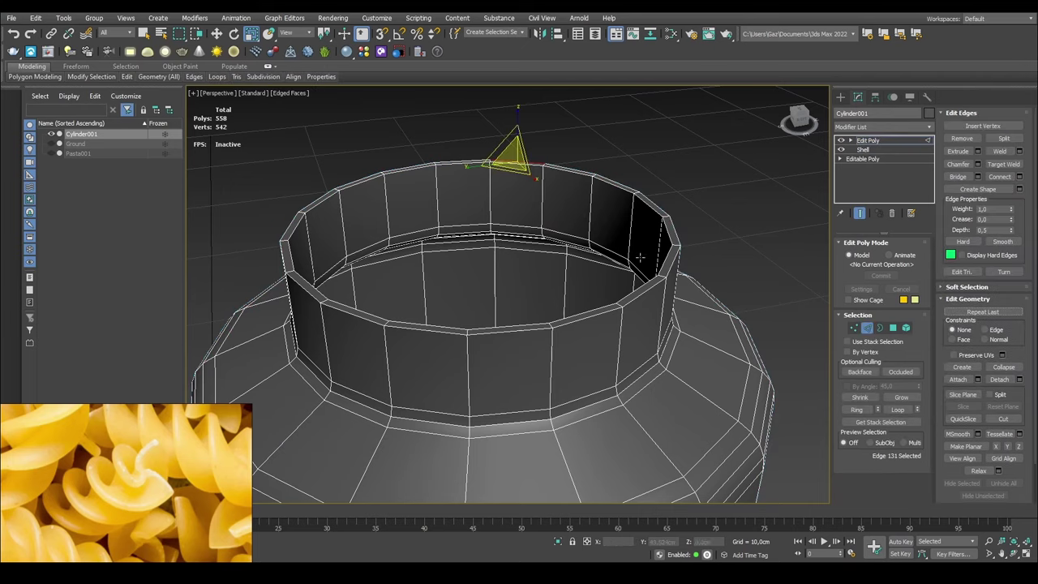
{"action": "double_click", "coordinate": [646, 291]}
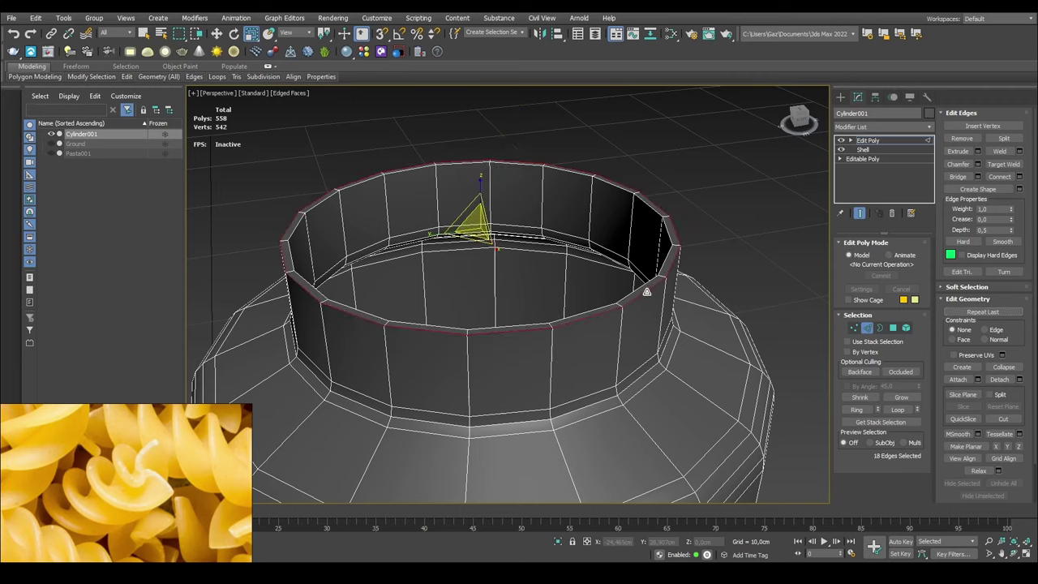
{"action": "double_click", "coordinate": [641, 288], "text": "ctrl"}
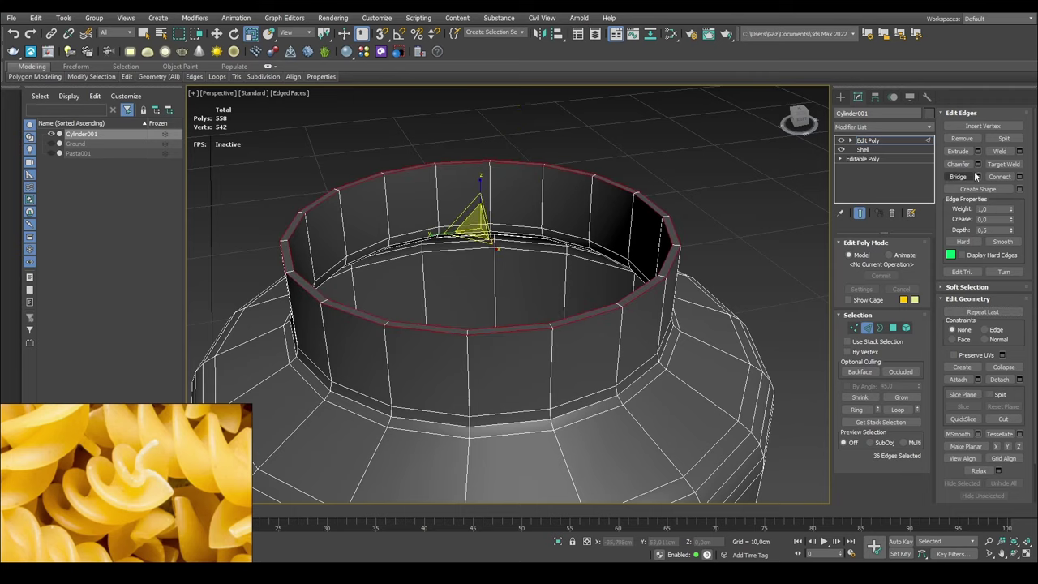
{"action": "middle_click_drag", "start_coordinate": [512, 344], "coordinate": [517, 322], "text": "alt"}
{"action": "scroll", "coordinate": [517, 322], "scroll_direction": "up", "scroll_amount": 3}
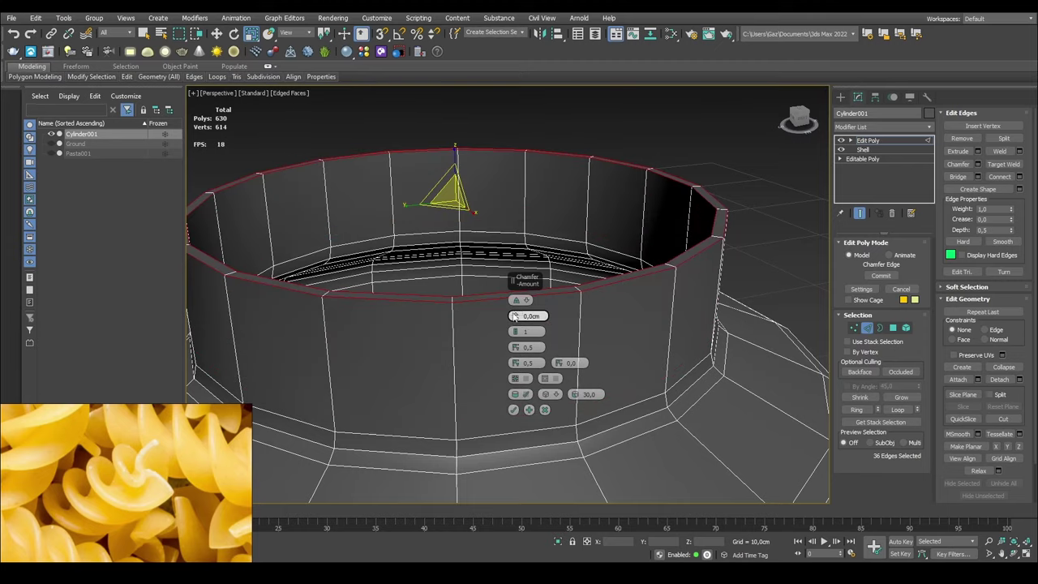
{"action": "left_click_drag", "start_coordinate": [515, 317], "coordinate": [514, 308]}
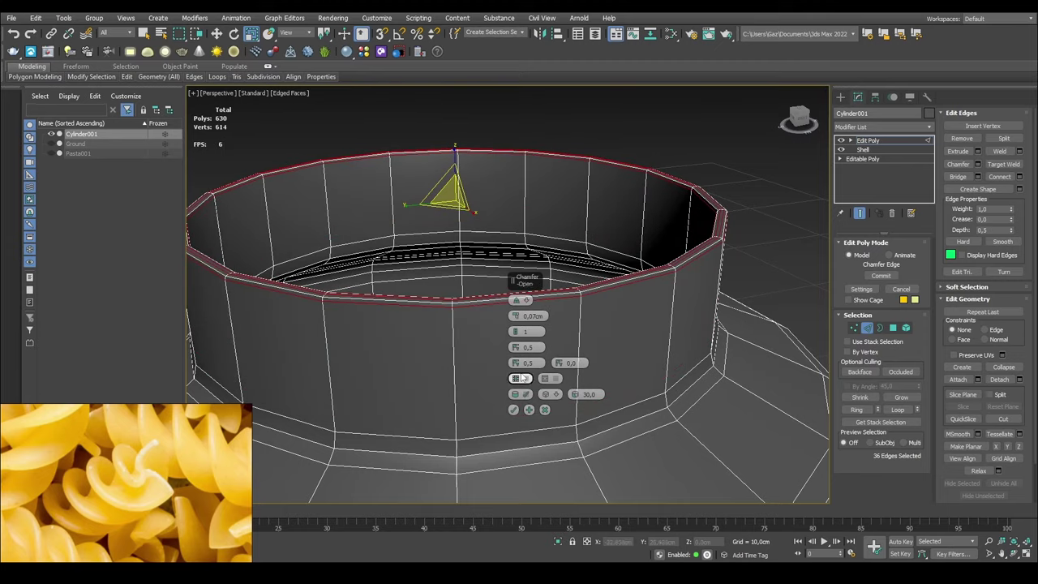
{"action": "left_click", "coordinate": [513, 409]}
{"action": "left_click", "coordinate": [769, 146]}
- Leave edge editing on the cylinder and rename the object as Jar
{"action": "middle_click_drag", "start_coordinate": [650, 215], "coordinate": [658, 224]}
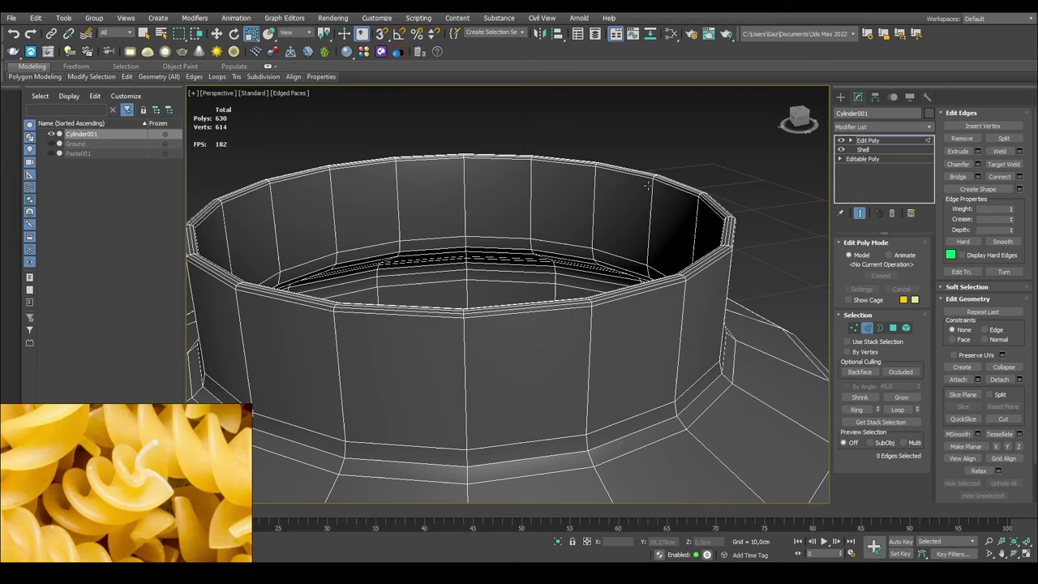
{"action": "scroll", "coordinate": [648, 186], "scroll_direction": "down", "scroll_amount": 6}
{"action": "mouse_move", "coordinate": [648, 186]}
{"action": "middle_mouse_down", "text": "alt"}
{"action": "mouse_move", "coordinate": [646, 97]}
{"action": "mouse_move", "coordinate": [651, 306]}
{"action": "mouse_move", "coordinate": [647, 182]}
{"action": "mouse_move", "coordinate": [645, 195]}
{"action": "middle_mouse_up", "text": "alt"}
{"action": "middle_click_drag", "start_coordinate": [645, 194], "coordinate": [597, 308]}
{"action": "scroll", "coordinate": [588, 288], "scroll_direction": "up", "scroll_amount": 5}
{"action": "middle_click_drag", "start_coordinate": [539, 278], "coordinate": [571, 278]}
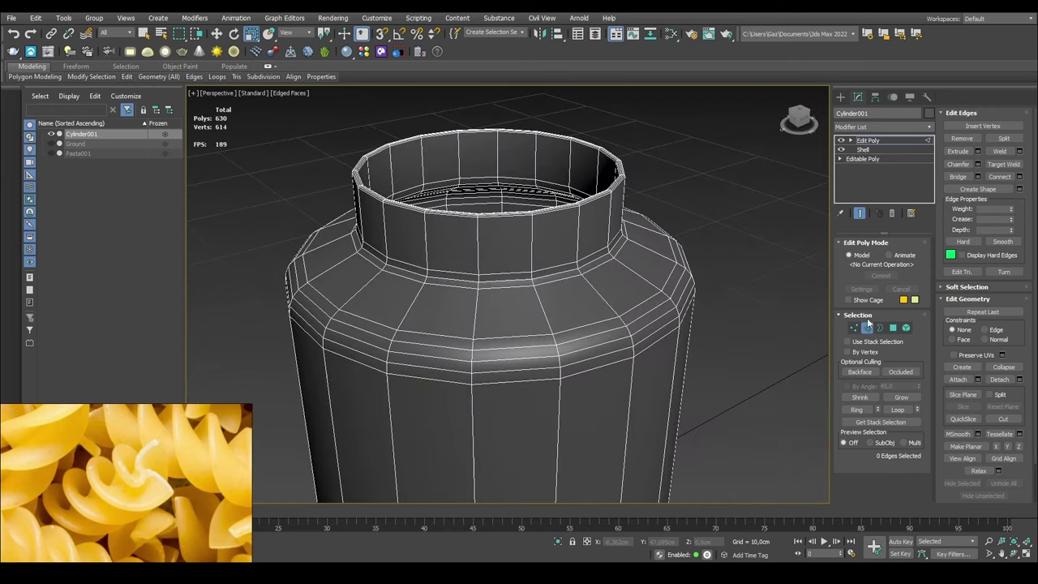
{"action": "left_click", "coordinate": [867, 327]}
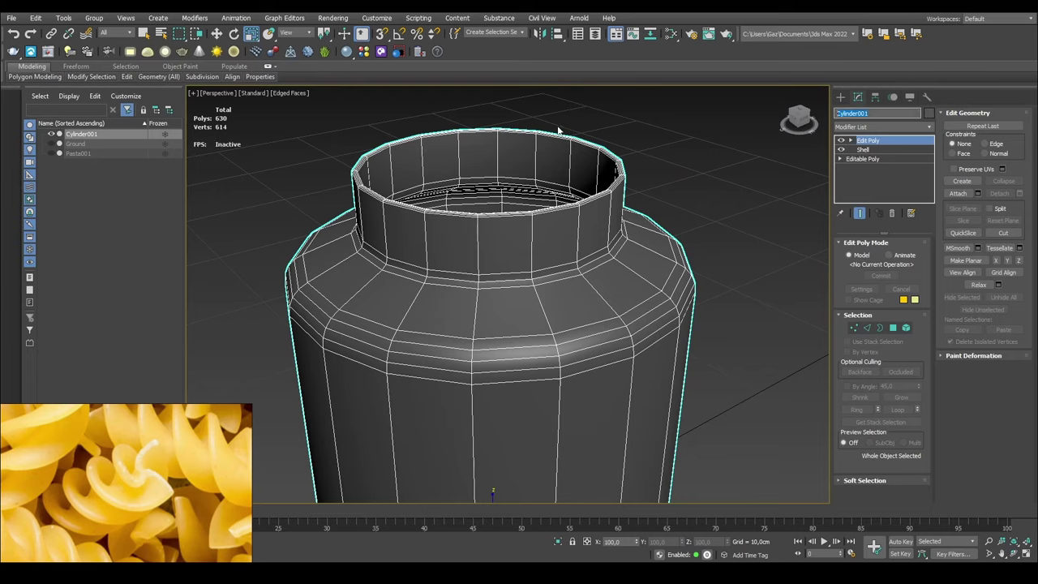
- Bring up the spline creation tools and switch to a top view framed on the jar
{"action": "left_click", "coordinate": [842, 96]}
{"action": "left_click", "coordinate": [854, 114]}
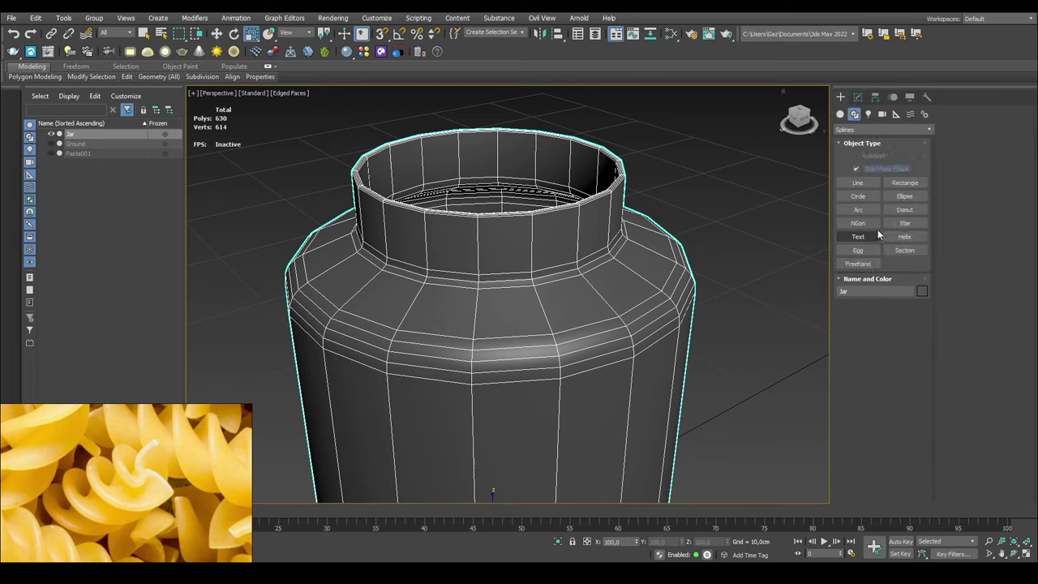
{"action": "left_click", "coordinate": [904, 236]}
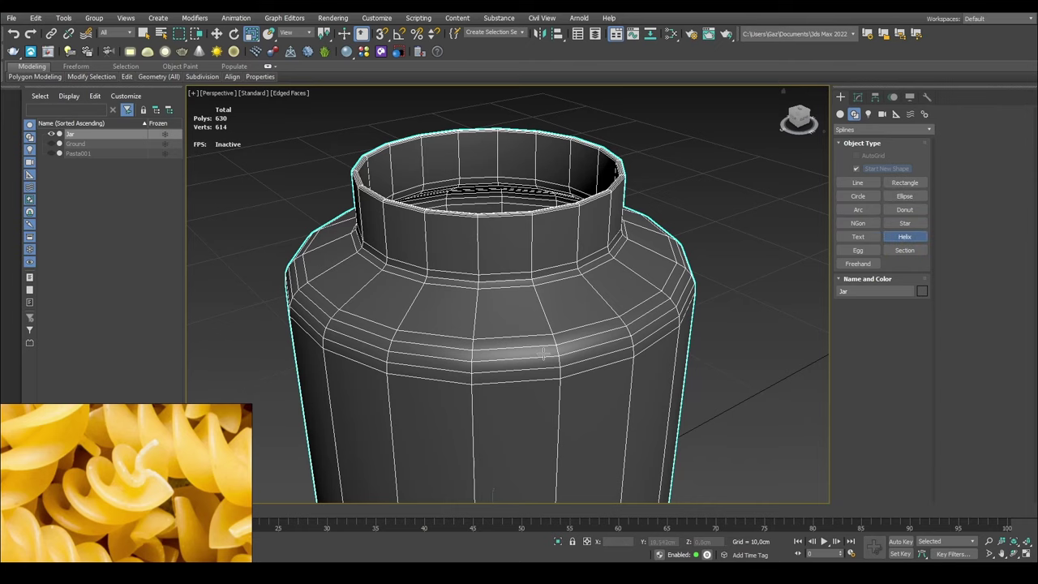
{"action": "key", "text": "t"}
{"action": "key", "text": "z"}
{"action": "middle_click_drag", "start_coordinate": [506, 296], "coordinate": [403, 310]}
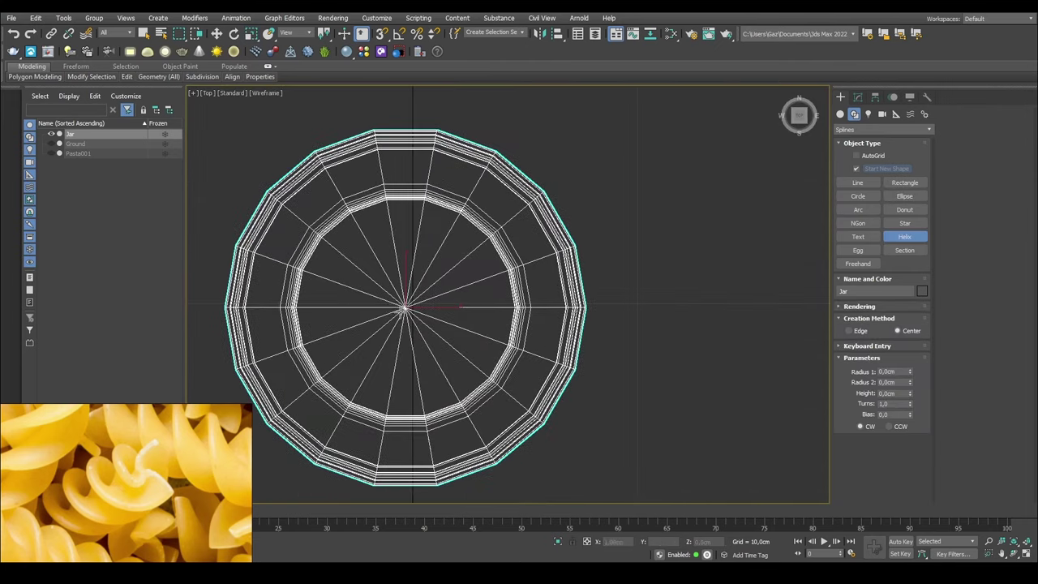
{"action": "right_click", "coordinate": [406, 307]}
- Center the jar on the world origin by setting its X and Y positions to 0
{"action": "key", "text": "w"}
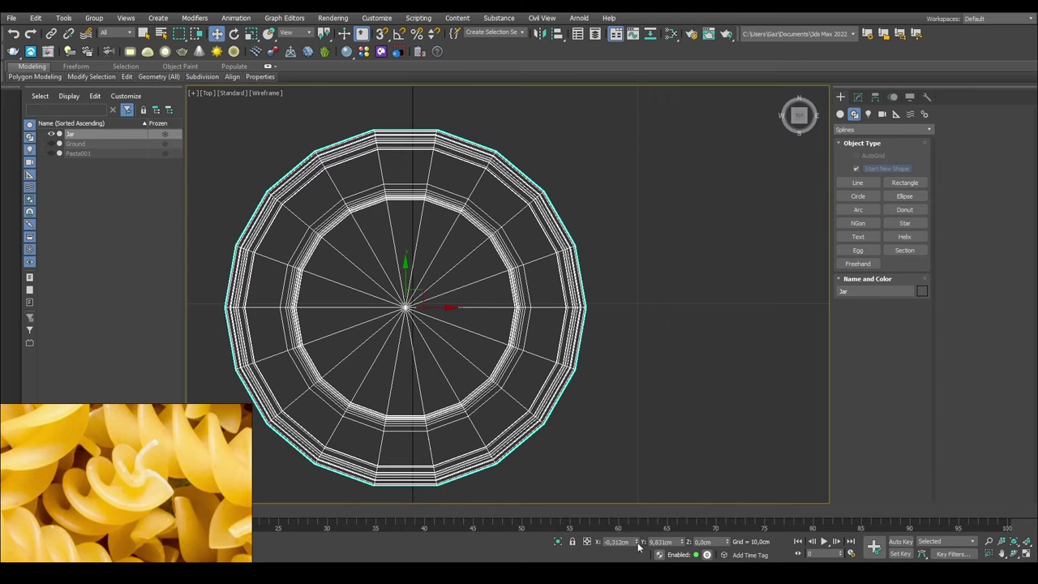
{"action": "right_click", "coordinate": [637, 544]}
{"action": "right_click", "coordinate": [683, 543]}
{"action": "middle_click_drag", "start_coordinate": [544, 455], "coordinate": [620, 296]}
{"action": "scroll", "coordinate": [588, 359], "scroll_direction": "down", "scroll_amount": 3}
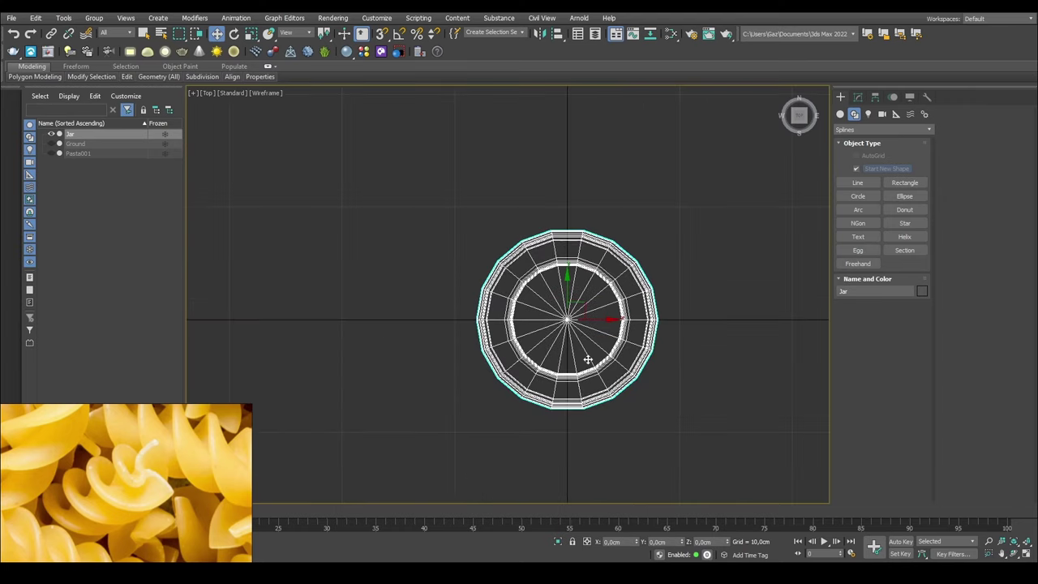
- Draw a nearly flat one-turn helix spline beside the jar, with radii of about 5.2 and 5.7 cm
{"action": "scroll", "coordinate": [742, 389], "scroll_direction": "up", "scroll_amount": 2}
{"action": "left_click", "coordinate": [904, 236]}
{"action": "left_click_drag", "start_coordinate": [700, 290], "coordinate": [702, 204]}
{"action": "left_click", "coordinate": [701, 205]}
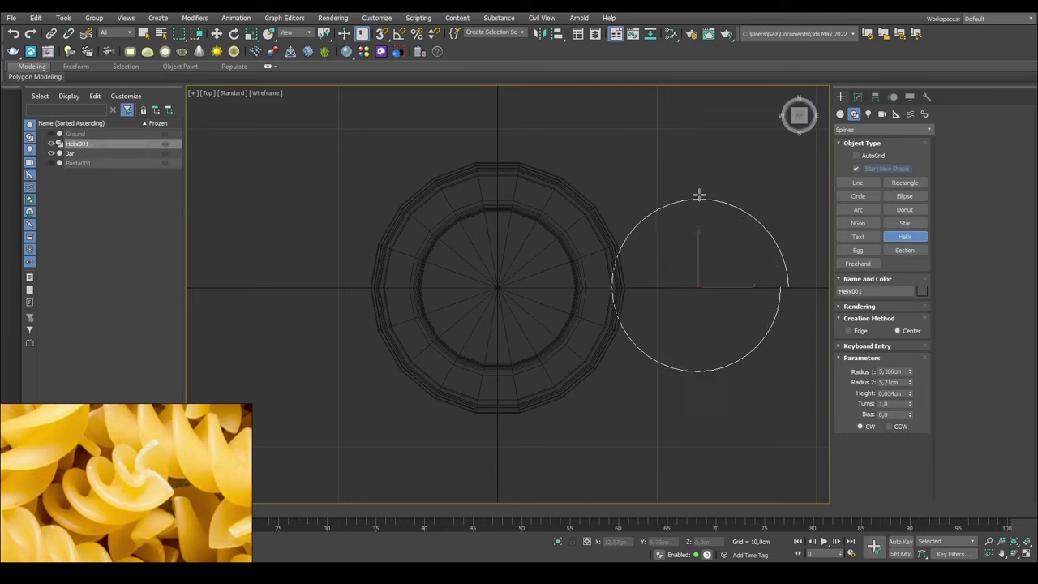
{"action": "left_click", "coordinate": [697, 196]}
{"action": "left_click", "coordinate": [697, 131]}
{"action": "right_click", "coordinate": [787, 277]}
- Set both Radius 1 and Radius 2 of the helix to 5 cm
{"action": "left_click", "coordinate": [859, 96]}
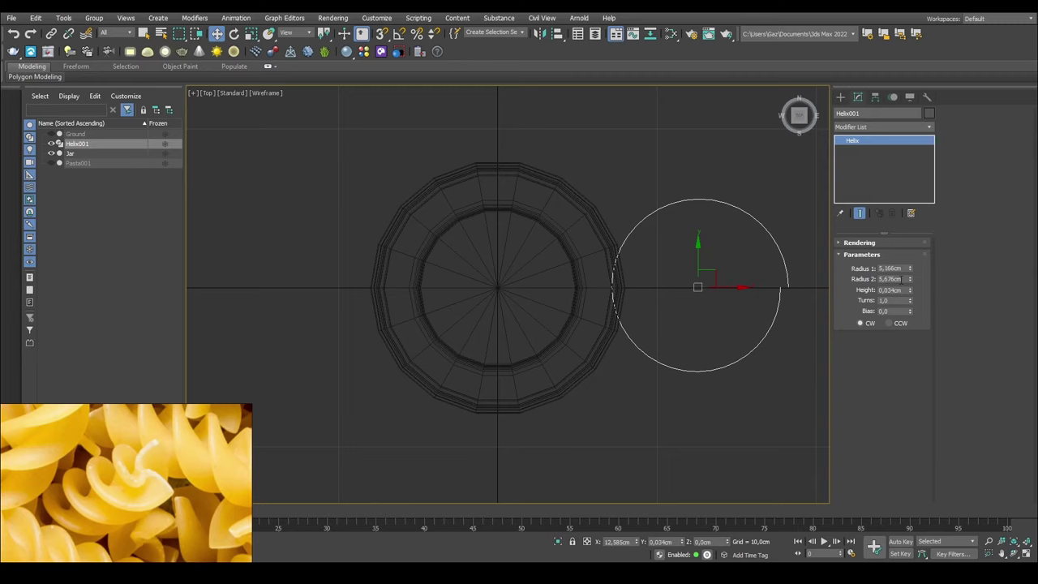
{"action": "type", "text": "5"}
{"action": "key", "text": "Tab"}
{"action": "type", "text": "5"}
{"action": "key", "text": "Tab"}
- Move the helix over the jar's neck, set Radius 2 to 5.15 cm, and zero its X and Y positions
{"action": "left_click_drag", "start_coordinate": [734, 289], "coordinate": [535, 291]}
{"action": "key", "text": "z"}
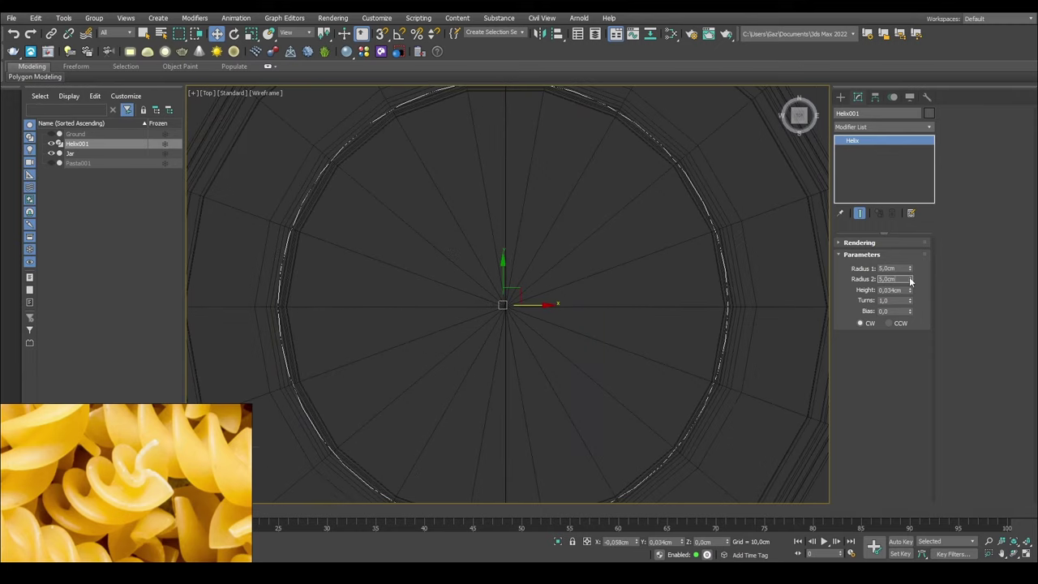
{"action": "left_click_drag", "start_coordinate": [910, 279], "coordinate": [908, 277]}
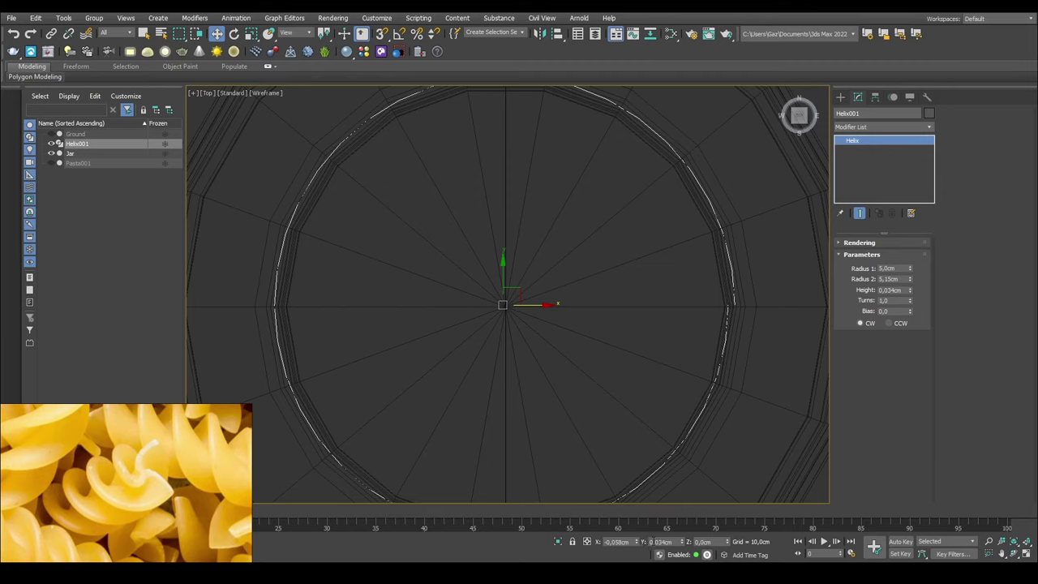
{"action": "right_click", "coordinate": [636, 542]}
{"action": "right_click", "coordinate": [682, 541]}
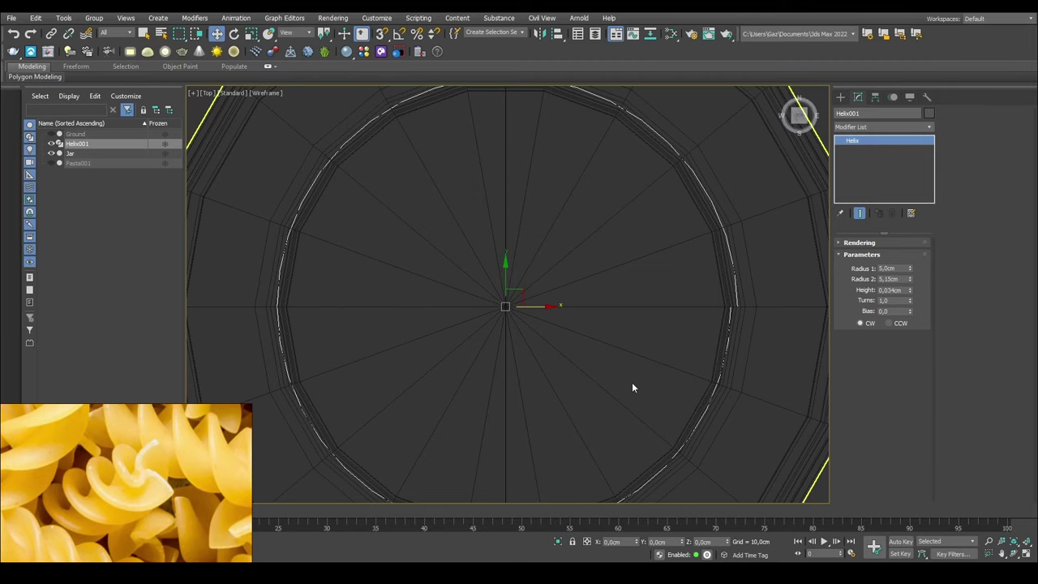
- Raise the helix to the base of the jar's neck, at a Z position of about 16.58 cm
{"action": "key", "text": "p"}
{"action": "key", "text": "z"}
{"action": "scroll", "coordinate": [562, 333], "scroll_direction": "down", "scroll_amount": 6}
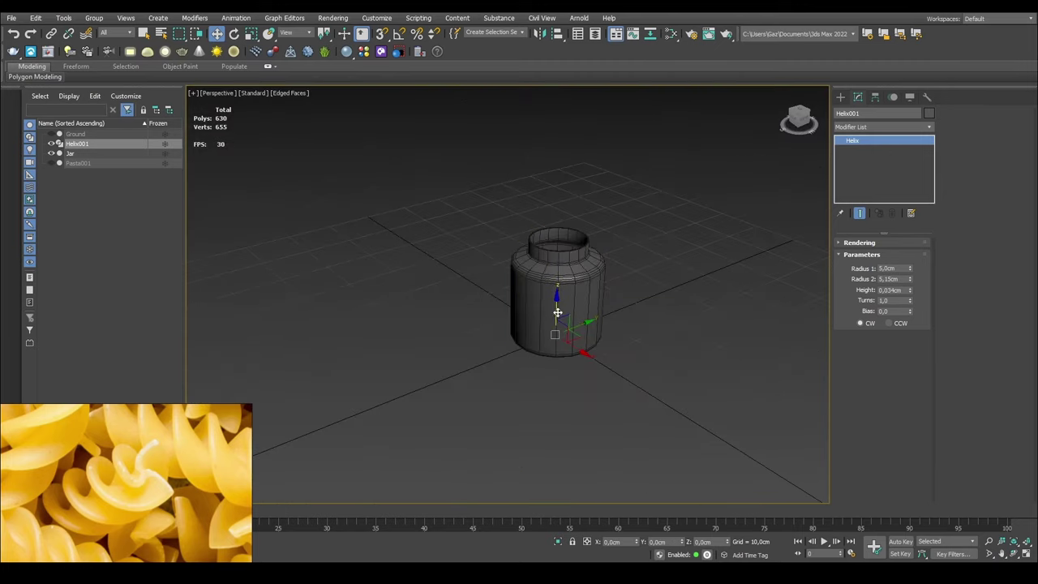
{"action": "left_click_drag", "start_coordinate": [557, 313], "coordinate": [553, 229]}
{"action": "scroll", "coordinate": [598, 266], "scroll_direction": "up", "scroll_amount": 10}
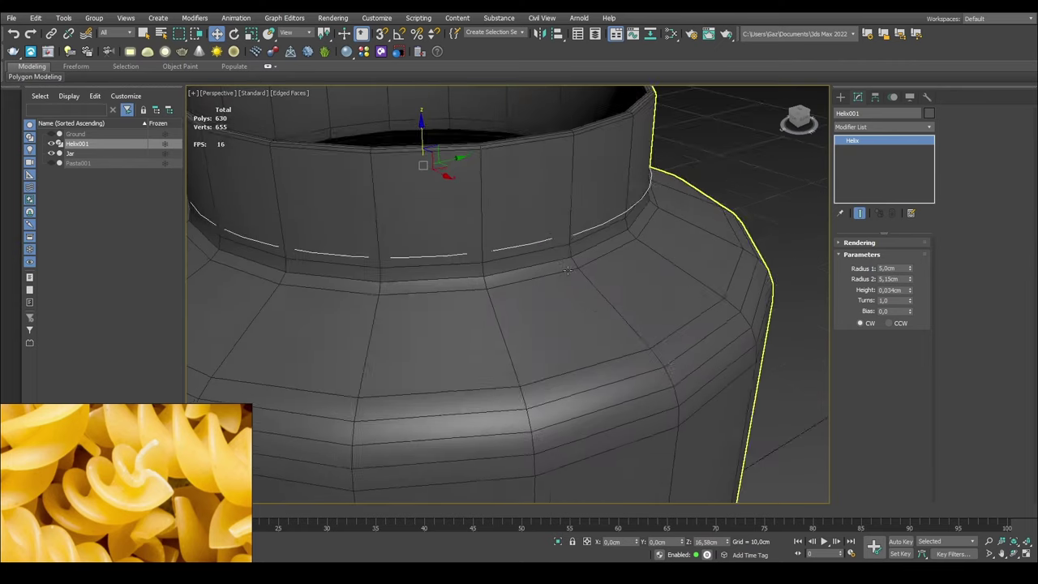
- Make the helix renderable and visible as a tube in the viewport, with a radial thickness of 0.16 cm
{"action": "left_click", "coordinate": [856, 242]}
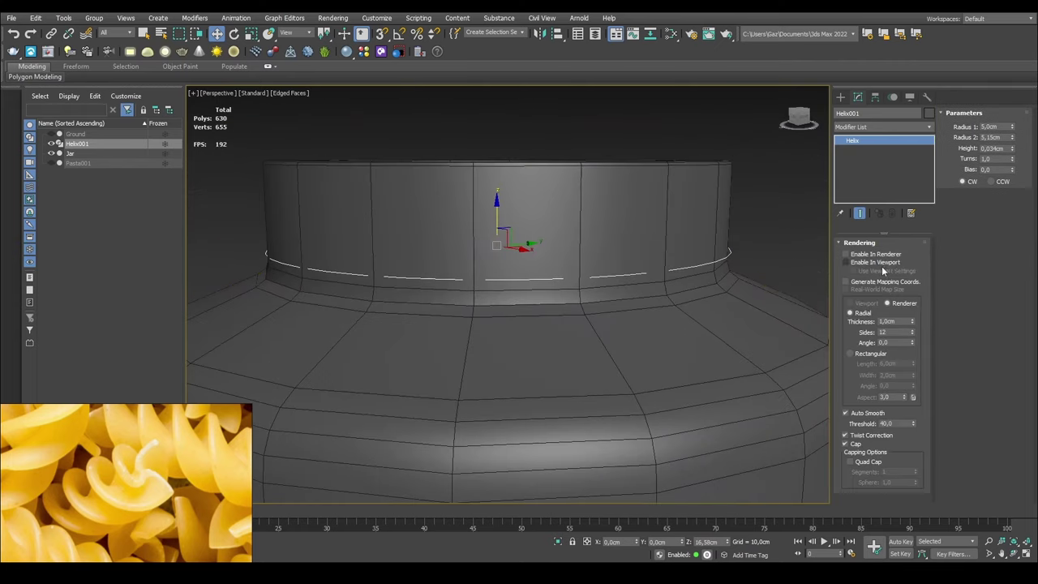
{"action": "left_click", "coordinate": [852, 254]}
{"action": "left_click", "coordinate": [851, 262]}
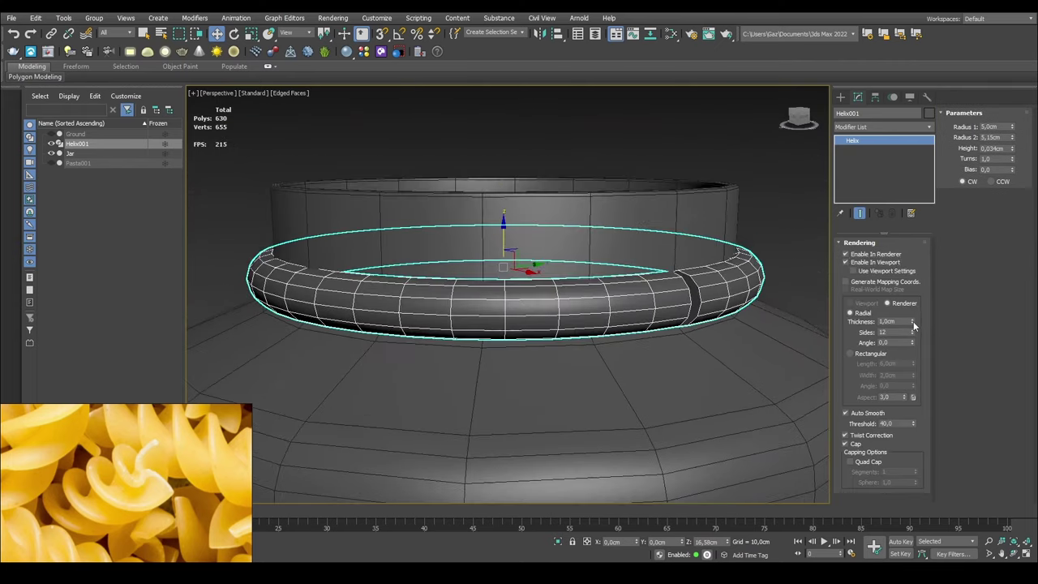
{"action": "left_click_drag", "start_coordinate": [914, 325], "coordinate": [915, 366]}
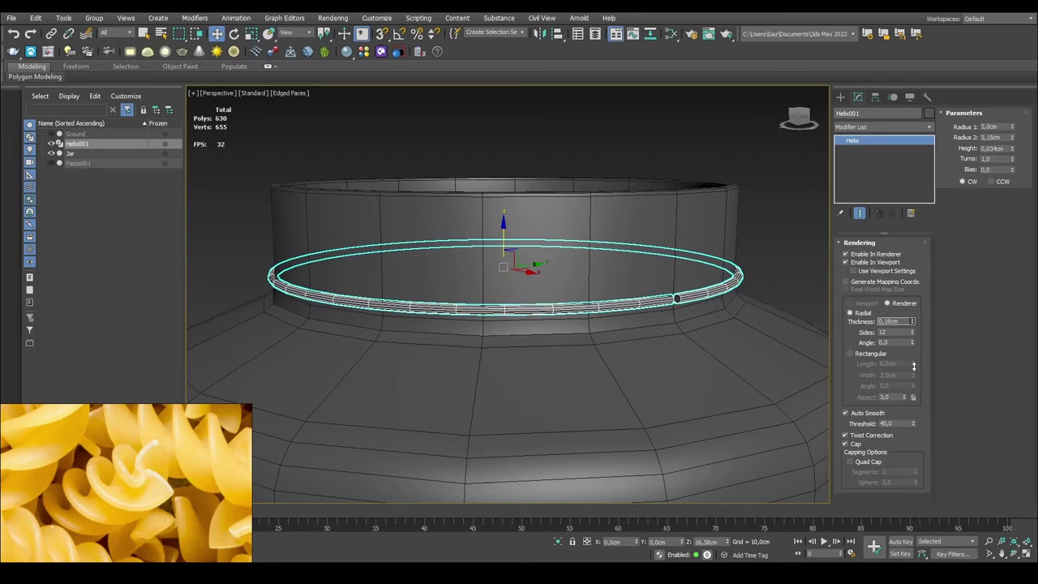
{"action": "middle_click_drag", "start_coordinate": [776, 296], "coordinate": [805, 307]}
{"action": "key", "text": "F4"}
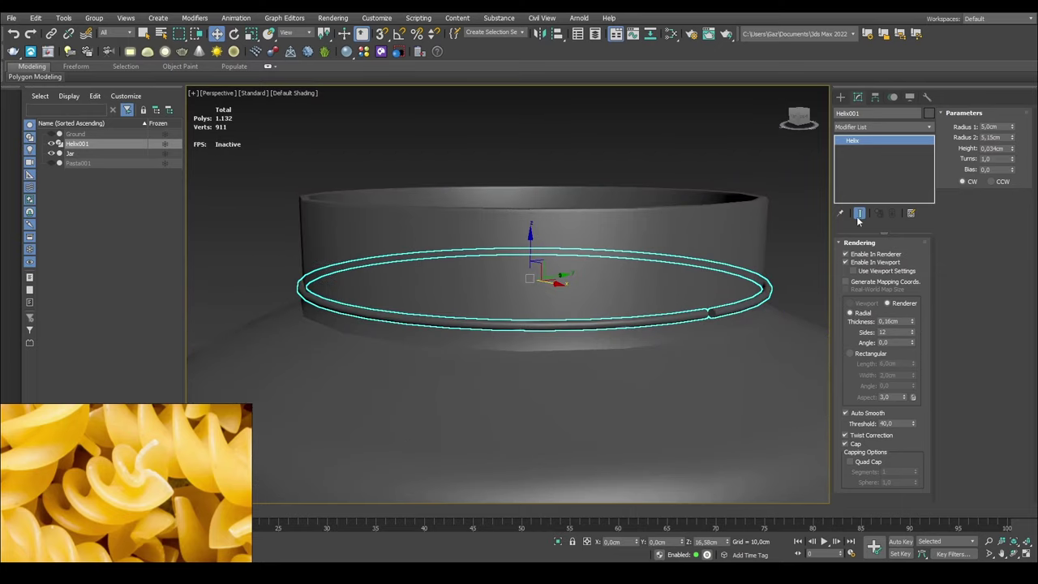
- Set the helix height to 1.908 cm and lower it to a Z position of 16.407 cm
{"action": "left_click", "coordinate": [838, 243]}
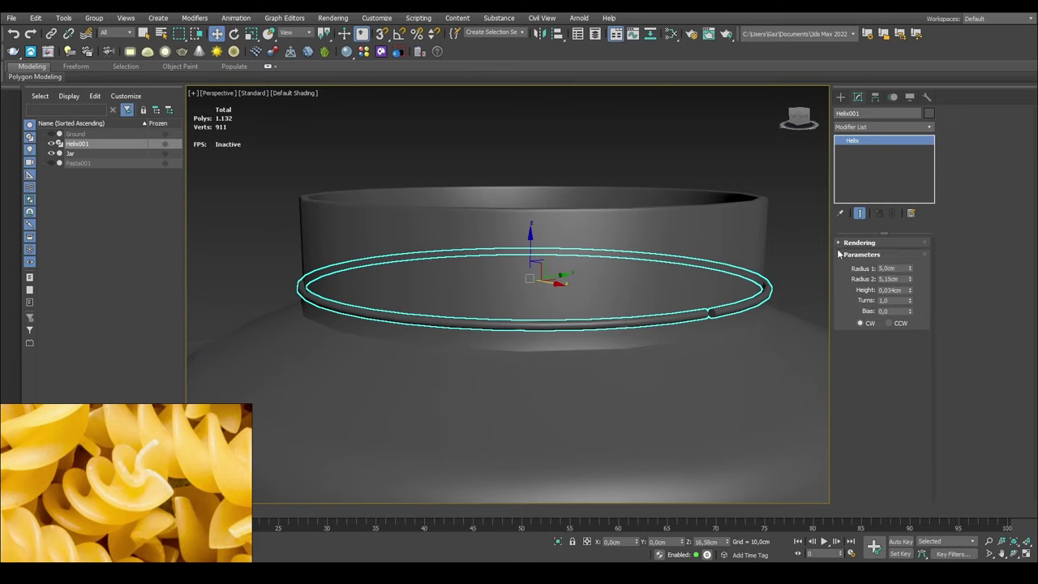
{"action": "left_click_drag", "start_coordinate": [910, 290], "coordinate": [908, 231]}
{"action": "middle_click_drag", "start_coordinate": [553, 278], "coordinate": [563, 279], "text": "alt"}
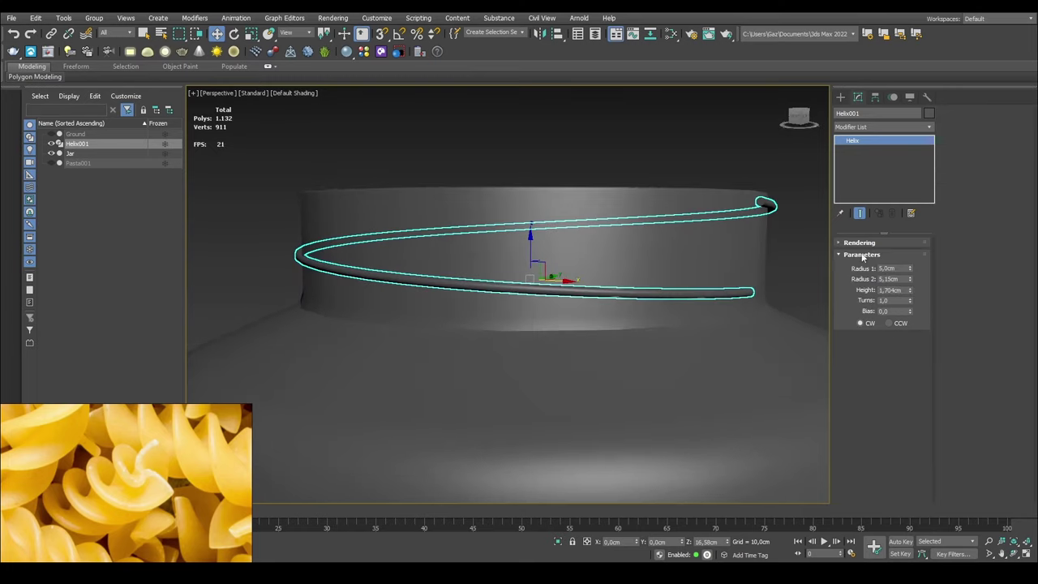
{"action": "left_click_drag", "start_coordinate": [531, 236], "coordinate": [531, 247]}
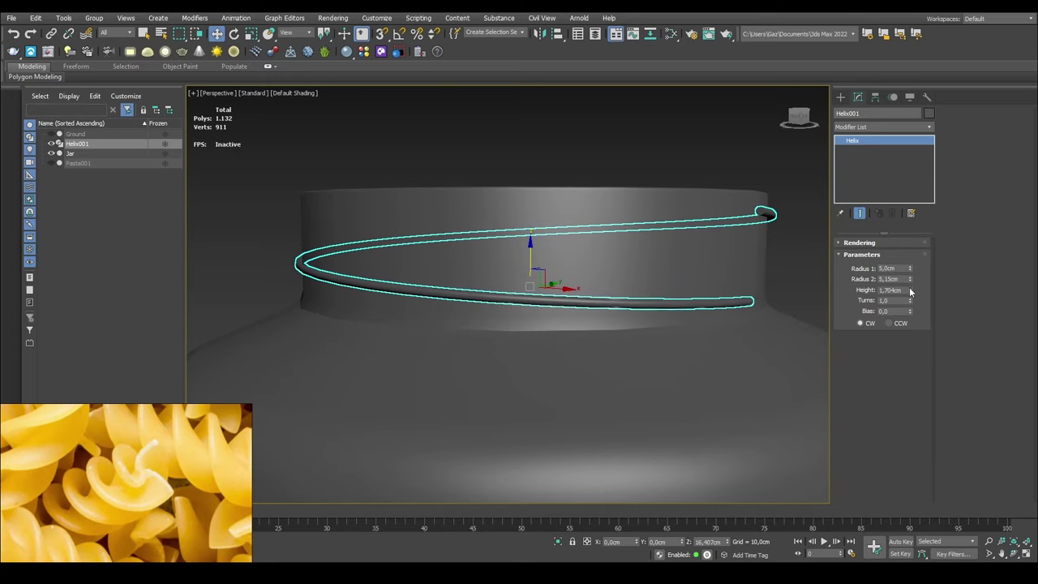
{"action": "left_click_drag", "start_coordinate": [910, 290], "coordinate": [909, 283]}
- Reduce Radius 2 of the helix to 5.045 cm so its upper end sits partly in the neck wall
{"action": "mouse_move", "coordinate": [773, 206]}
{"action": "middle_mouse_down"}
{"action": "mouse_move", "coordinate": [686, 271]}
{"action": "mouse_move", "coordinate": [554, 279]}
{"action": "mouse_move", "coordinate": [638, 284]}
{"action": "middle_mouse_up"}
{"action": "scroll", "coordinate": [554, 279], "scroll_direction": "up", "scroll_amount": 4}
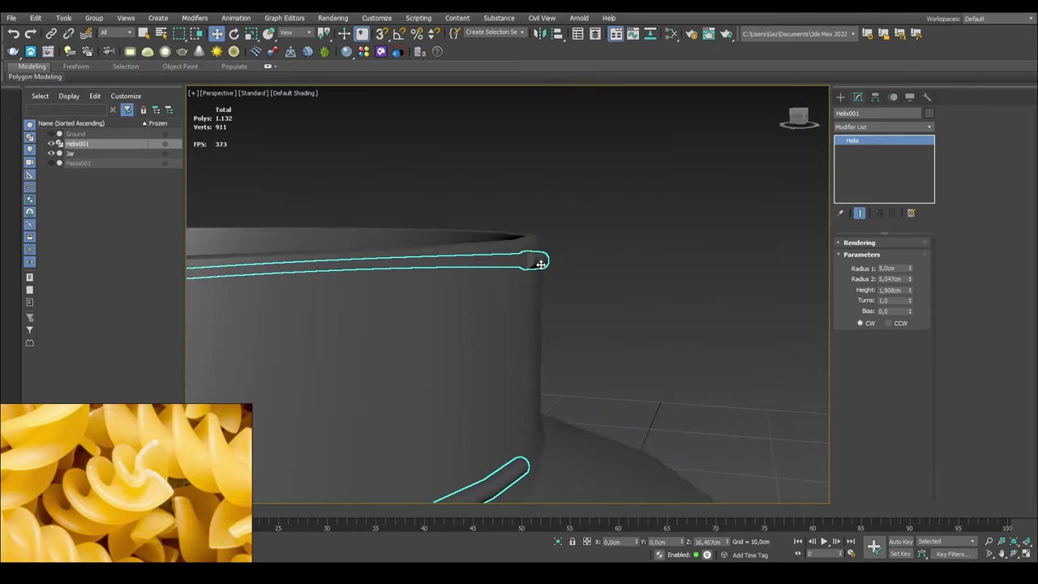
{"action": "key", "text": "F4"}
{"action": "middle_click_drag", "start_coordinate": [542, 280], "coordinate": [639, 279]}
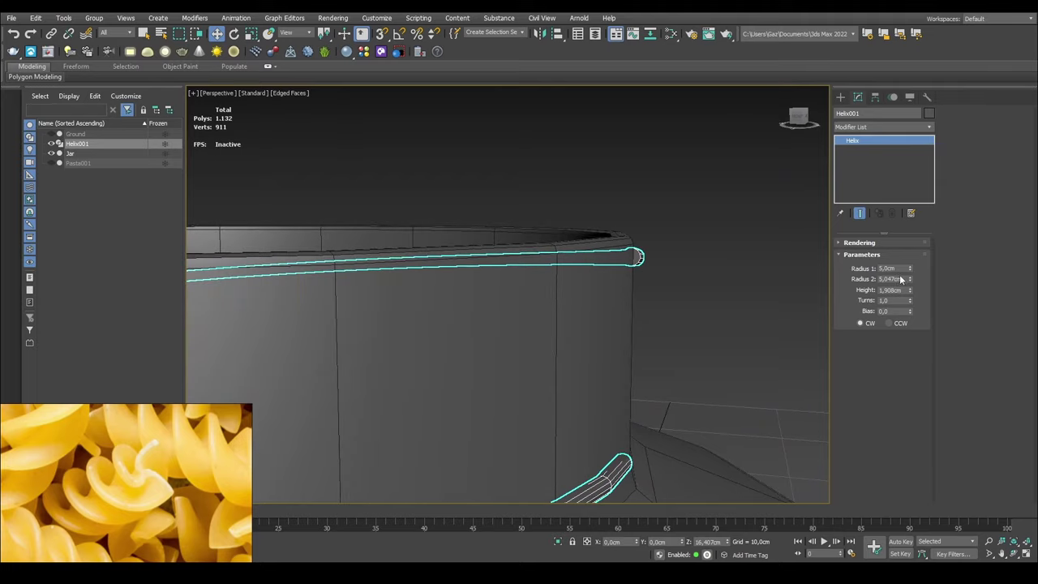
{"action": "left_click_drag", "start_coordinate": [910, 285], "coordinate": [910, 281]}
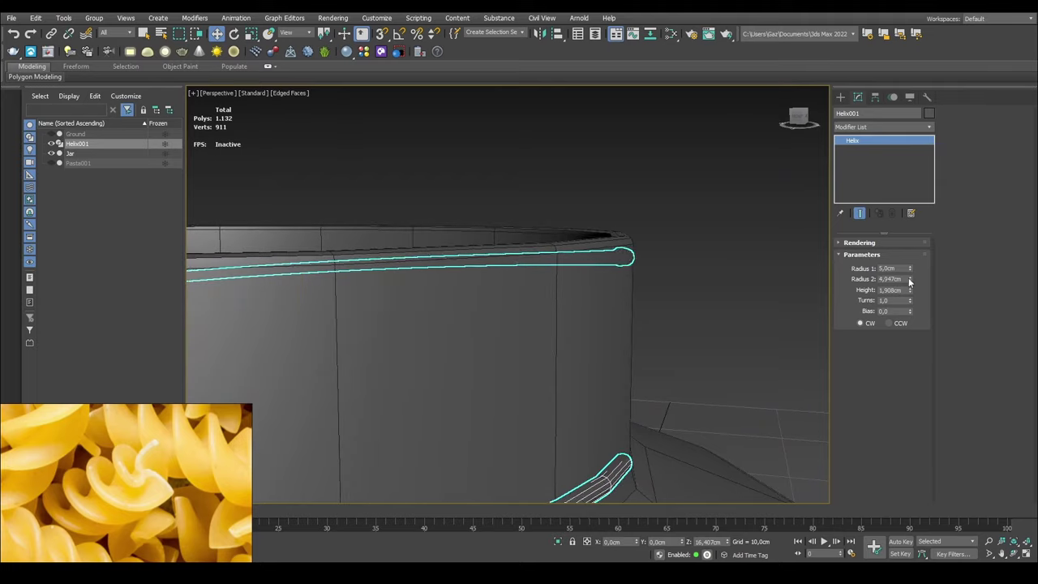
{"action": "left_click", "coordinate": [909, 277]}
{"action": "left_click", "coordinate": [909, 282]}
{"action": "left_click_drag", "start_coordinate": [909, 280], "coordinate": [909, 276]}
- Set Radius 1 of the helix to 5.05 cm to bring its lower end slightly out of the neck
{"action": "scroll", "coordinate": [716, 324], "scroll_direction": "down", "scroll_amount": 4}
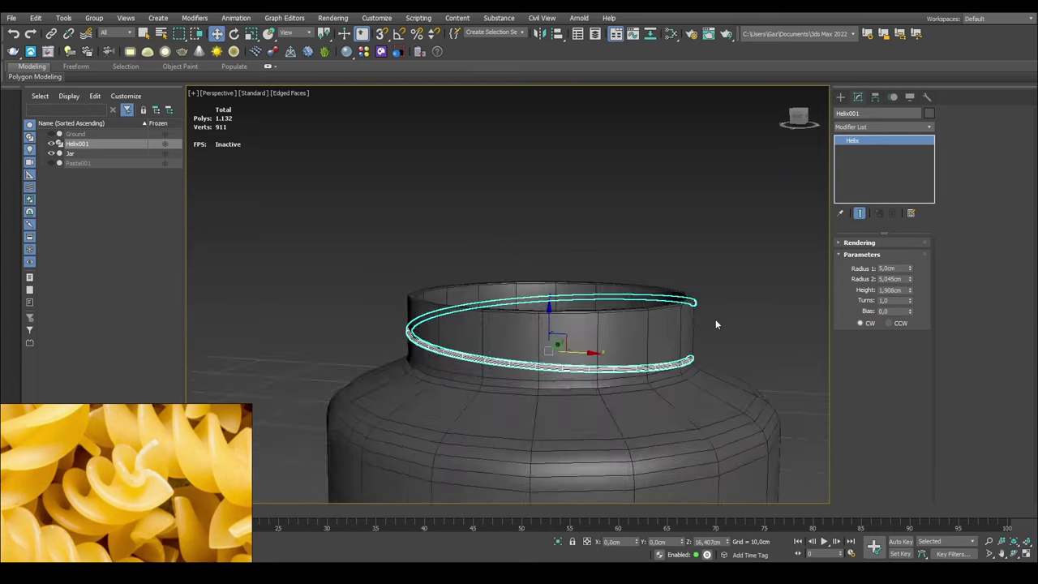
{"action": "middle_click_drag", "start_coordinate": [716, 325], "coordinate": [560, 325], "text": "alt"}
{"action": "scroll", "coordinate": [414, 361], "scroll_direction": "up", "scroll_amount": 5}
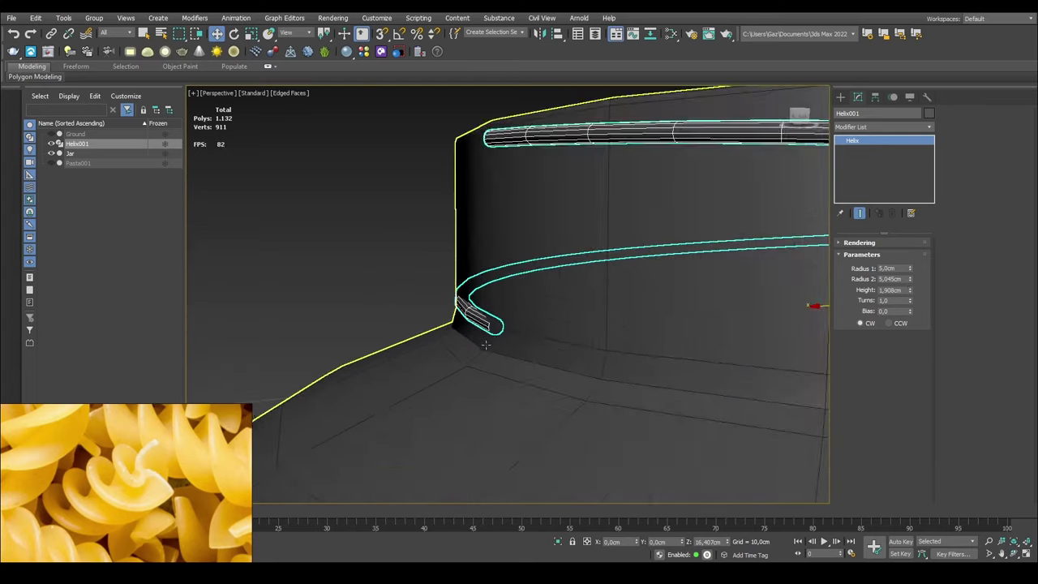
{"action": "scroll", "coordinate": [485, 345], "scroll_direction": "up", "scroll_amount": 2}
{"action": "left_click", "coordinate": [910, 267]}
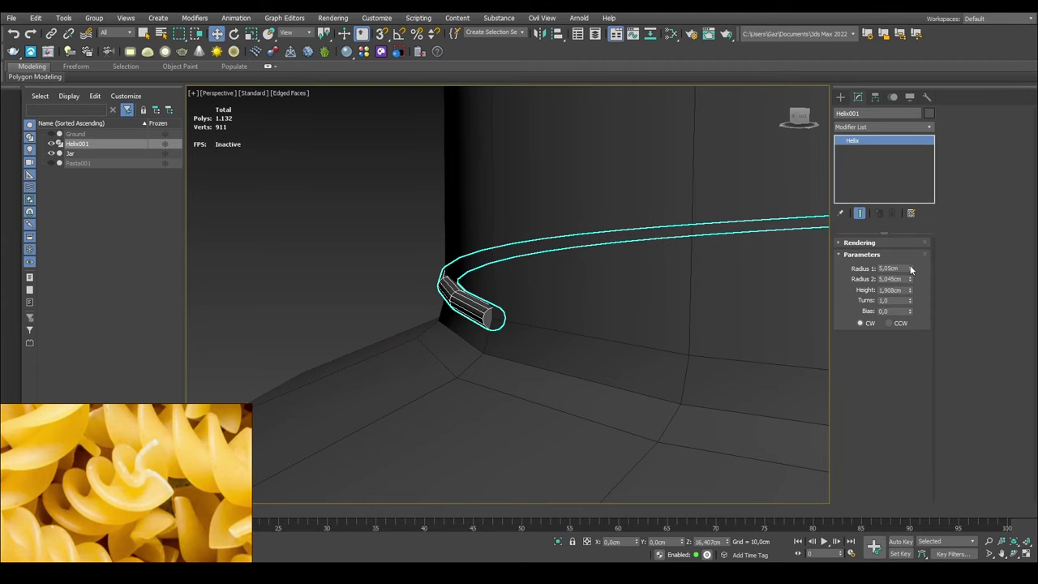
- Examine from above how the helix tube meets the jar's neck along its lower turn
{"action": "mouse_move", "coordinate": [468, 310]}
{"action": "middle_mouse_down", "text": "alt"}
{"action": "mouse_move", "coordinate": [552, 311]}
{"action": "mouse_move", "coordinate": [602, 338]}
{"action": "mouse_move", "coordinate": [549, 355]}
{"action": "mouse_move", "coordinate": [552, 345]}
{"action": "mouse_move", "coordinate": [482, 304]}
{"action": "middle_mouse_up", "text": "alt"}
{"action": "left_click", "coordinate": [859, 243]}
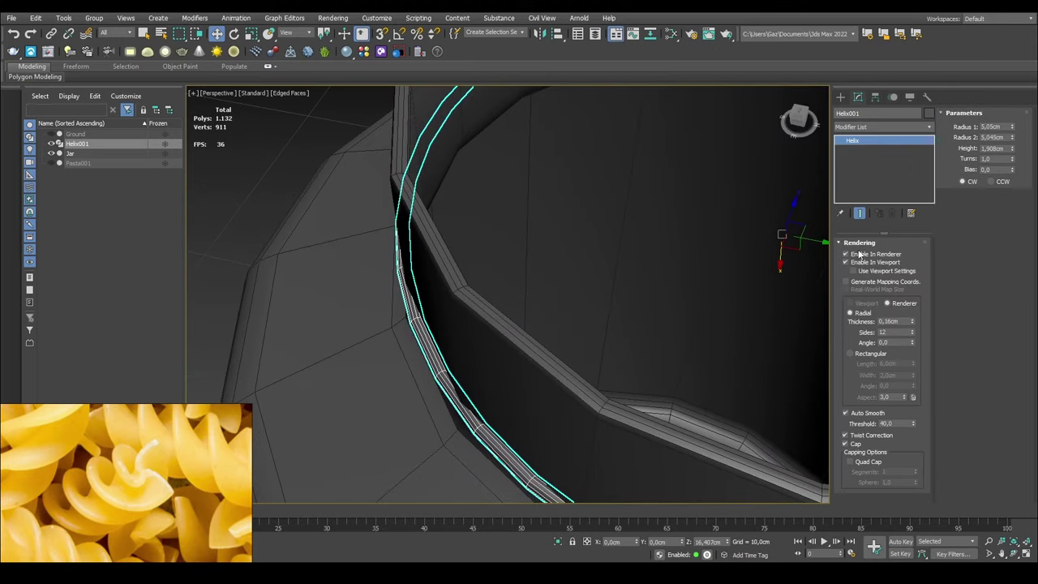
{"action": "left_click", "coordinate": [858, 242]}
{"action": "middle_click_drag", "start_coordinate": [372, 335], "coordinate": [407, 250]}
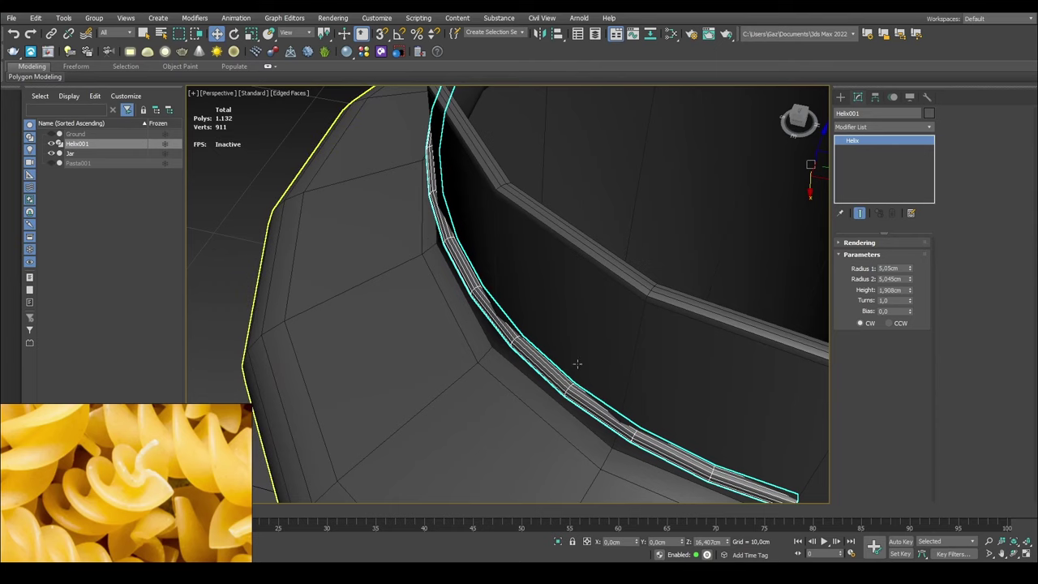
{"action": "middle_click_drag", "start_coordinate": [674, 440], "coordinate": [604, 389]}
{"action": "right_click", "coordinate": [872, 155]}
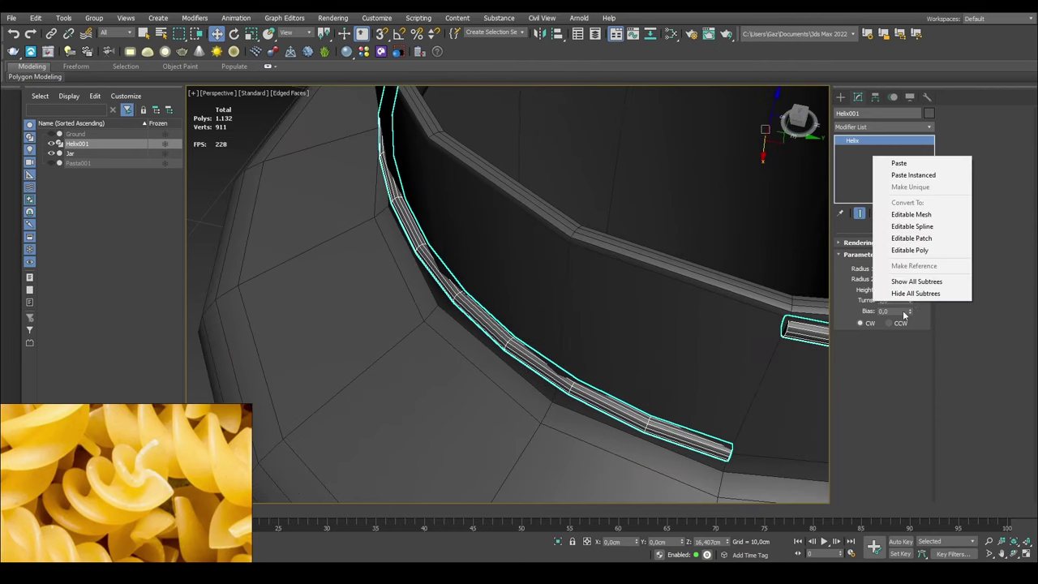
{"action": "left_click", "coordinate": [842, 293]}
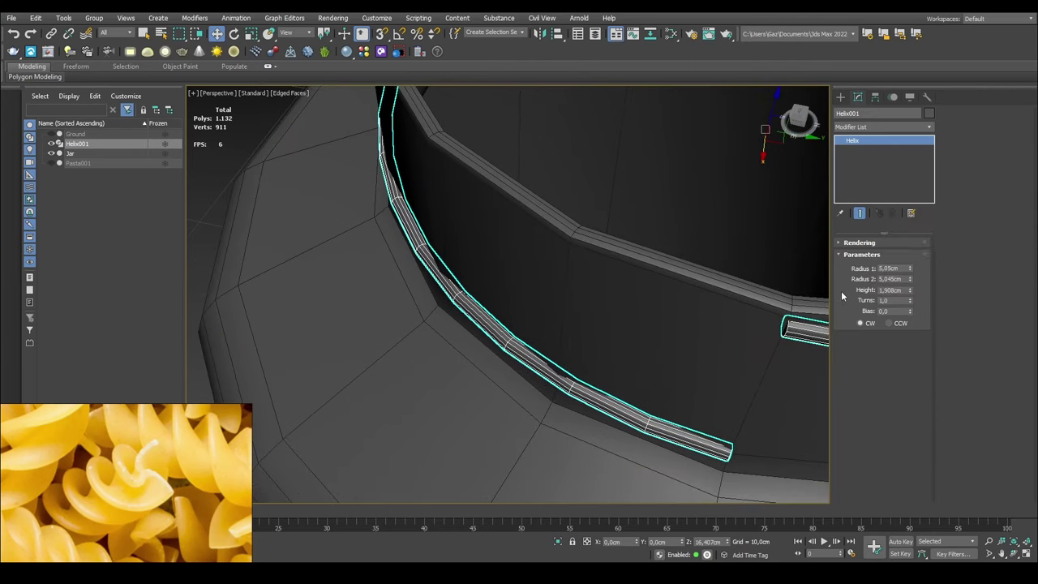
- Set the helix to 3 turns around the neck
{"action": "middle_click_drag", "start_coordinate": [620, 390], "coordinate": [597, 276], "text": "alt"}
{"action": "scroll", "coordinate": [649, 272], "scroll_direction": "down", "scroll_amount": 5}
{"action": "scroll", "coordinate": [597, 276], "scroll_direction": "up", "scroll_amount": 2}
{"action": "left_click_drag", "start_coordinate": [909, 306], "coordinate": [909, 276]}
{"action": "double_click", "coordinate": [898, 300]}
{"action": "type", "text": "3"}
{"action": "key", "text": "Tab"}
{"action": "middle_click_drag", "start_coordinate": [778, 336], "coordinate": [744, 366]}
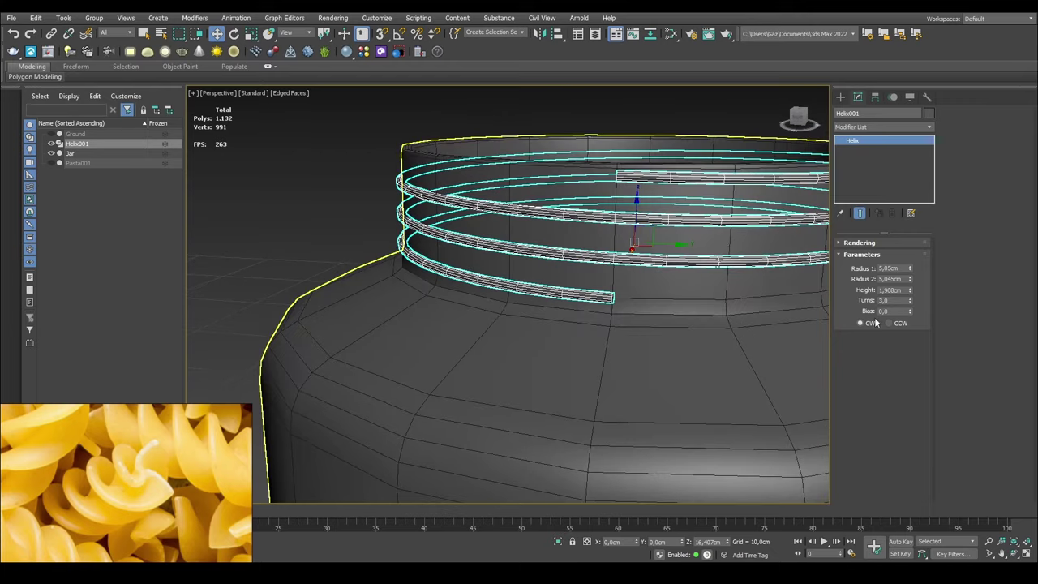
- Try the helix with 2 turns and restore it to 3 turns
{"action": "double_click", "coordinate": [894, 300]}
{"action": "type", "text": "2"}
{"action": "key", "text": "Tab"}
{"action": "double_click", "coordinate": [894, 300]}
{"action": "type", "text": "3"}
{"action": "key", "text": "Tab"}
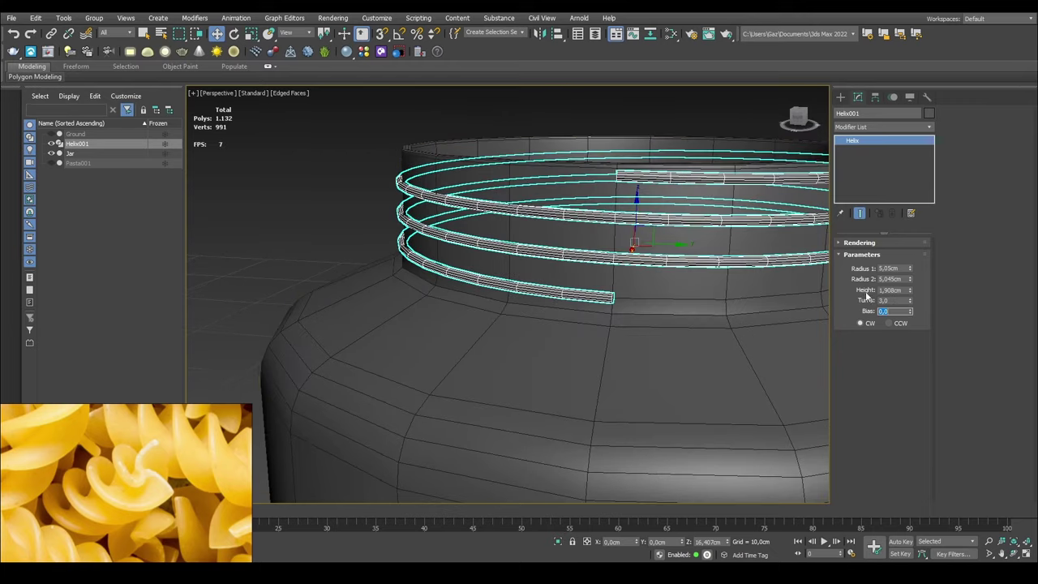
- Attach the helix thread to the jar's Edit Poly mesh and deselect the result
{"action": "middle_click_drag", "start_coordinate": [766, 283], "coordinate": [707, 334]}
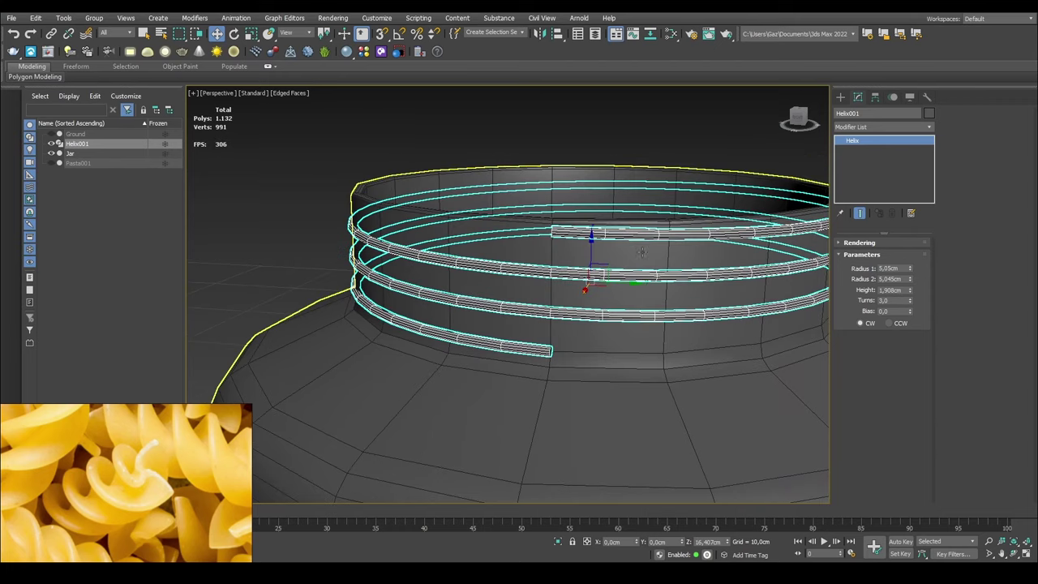
{"action": "left_click", "coordinate": [573, 257]}
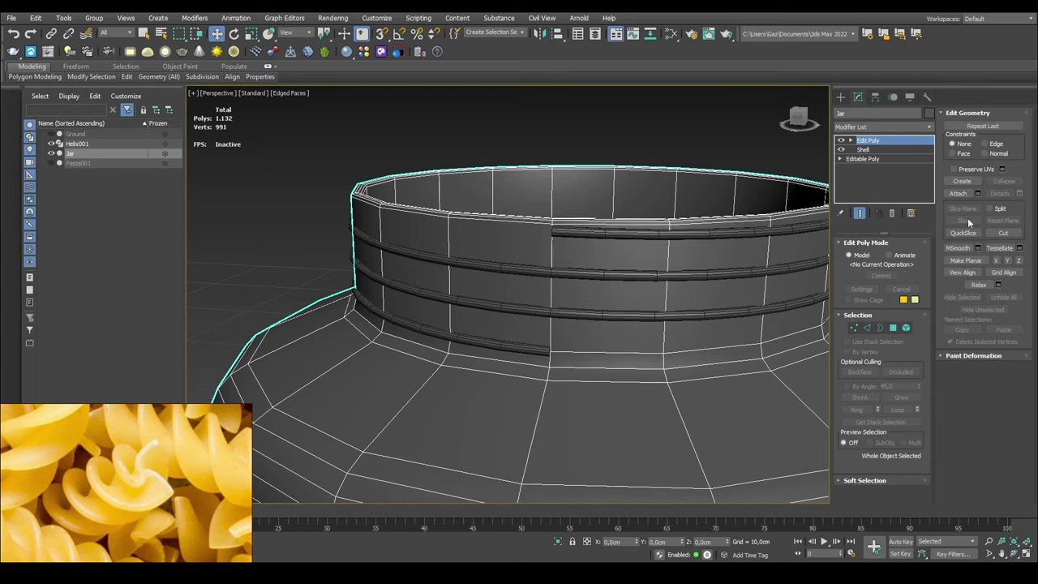
{"action": "left_click", "coordinate": [958, 194]}
{"action": "left_click", "coordinate": [638, 296]}
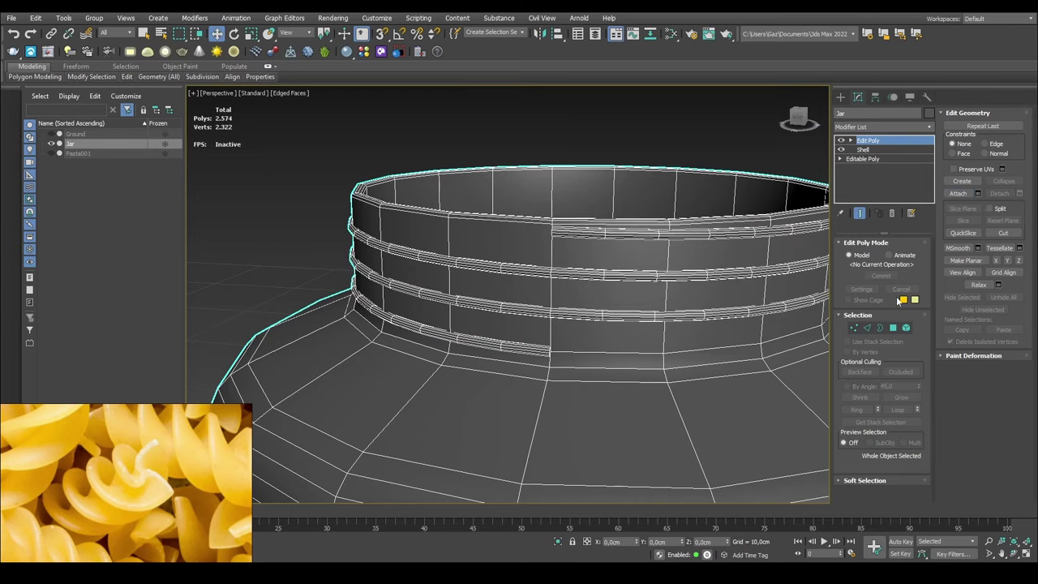
{"action": "left_click", "coordinate": [759, 141]}
- Add a TurboSmooth modifier to the combined jar and thread
{"action": "left_click", "coordinate": [670, 237]}
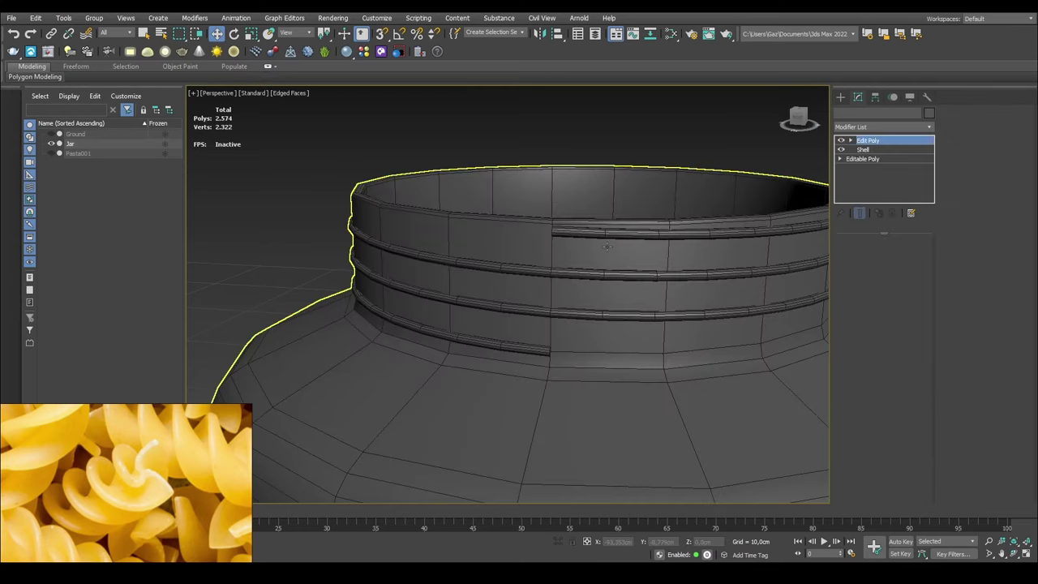
{"action": "left_click", "coordinate": [873, 129]}
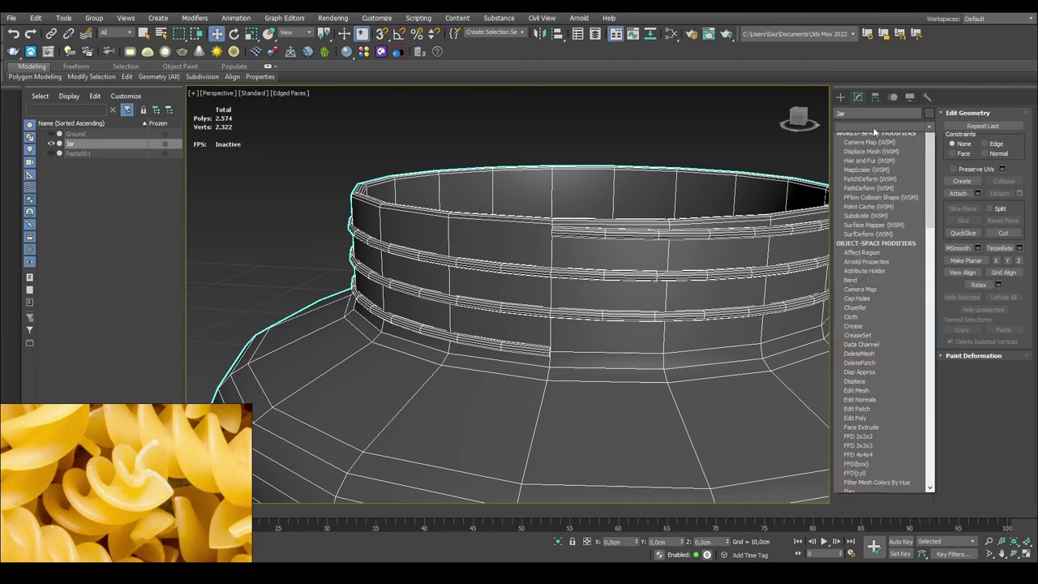
{"action": "key", "text": "t"}
{"action": "key", "text": "t"}
{"action": "key", "text": "t"}
{"action": "key", "text": "Return"}
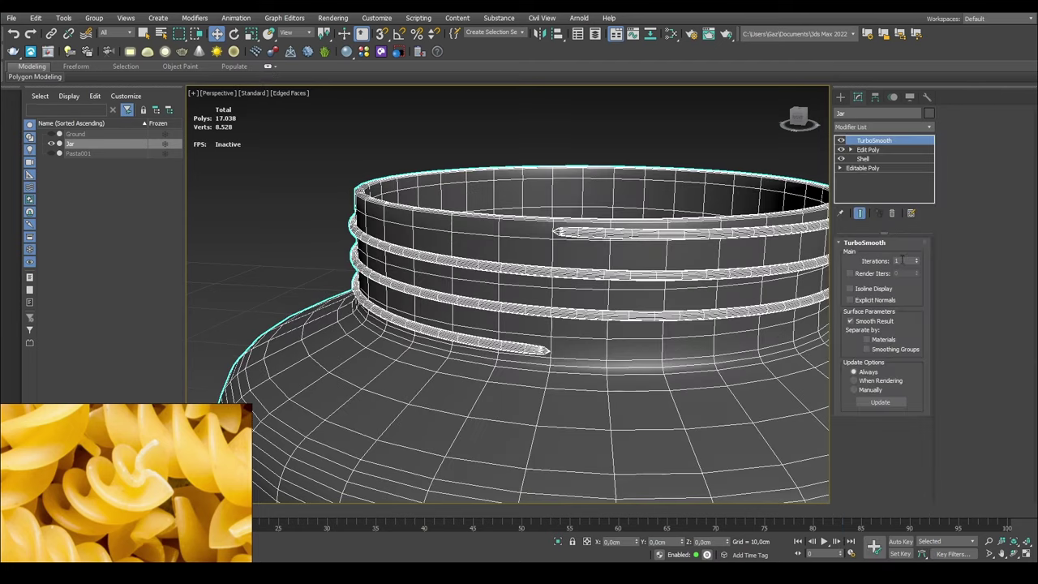
- Hide the mesh edges and set the jar's TurboSmooth iterations to 3
{"action": "scroll", "coordinate": [660, 216], "scroll_direction": "down", "scroll_amount": 2}
{"action": "key", "text": "F4"}
{"action": "scroll", "coordinate": [649, 266], "scroll_direction": "up", "scroll_amount": 6}
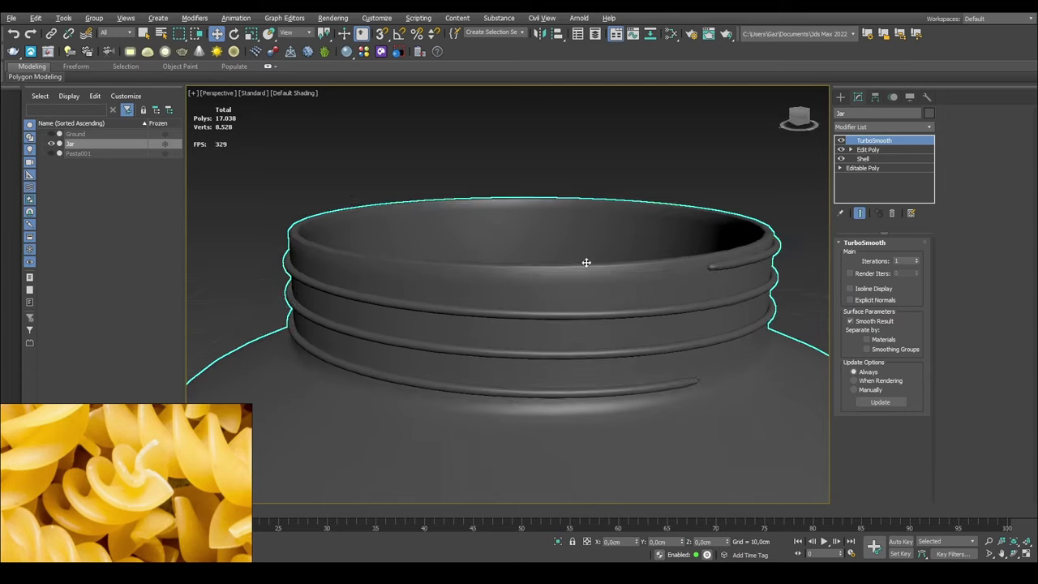
{"action": "scroll", "coordinate": [708, 266], "scroll_direction": "up", "scroll_amount": 2}
{"action": "left_click", "coordinate": [918, 259]}
{"action": "left_click", "coordinate": [918, 260]}
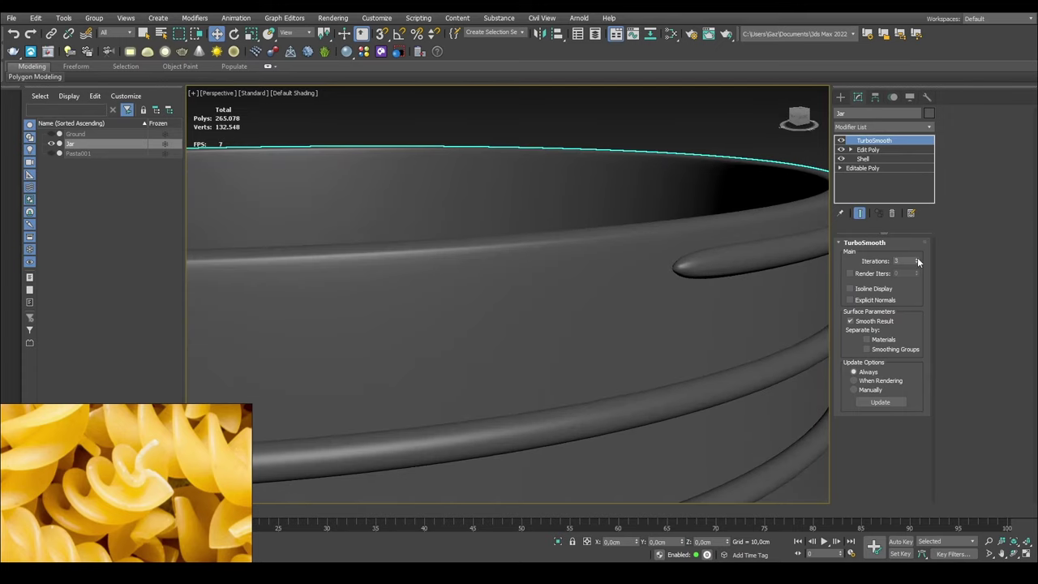
- Disable TurboSmooth and select the end-cap polygon at the thread's upper end in the jar's Edit Poly modifier
{"action": "scroll", "coordinate": [579, 213], "scroll_direction": "down", "scroll_amount": 5}
{"action": "middle_click_drag", "start_coordinate": [579, 213], "coordinate": [565, 232], "text": "alt"}
{"action": "scroll", "coordinate": [655, 227], "scroll_direction": "up", "scroll_amount": 4}
{"action": "scroll", "coordinate": [588, 229], "scroll_direction": "down", "scroll_amount": 1}
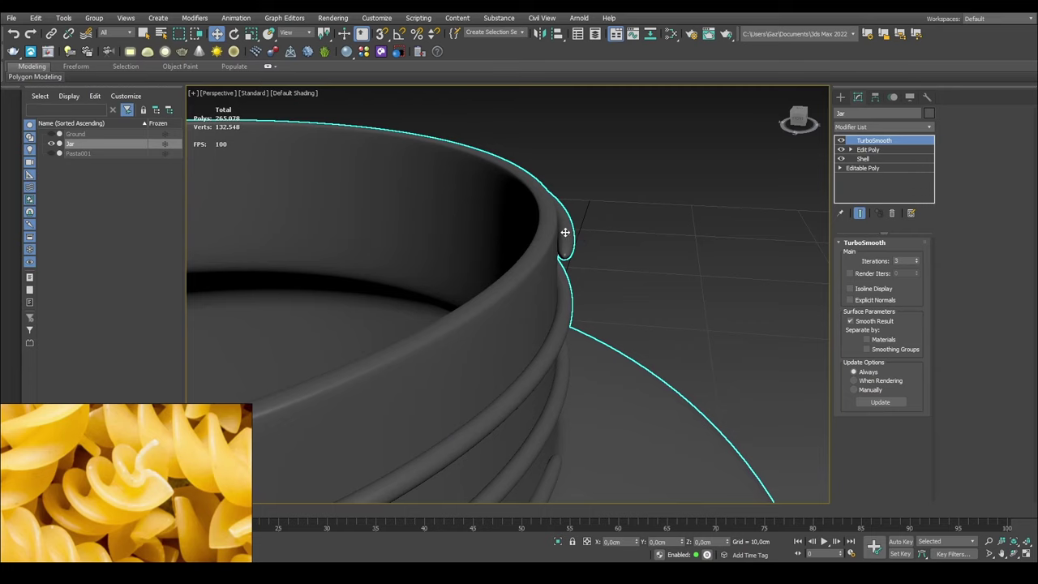
{"action": "left_click", "coordinate": [860, 151]}
{"action": "left_click", "coordinate": [893, 326]}
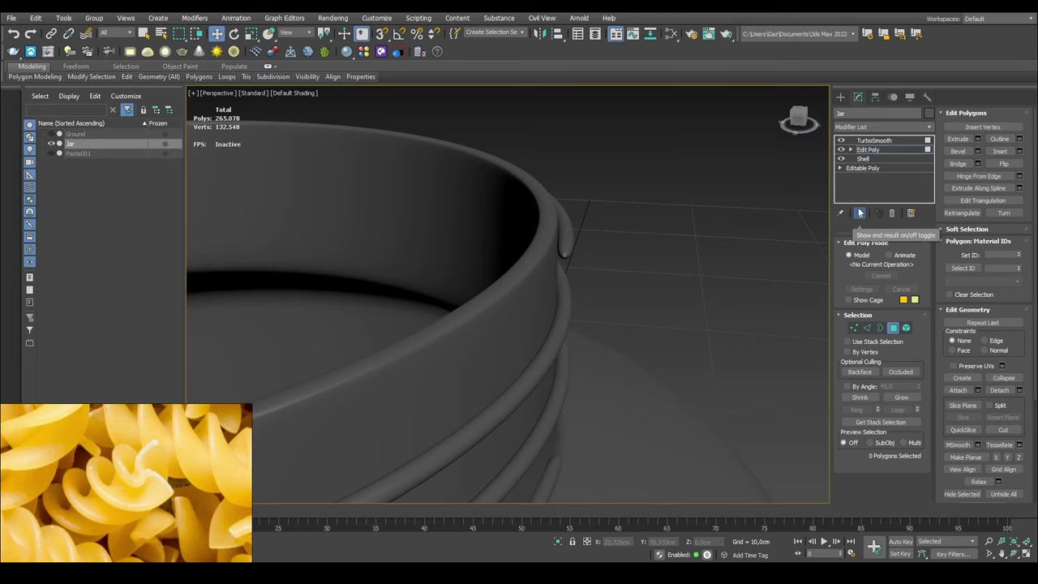
{"action": "key", "text": "F4"}
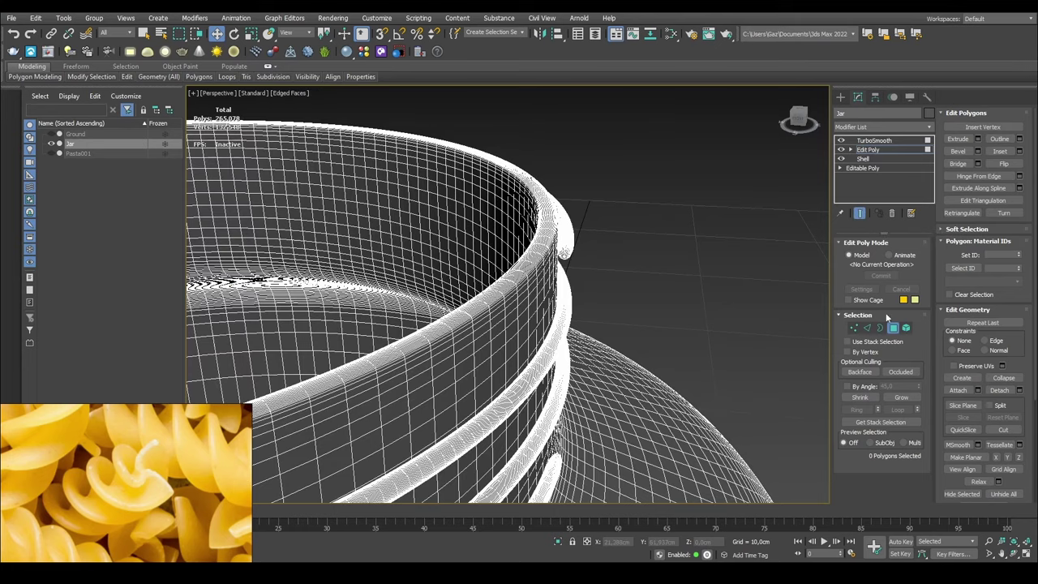
{"action": "left_click", "coordinate": [894, 327]}
{"action": "left_click", "coordinate": [894, 327]}
{"action": "left_click", "coordinate": [841, 140]}
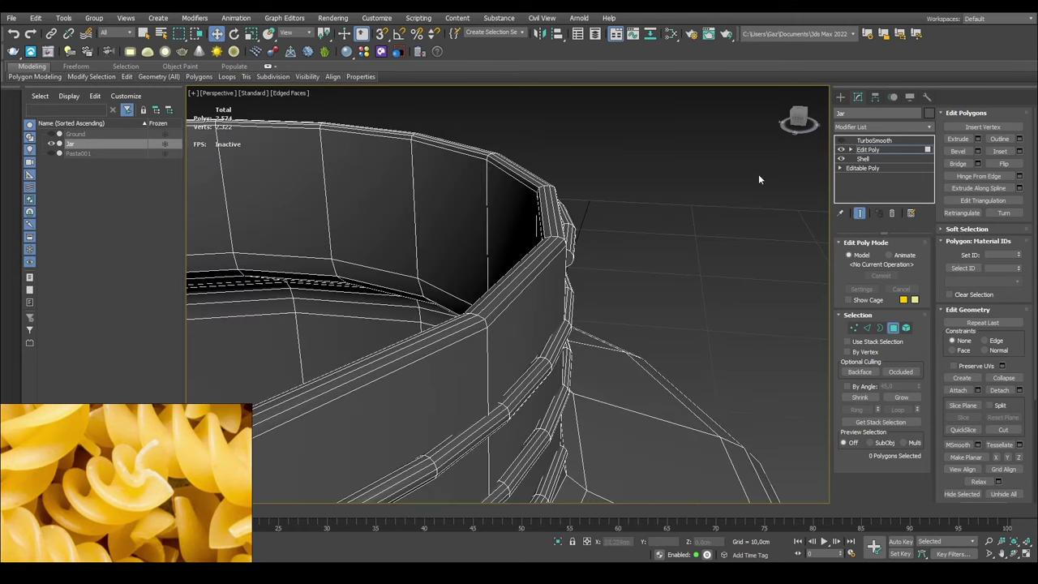
{"action": "left_click", "coordinate": [569, 255]}
- Hide the mesh edges, shade the selected polygon, and turn TurboSmooth back on
{"action": "key", "text": "F4"}
{"action": "key", "text": "F2"}
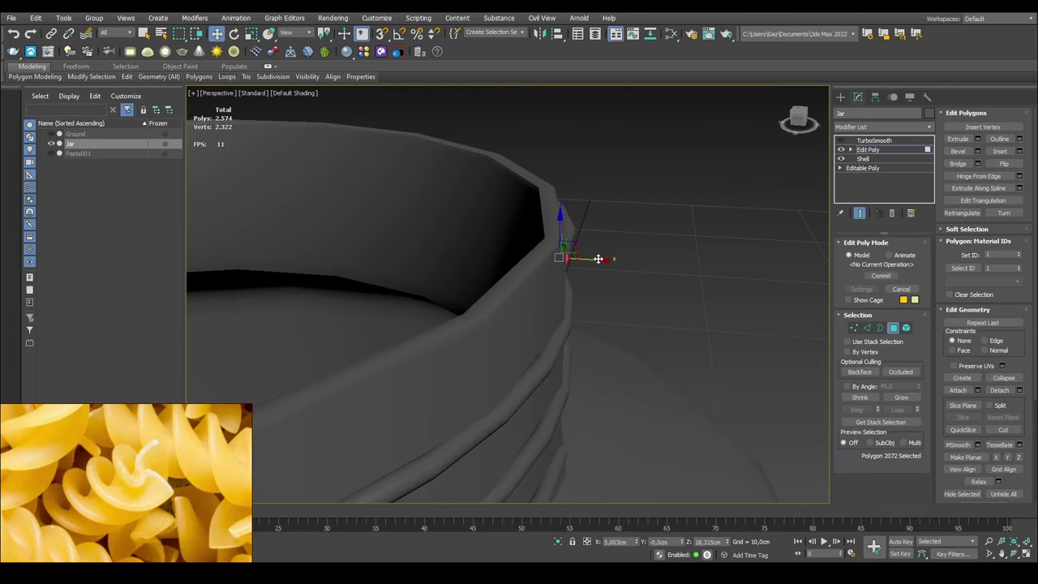
{"action": "left_click", "coordinate": [841, 140]}
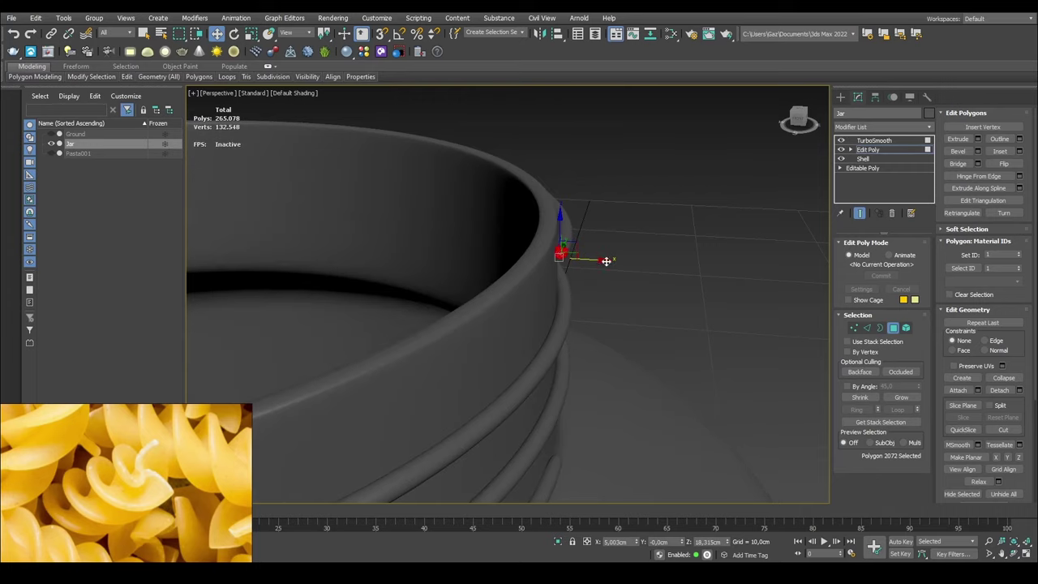
- Move the end-cap polygon at the thread's upper end inward along X to about 4.93 cm, into the jar neck
{"action": "left_click_drag", "start_coordinate": [592, 260], "coordinate": [589, 258]}
{"action": "middle_click_drag", "start_coordinate": [586, 258], "coordinate": [568, 280], "text": "alt"}
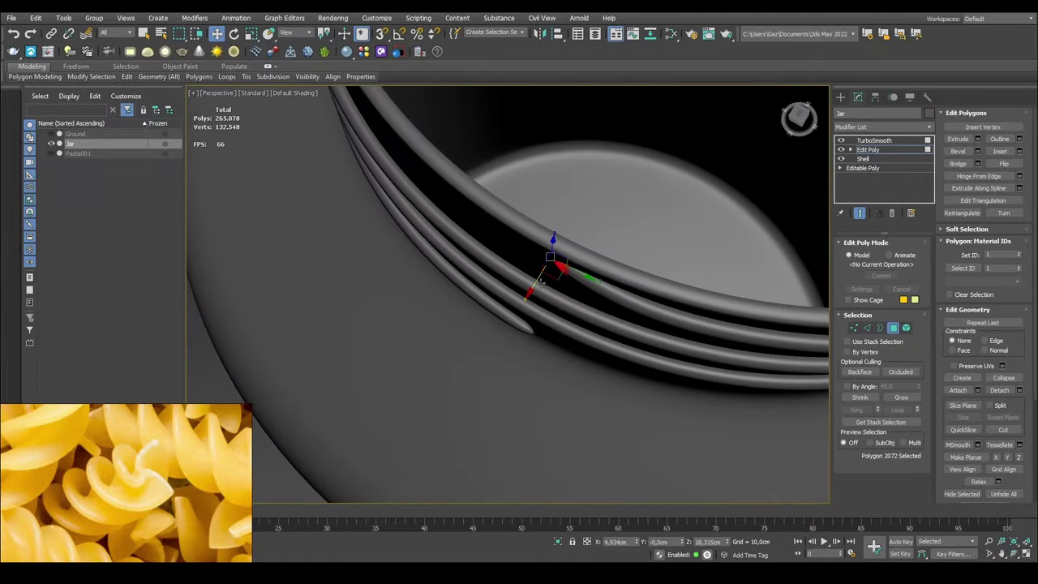
{"action": "middle_click_drag", "start_coordinate": [630, 255], "coordinate": [766, 201], "text": "alt"}
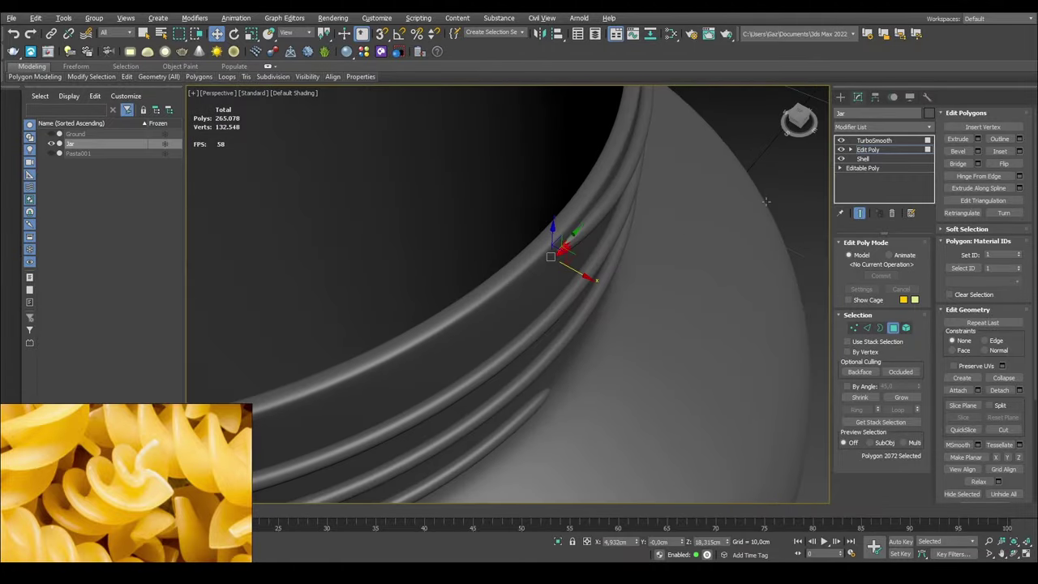
- With TurboSmooth off and wireframe display on, inset the thread's upper end-cap polygon twice and collapse the innermost polygon to a point
{"action": "left_click", "coordinate": [841, 141]}
{"action": "mouse_move", "coordinate": [633, 276]}
{"action": "middle_mouse_down", "text": "alt"}
{"action": "mouse_move", "coordinate": [620, 227]}
{"action": "mouse_move", "coordinate": [596, 215]}
{"action": "middle_mouse_up", "text": "alt"}
{"action": "key", "text": "F4"}
{"action": "key", "text": "F3"}
{"action": "scroll", "coordinate": [572, 247], "scroll_direction": "up", "scroll_amount": 4}
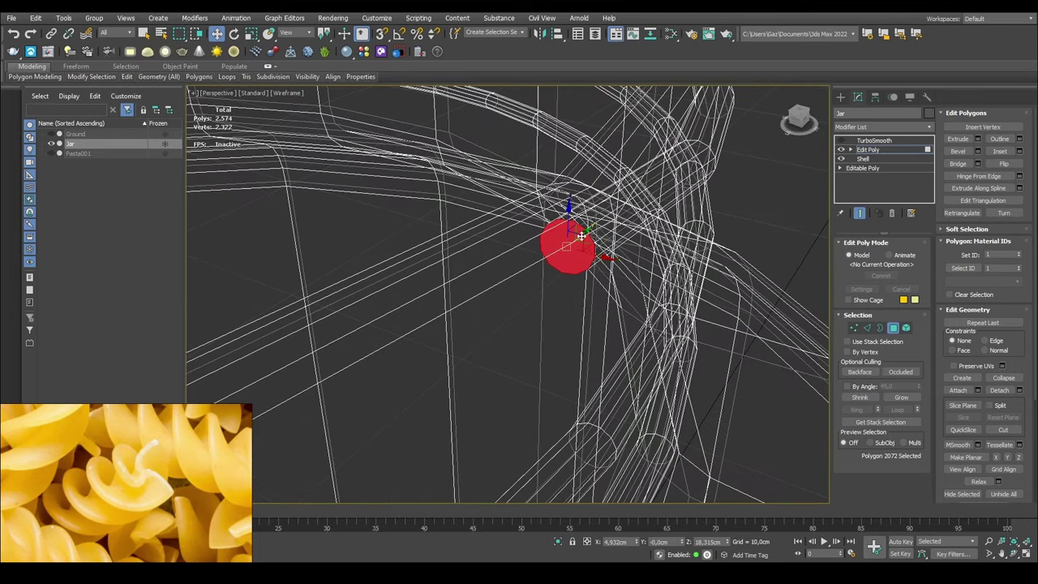
{"action": "key", "text": "r"}
{"action": "left_click_drag", "start_coordinate": [578, 232], "coordinate": [576, 253], "text": "shift"}
{"action": "mouse_move", "coordinate": [646, 222]}
{"action": "middle_mouse_down", "text": "alt"}
{"action": "mouse_move", "coordinate": [609, 193]}
{"action": "mouse_move", "coordinate": [637, 208]}
{"action": "middle_mouse_up", "text": "alt"}
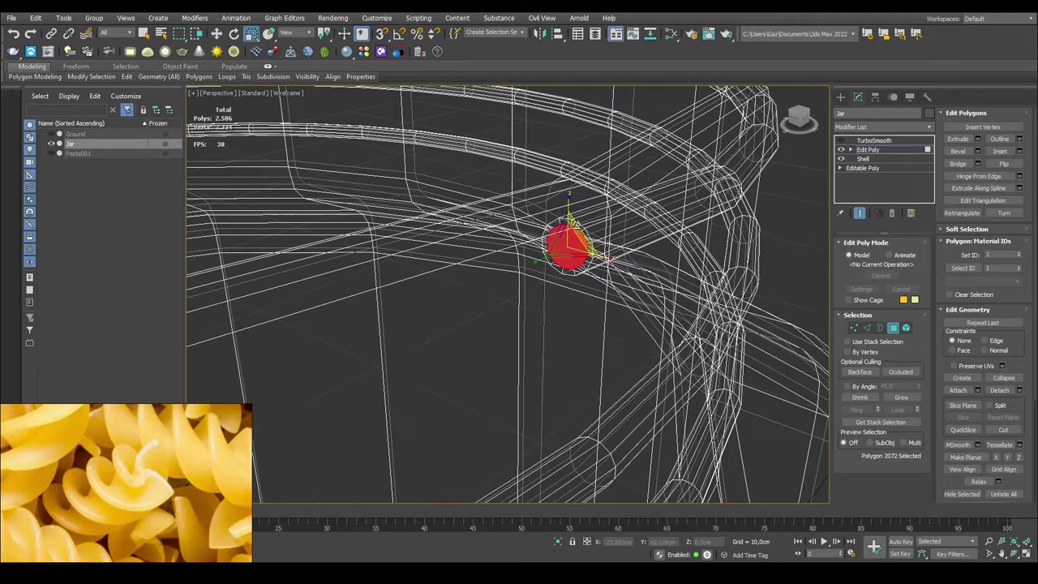
{"action": "left_click_drag", "start_coordinate": [577, 235], "coordinate": [574, 248], "text": "shift"}
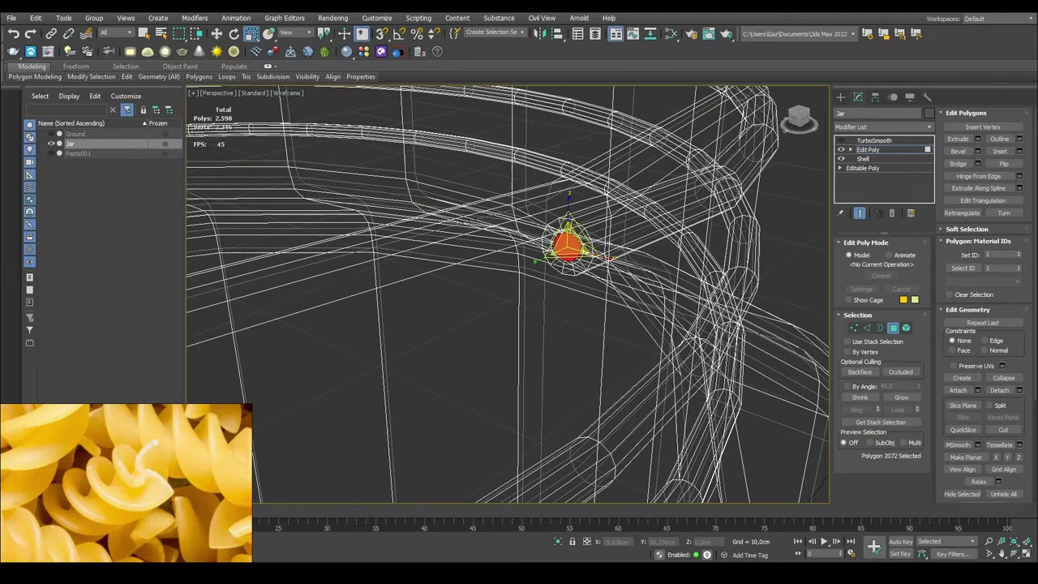
{"action": "key", "text": "Delete"}
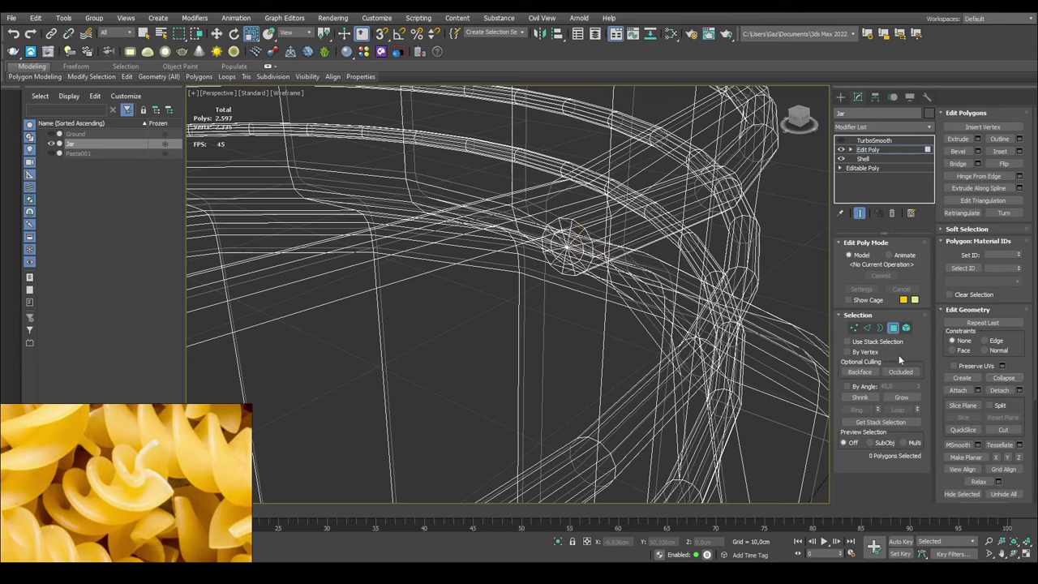
- Nudge the centre vertex of the thread's upper end cap slightly outward along Y and leave vertex editing
{"action": "key", "text": "1"}
{"action": "left_click", "coordinate": [567, 246]}
{"action": "middle_click_drag", "start_coordinate": [567, 247], "coordinate": [582, 242], "text": "alt"}
{"action": "key", "text": "w"}
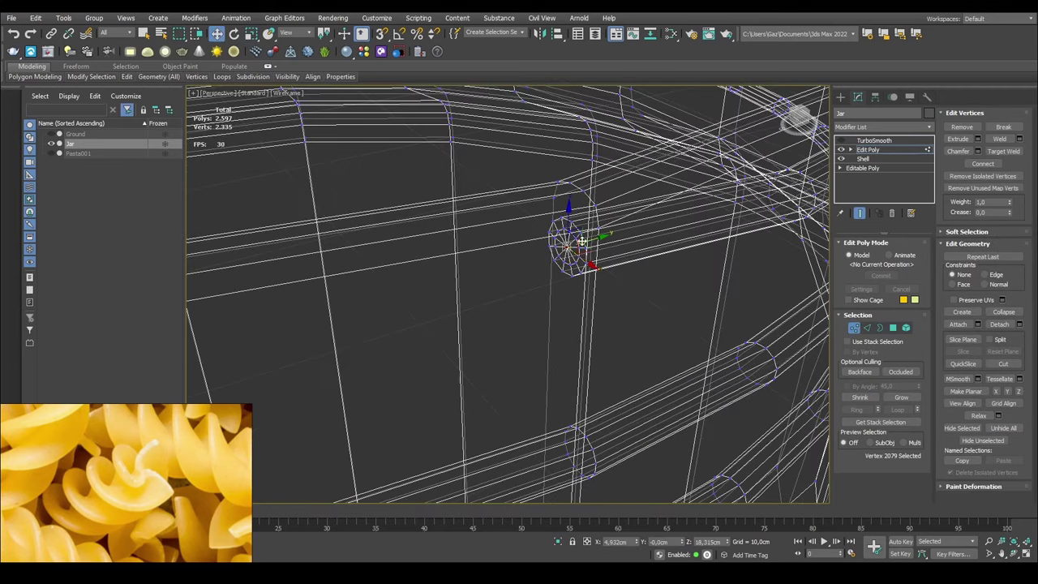
{"action": "left_click_drag", "start_coordinate": [589, 241], "coordinate": [589, 253]}
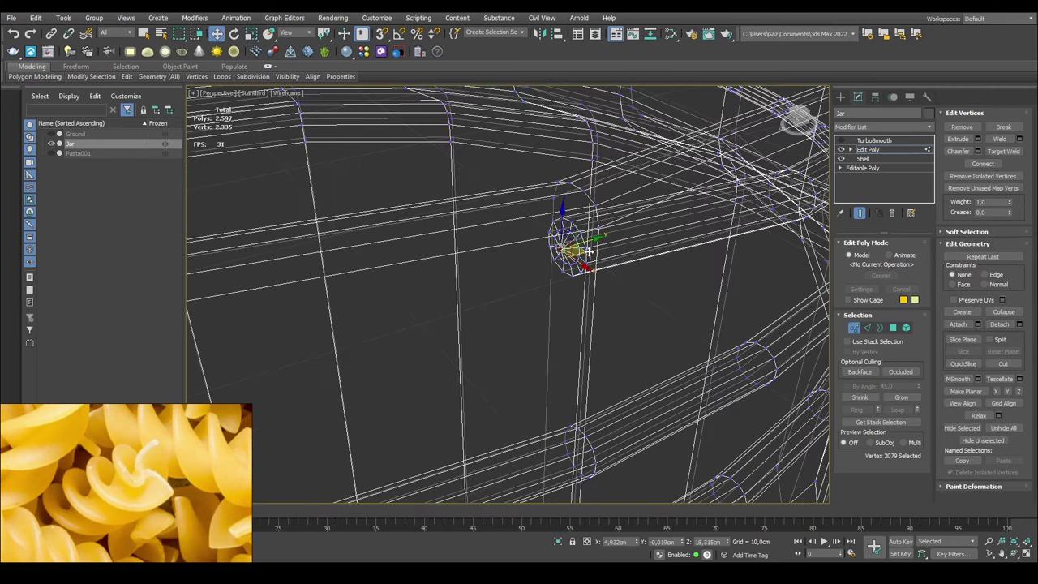
{"action": "left_click", "coordinate": [855, 327]}
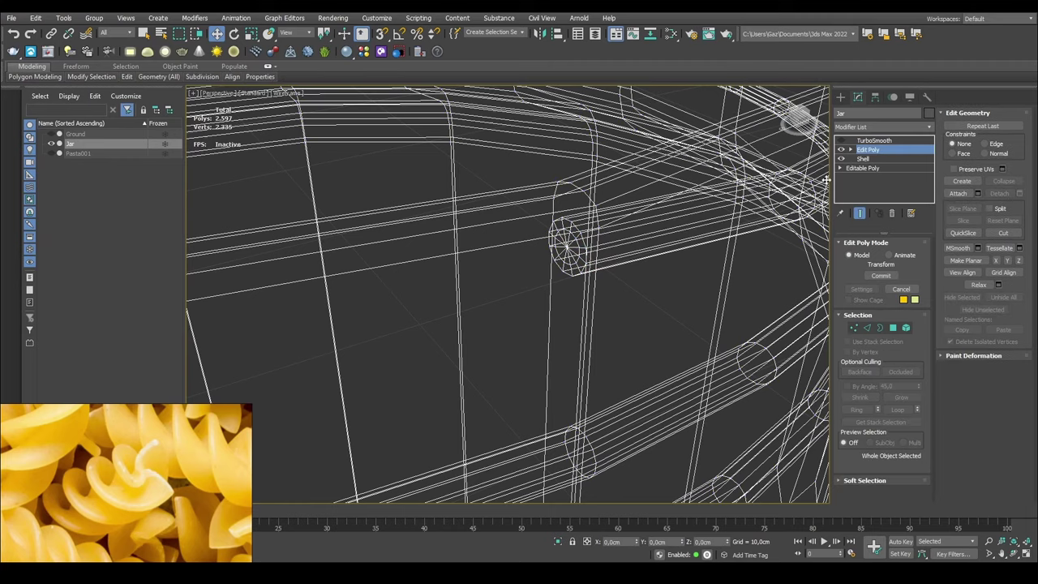
- Turn TurboSmooth back on in shaded display and examine the smoothed ends of the thread
{"action": "left_click", "coordinate": [842, 142]}
{"action": "left_click", "coordinate": [875, 141]}
{"action": "scroll", "coordinate": [582, 198], "scroll_direction": "up", "scroll_amount": 1}
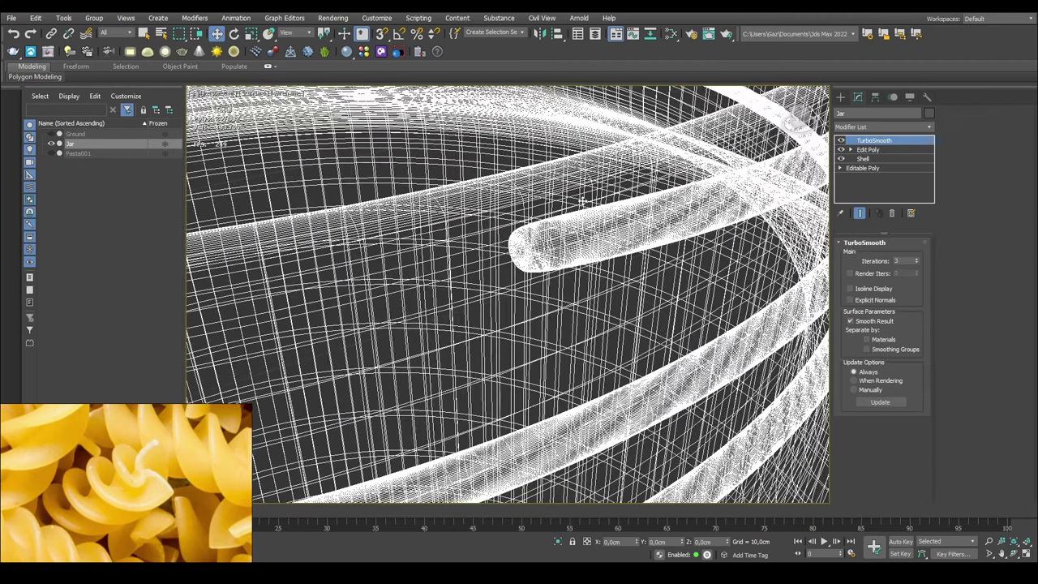
{"action": "scroll", "coordinate": [582, 202], "scroll_direction": "down", "scroll_amount": 3}
{"action": "key", "text": "F3"}
{"action": "scroll", "coordinate": [598, 208], "scroll_direction": "down", "scroll_amount": 3}
{"action": "mouse_move", "coordinate": [672, 219]}
{"action": "middle_mouse_down", "text": "alt"}
{"action": "mouse_move", "coordinate": [651, 203]}
{"action": "mouse_move", "coordinate": [587, 218]}
{"action": "mouse_move", "coordinate": [738, 202]}
{"action": "mouse_move", "coordinate": [479, 251]}
{"action": "middle_mouse_up", "text": "alt"}
{"action": "scroll", "coordinate": [479, 251], "scroll_direction": "up", "scroll_amount": 4}
{"action": "middle_click_drag", "start_coordinate": [544, 259], "coordinate": [456, 228]}
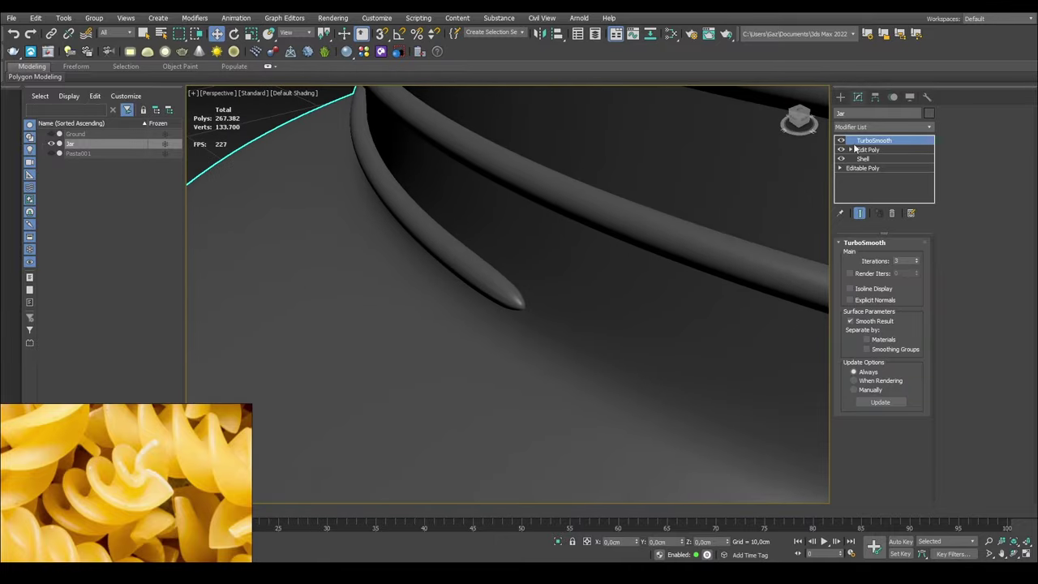
- Disable TurboSmooth and select the end-cap polygon at the thread's lower end in the Edit Poly modifier
{"action": "left_click", "coordinate": [870, 167]}
{"action": "left_click", "coordinate": [609, 315]}
{"action": "left_click", "coordinate": [868, 149]}
{"action": "left_click", "coordinate": [841, 141]}
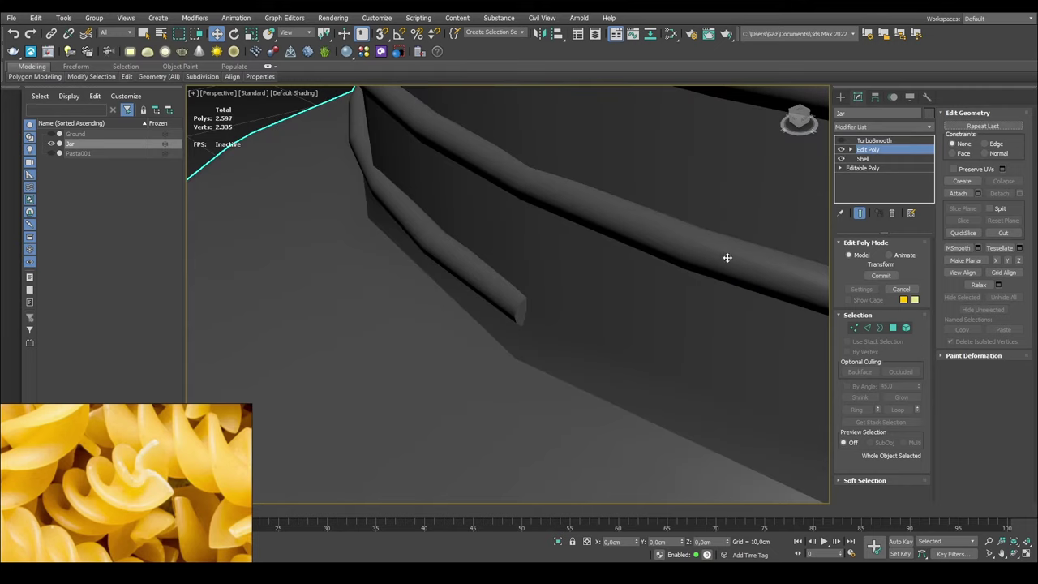
{"action": "left_click", "coordinate": [893, 327]}
{"action": "left_click", "coordinate": [523, 317]}
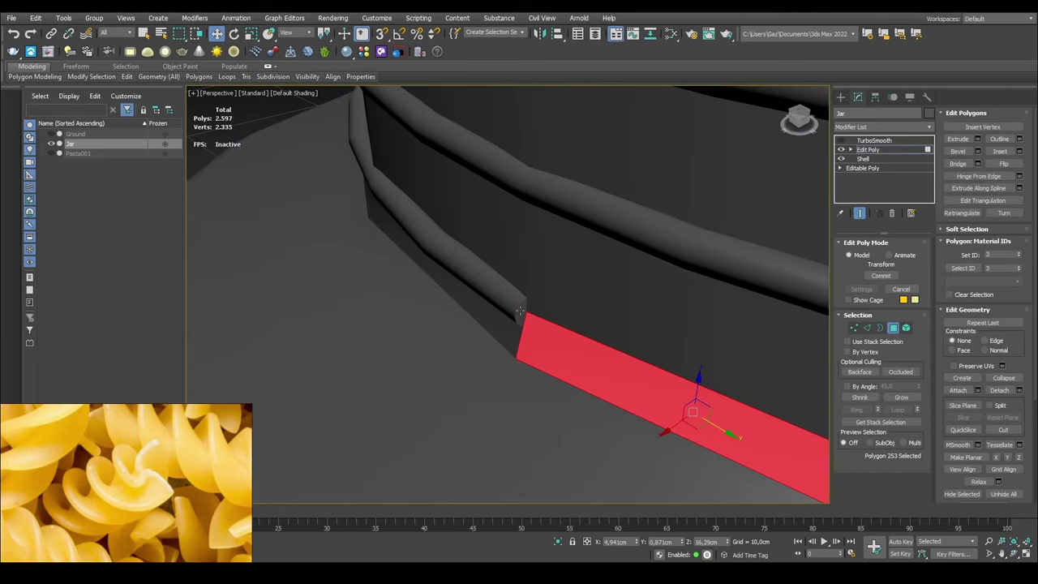
{"action": "left_click", "coordinate": [520, 311]}
- Inset the lower end-cap polygon twice with mesh edges shown and collapse the innermost polygon to a point
{"action": "key", "text": "e"}
{"action": "key", "text": "r"}
{"action": "left_click_drag", "start_coordinate": [530, 308], "coordinate": [540, 337], "text": "shift"}
{"action": "key", "text": "F4"}
{"action": "key", "text": "ctrl+z"}
{"action": "key", "text": "ctrl+z"}
{"action": "key", "text": "ctrl+z"}
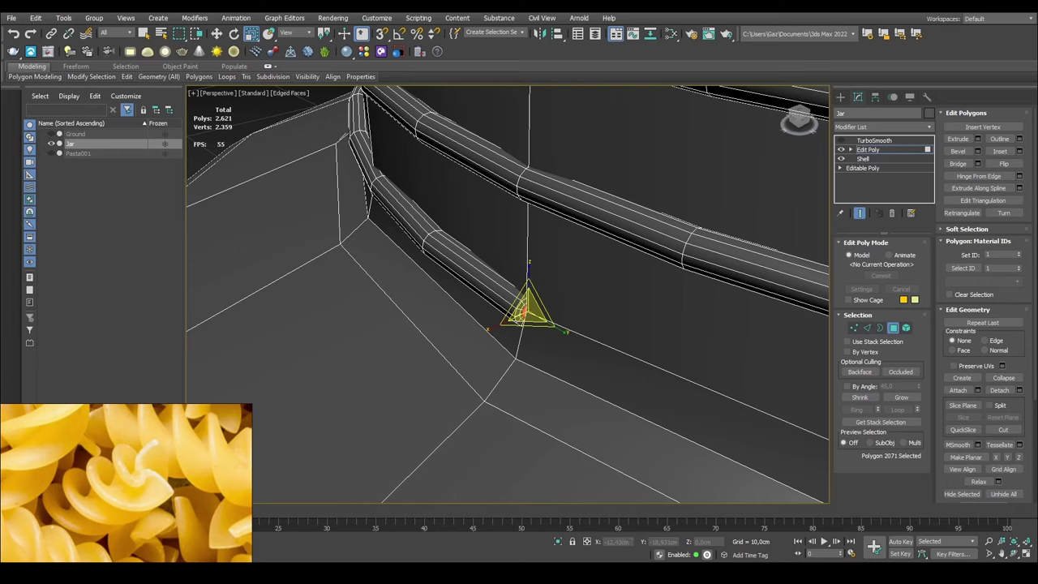
{"action": "left_click", "coordinate": [1003, 378]}
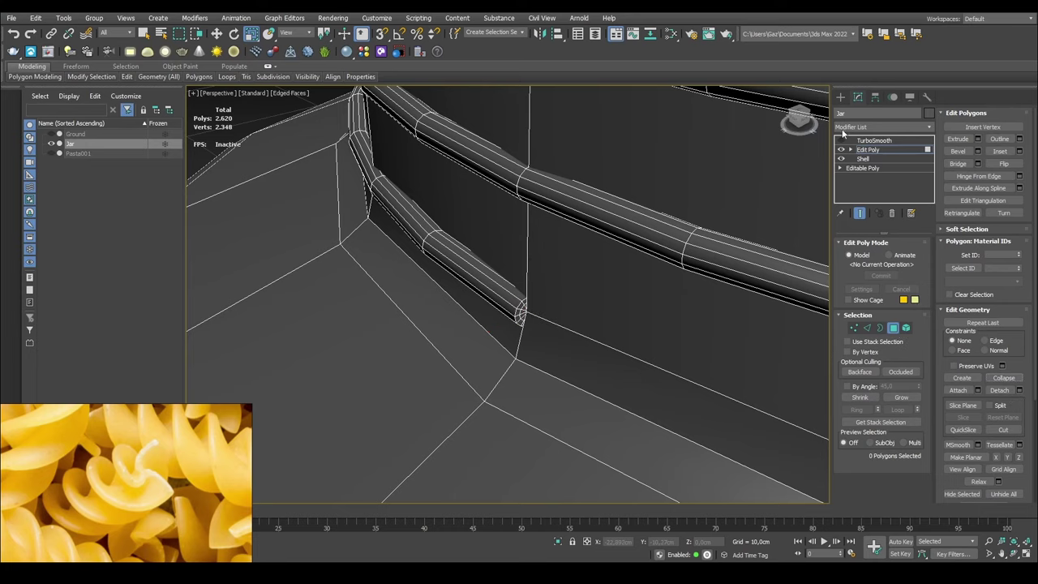
- Select all polygons of the thread's lower end cap by converting its centre vertex to a polygon selection and growing it
{"action": "left_click", "coordinate": [840, 140]}
{"action": "left_click", "coordinate": [839, 142]}
{"action": "left_click", "coordinate": [522, 309]}
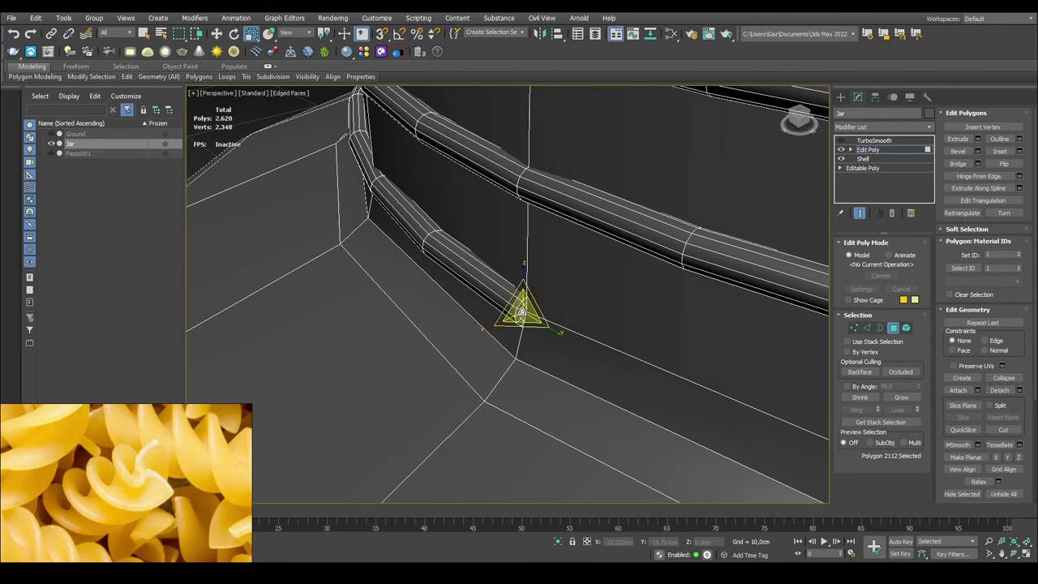
{"action": "scroll", "coordinate": [523, 311], "scroll_direction": "up", "scroll_amount": 4}
{"action": "key", "text": "1"}
{"action": "key", "text": "F3"}
{"action": "middle_click_drag", "start_coordinate": [544, 313], "coordinate": [549, 319], "text": "alt"}
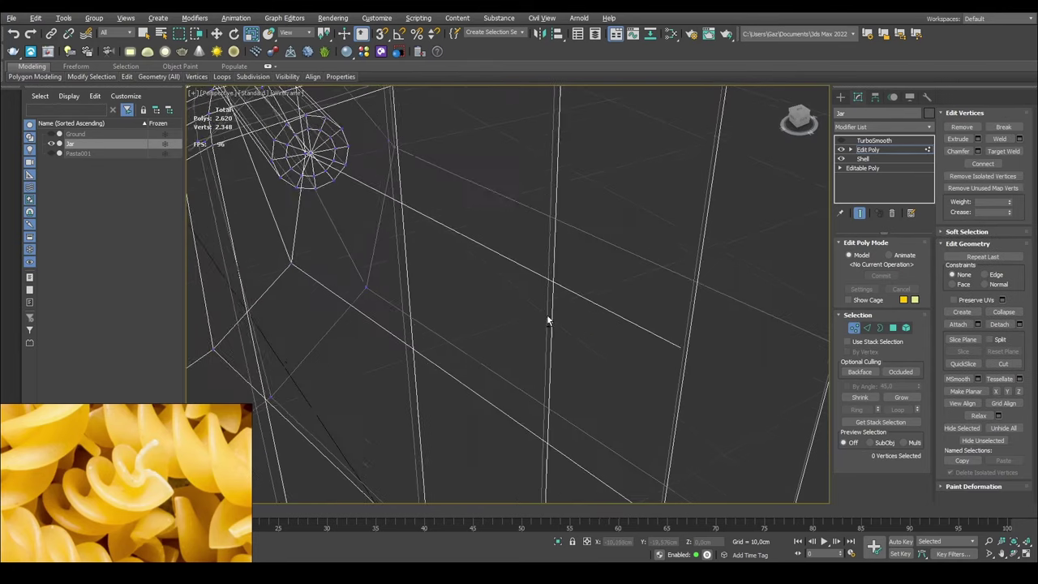
{"action": "middle_click_drag", "start_coordinate": [419, 266], "coordinate": [457, 292]}
{"action": "left_click", "coordinate": [346, 179]}
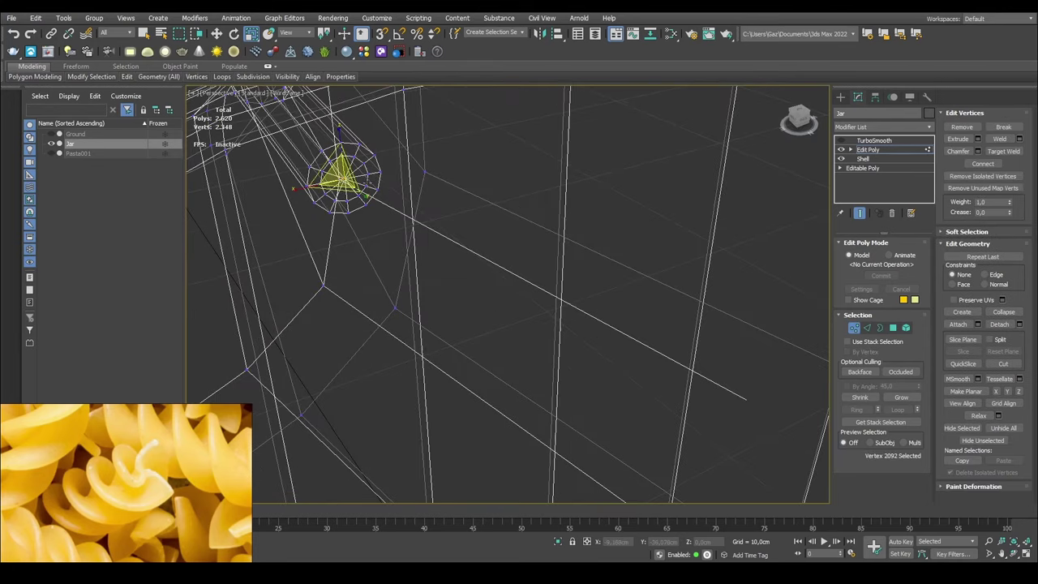
{"action": "middle_click_drag", "start_coordinate": [343, 180], "coordinate": [479, 221]}
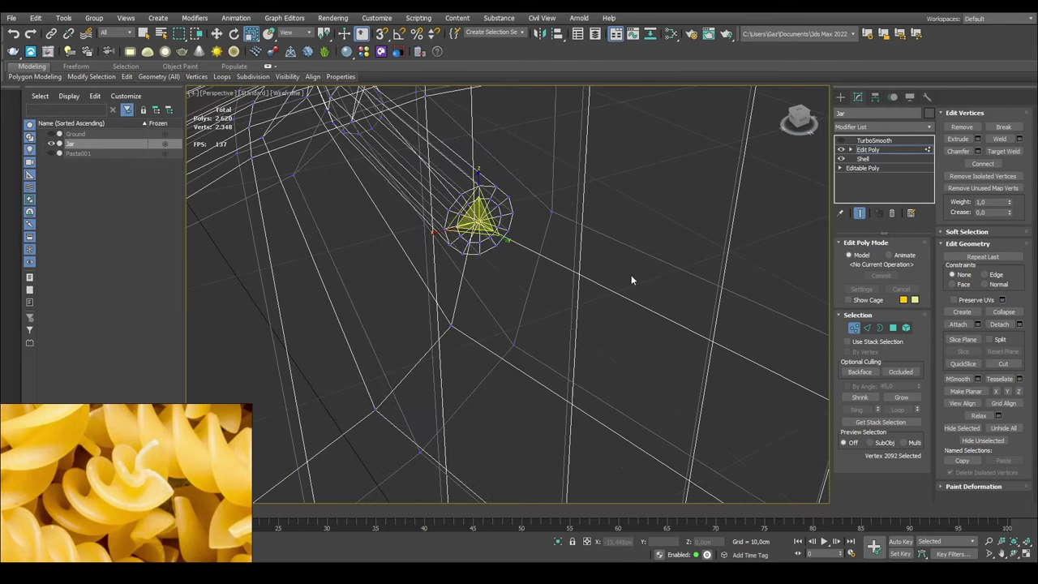
{"action": "left_click", "coordinate": [894, 328], "text": "ctrl"}
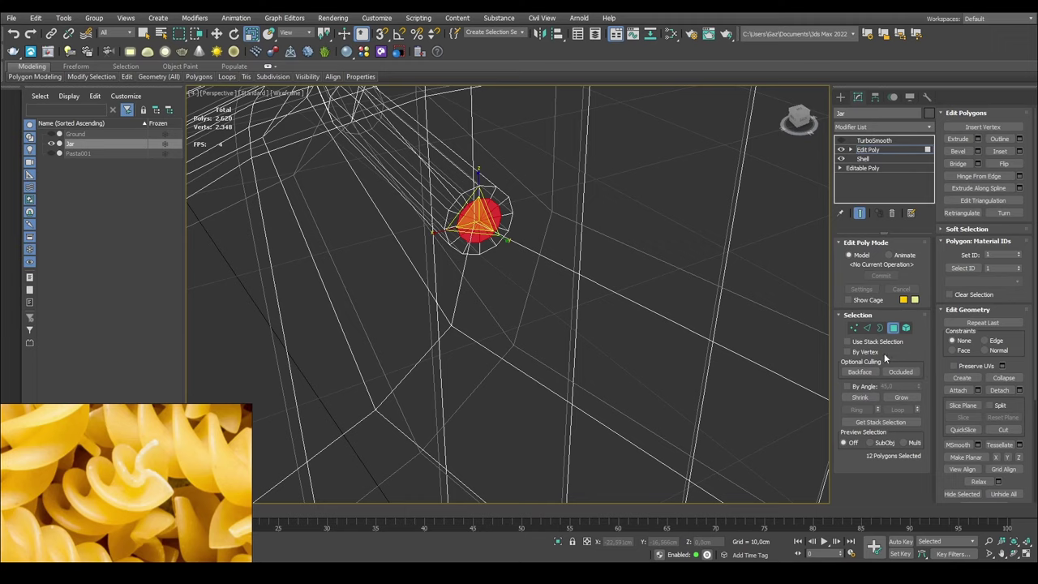
{"action": "left_click", "coordinate": [890, 397]}
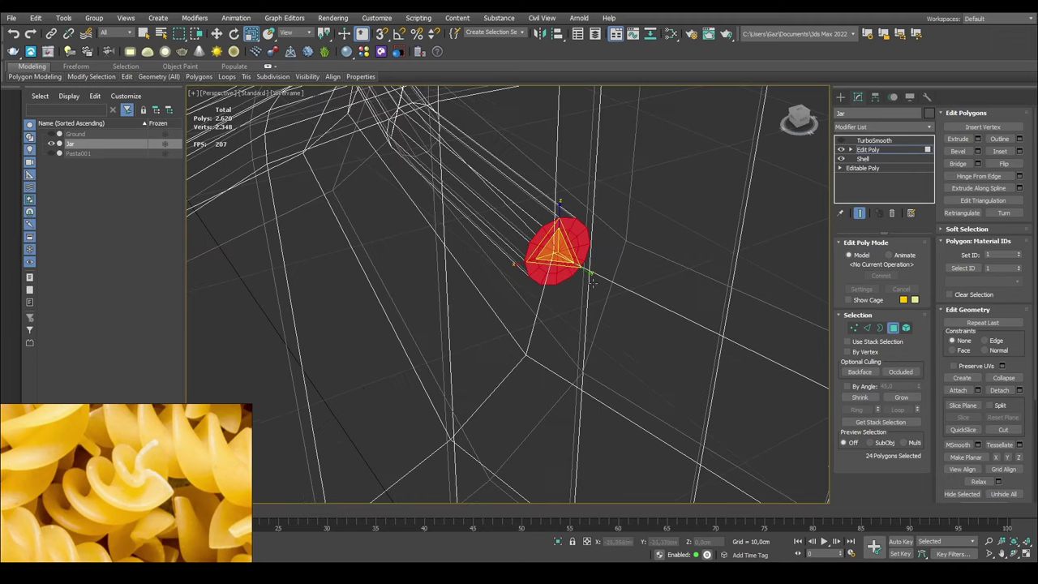
- Re-enable TurboSmooth, move the selected lower end cap inward toward the jar neck along X, and leave polygon editing
{"action": "left_click", "coordinate": [842, 141]}
{"action": "key", "text": "F3"}
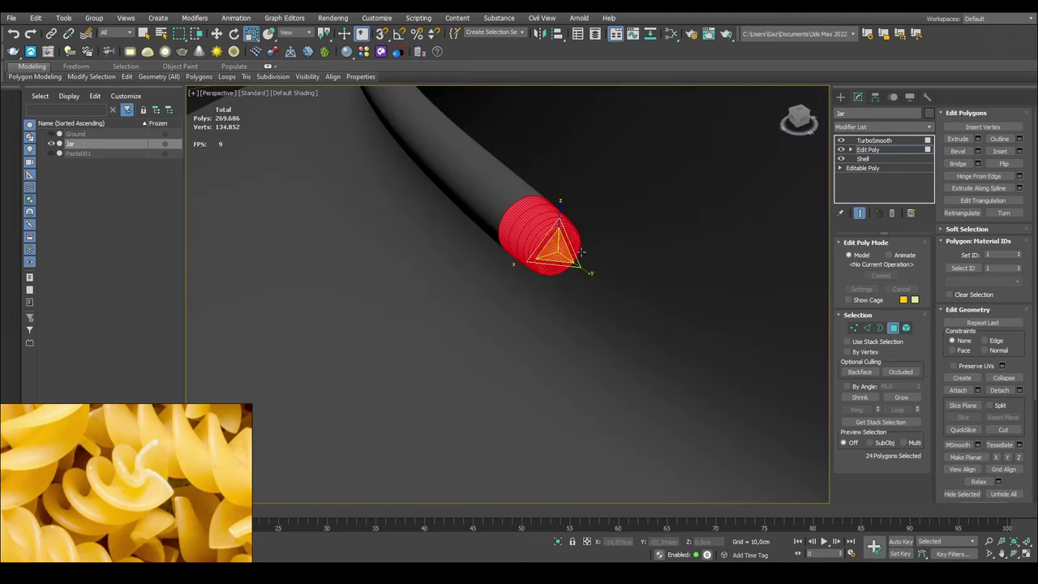
{"action": "key", "text": "w"}
{"action": "left_click_drag", "start_coordinate": [532, 261], "coordinate": [559, 251]}
{"action": "scroll", "coordinate": [629, 254], "scroll_direction": "down", "scroll_amount": 7}
{"action": "key", "text": "ctrl+d"}
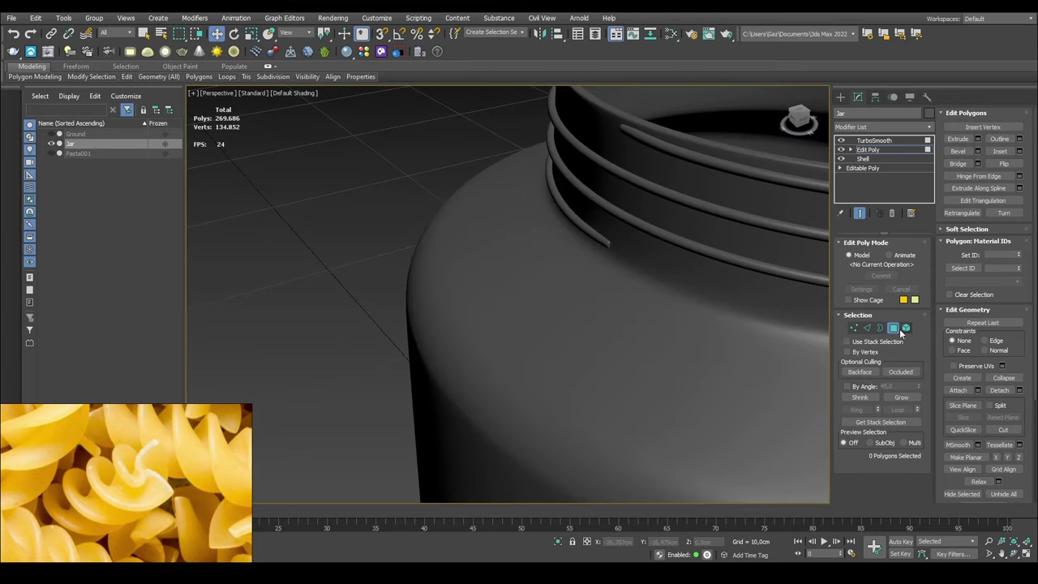
{"action": "left_click", "coordinate": [895, 329]}
{"action": "left_click", "coordinate": [333, 156]}
{"action": "middle_click_drag", "start_coordinate": [653, 264], "coordinate": [506, 244]}
{"action": "scroll", "coordinate": [501, 265], "scroll_direction": "down", "scroll_amount": 7}
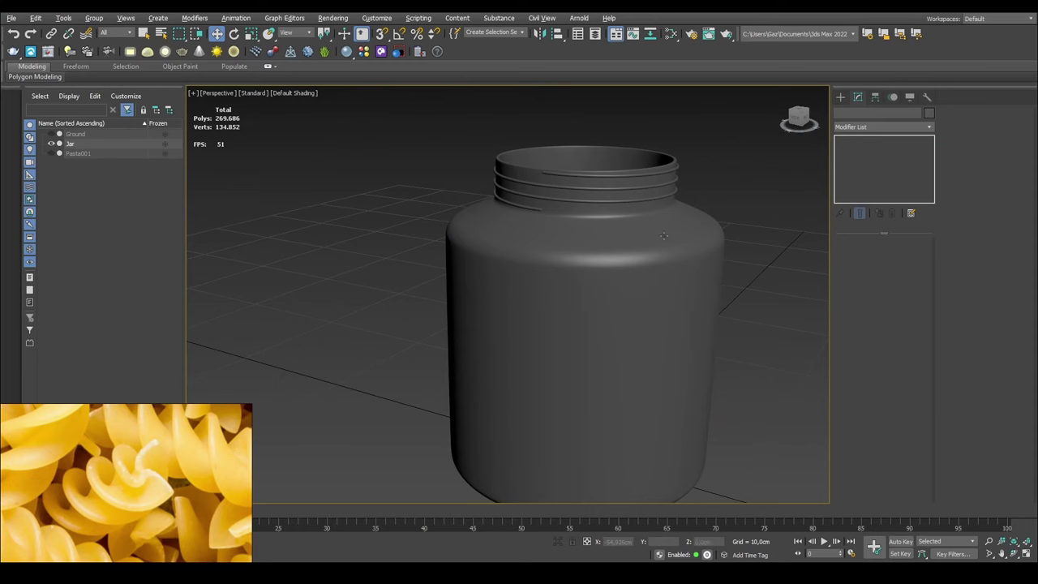
- Set the jar's TurboSmooth iterations to 2 and unhide the Ground and Pasta001 objects
{"action": "left_click", "coordinate": [519, 267]}
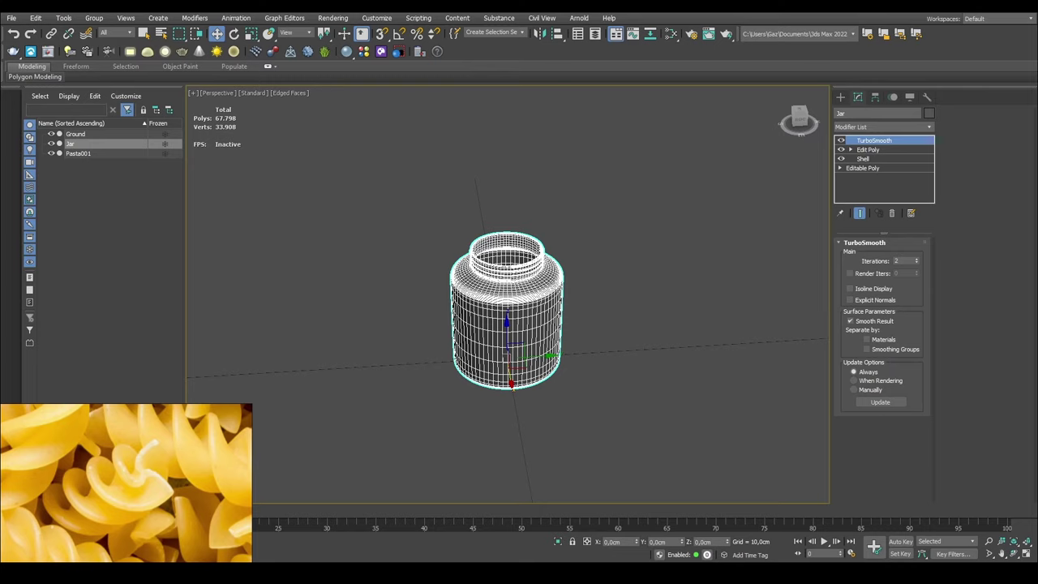
{"action": "left_click", "coordinate": [131, 197]}
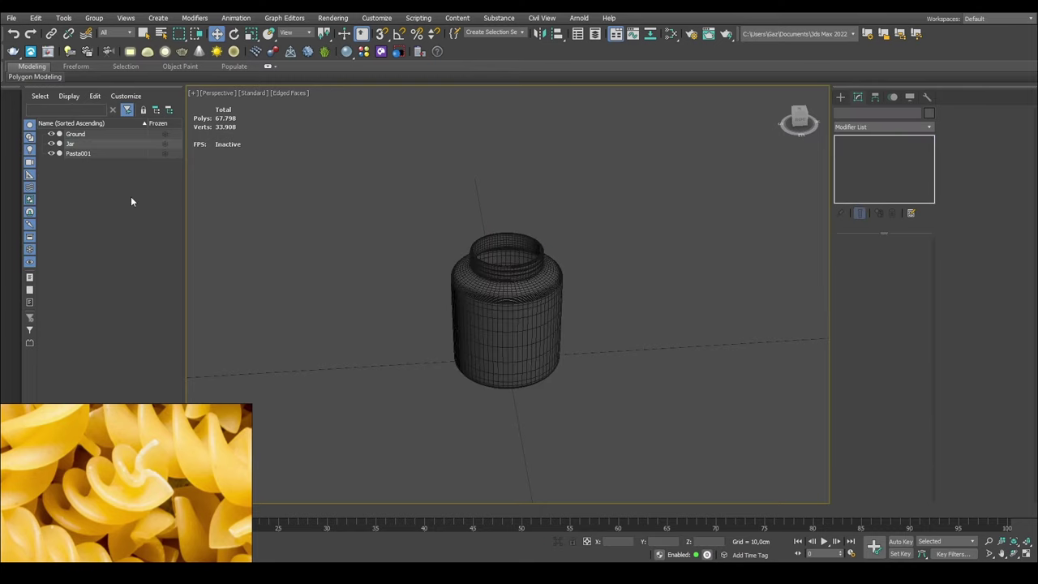